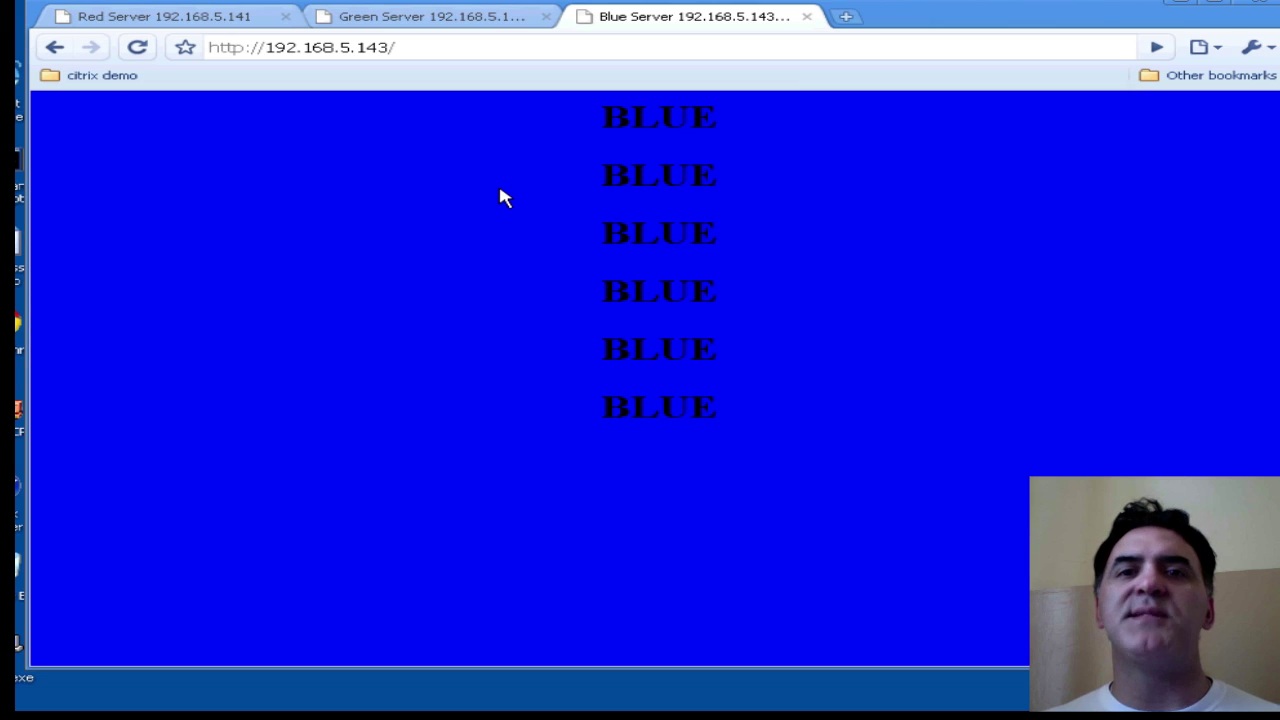
# Step: Open a fourth Chrome tab next to the Red, Green and Blue server pages
pyautogui.click(845, 16)
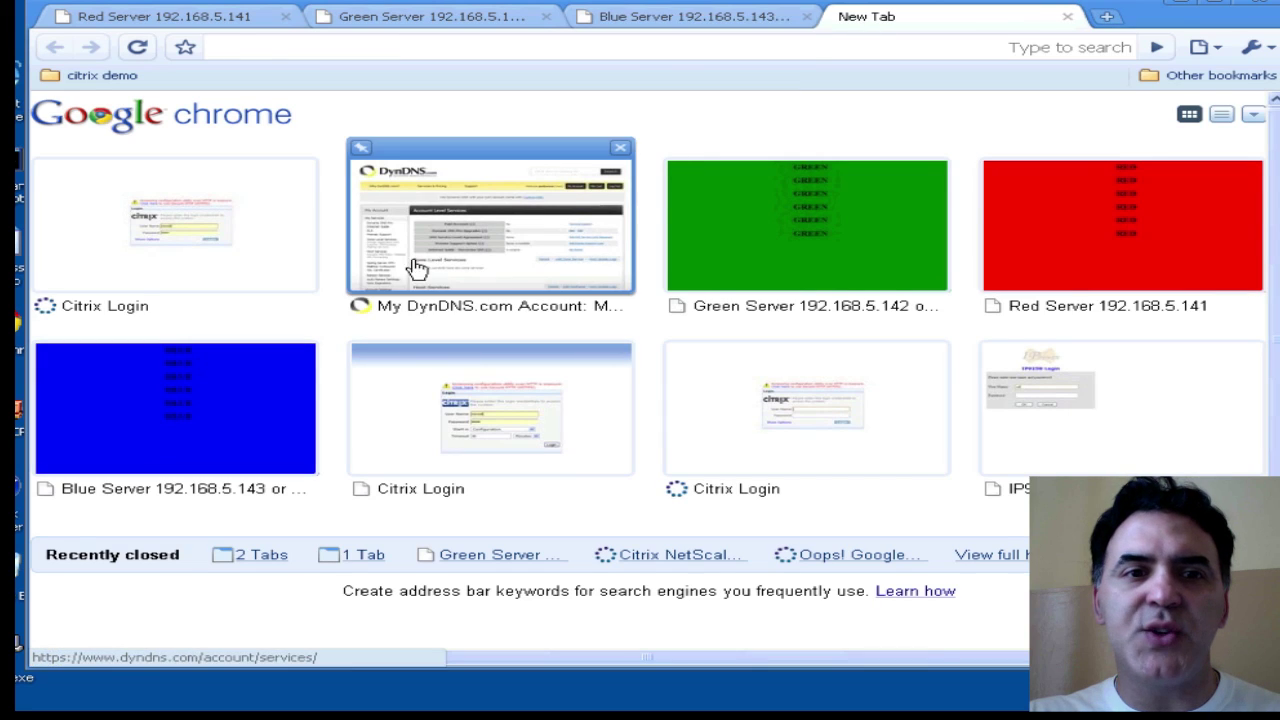
# Step: Open the Citrix Login thumbnail and sign in to the appliance at 192.168.5.240
pyautogui.click(223, 246)
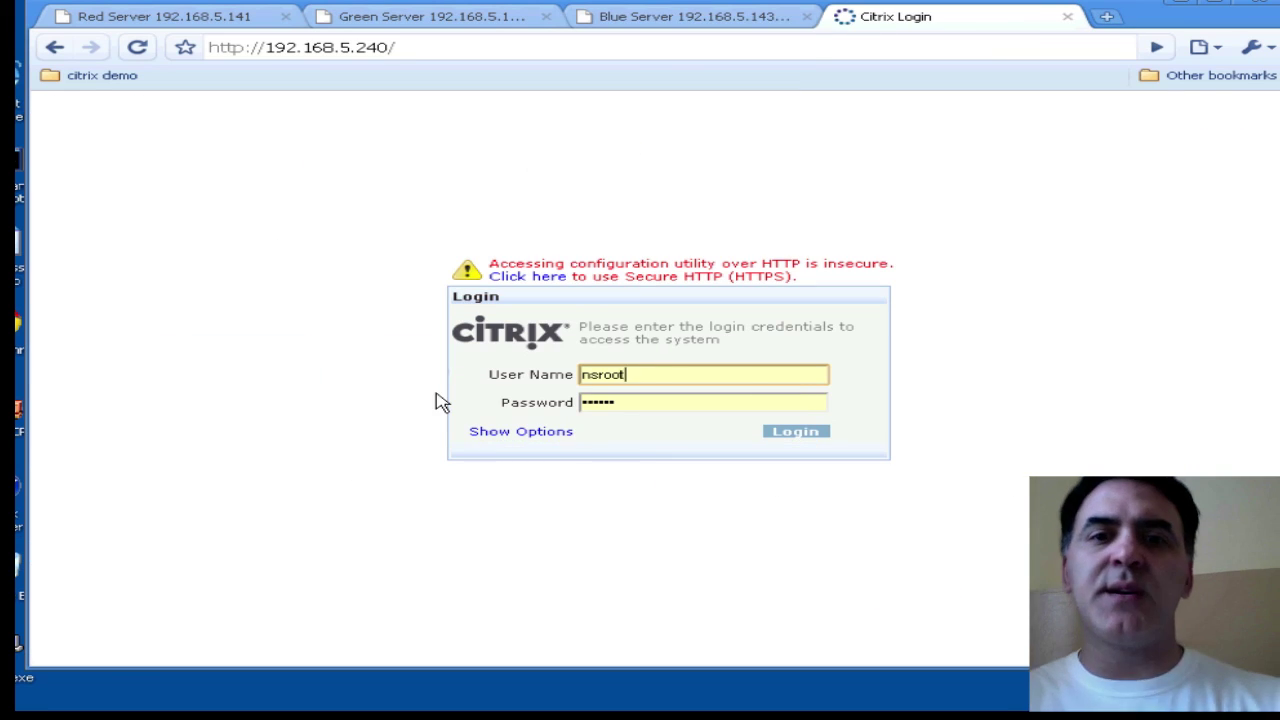
pyautogui.press('Return')
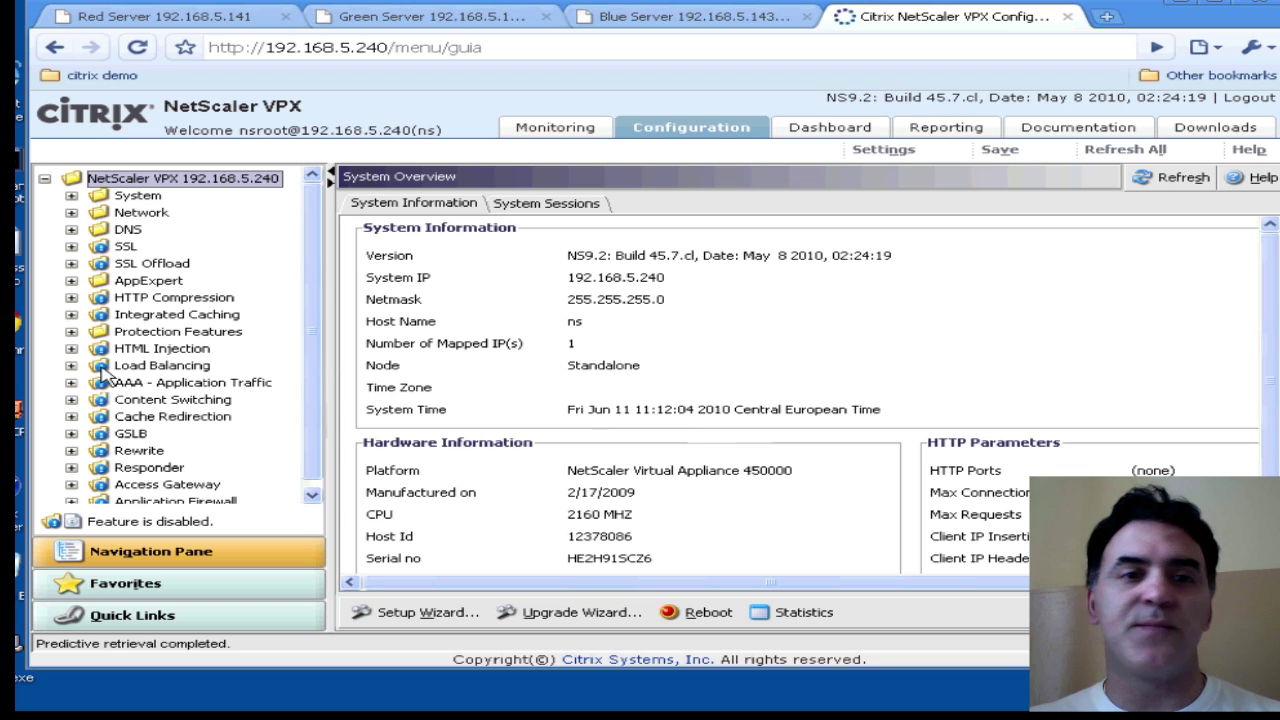
# Step: Enable the Load Balancing feature from its context menu and launch the LB Wizard
pyautogui.rightClick(105, 368)
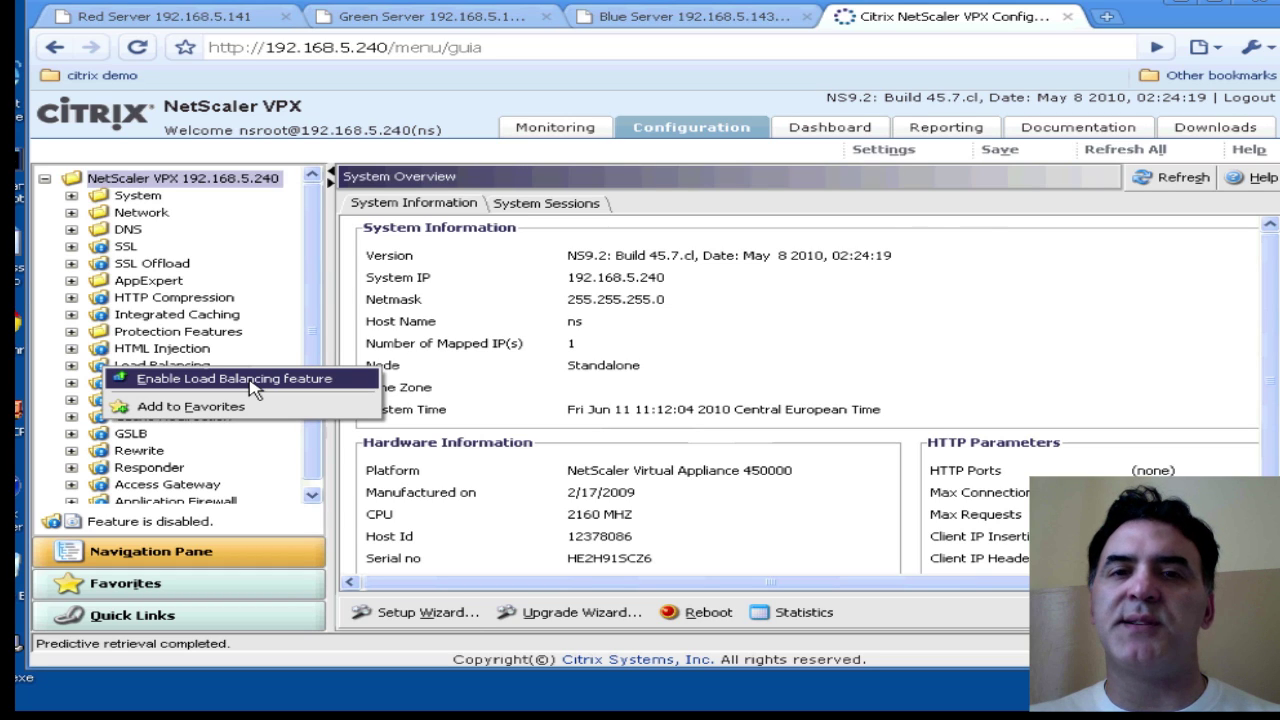
pyautogui.click(255, 385)
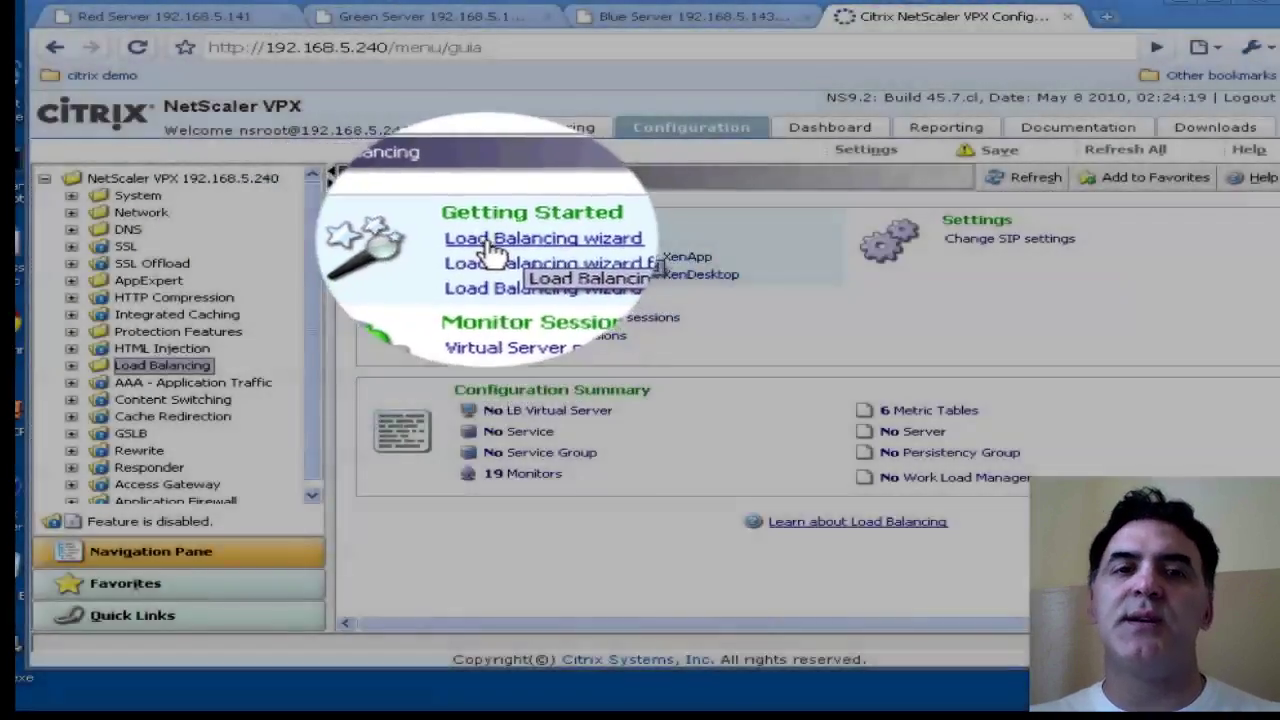
pyautogui.click(490, 250)
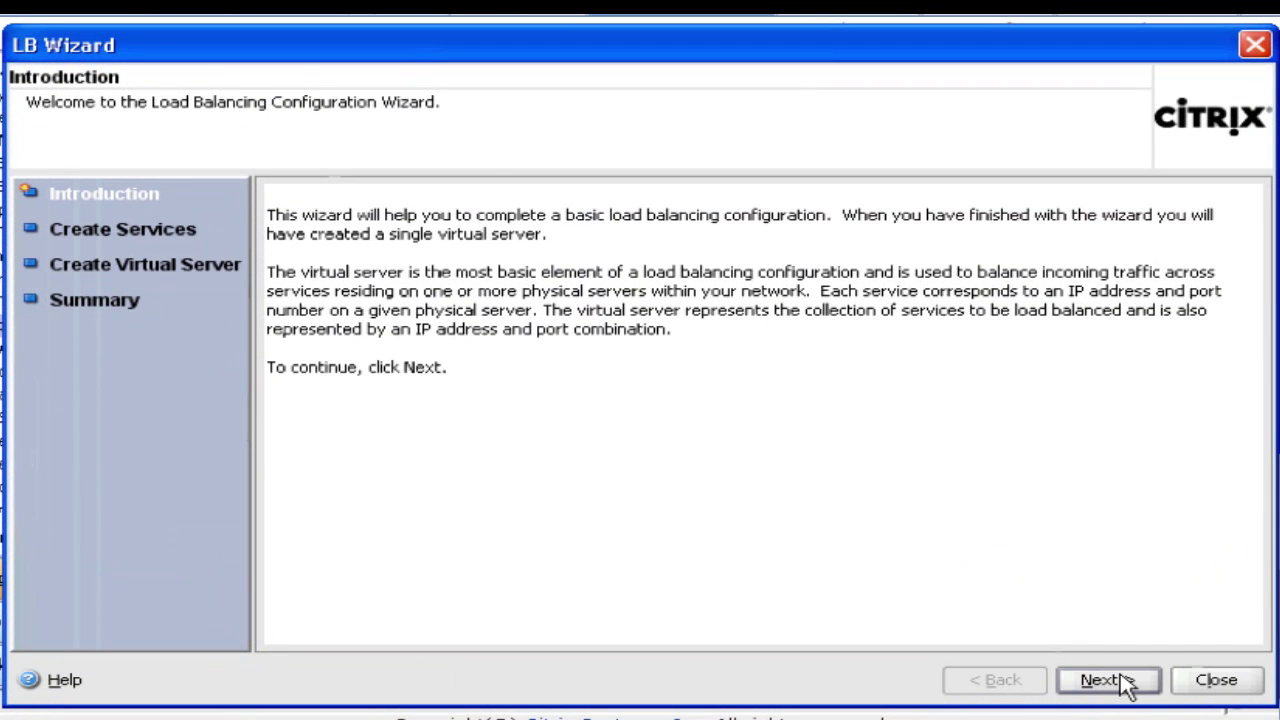
# Step: Add HTTP port-80 service srv-red, backed by new server red at 192.168.5.141, to Configured Services
pyautogui.click(1104, 680)
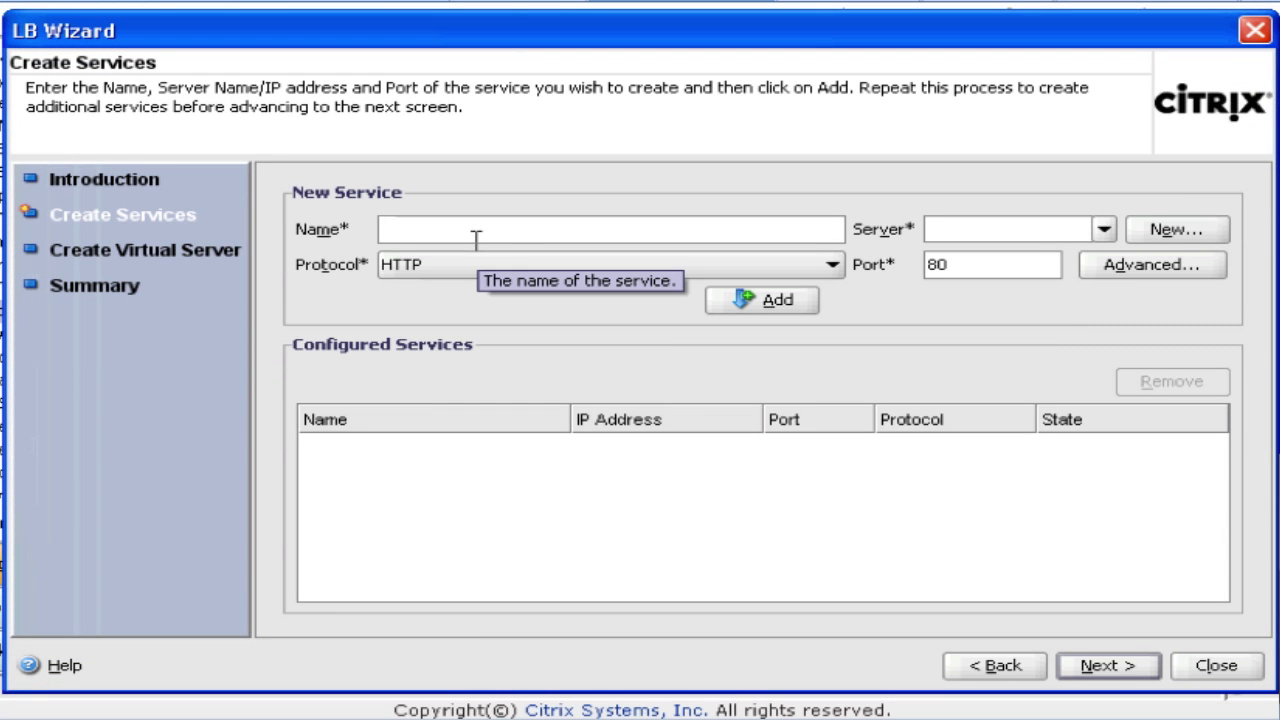
pyautogui.click(476, 240)
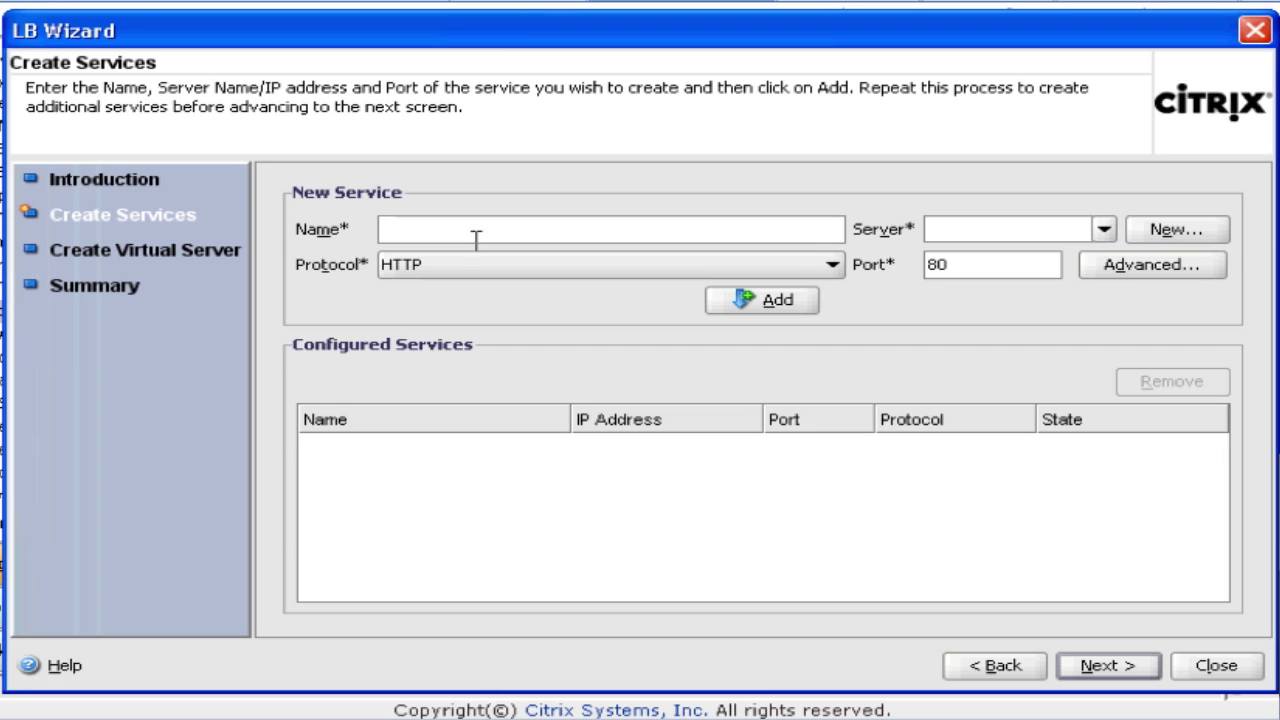
pyautogui.write('srv-red')
pyautogui.press('Tab')
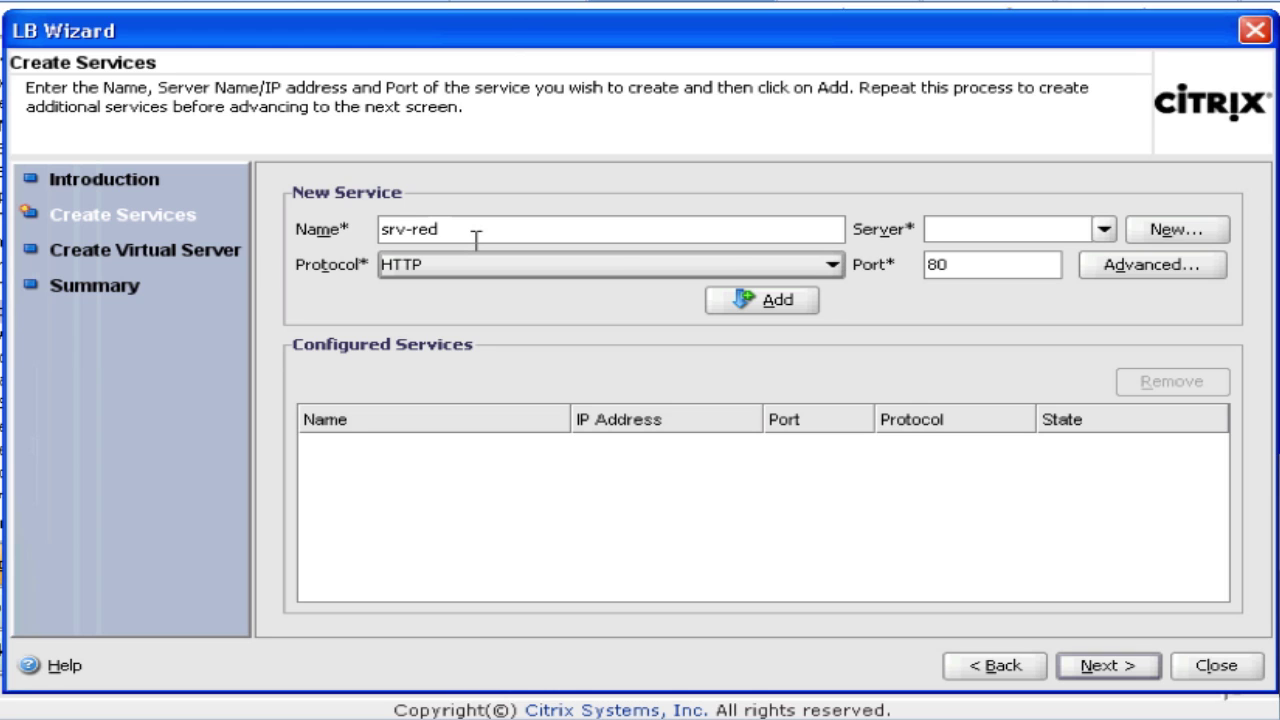
pyautogui.click(1174, 238)
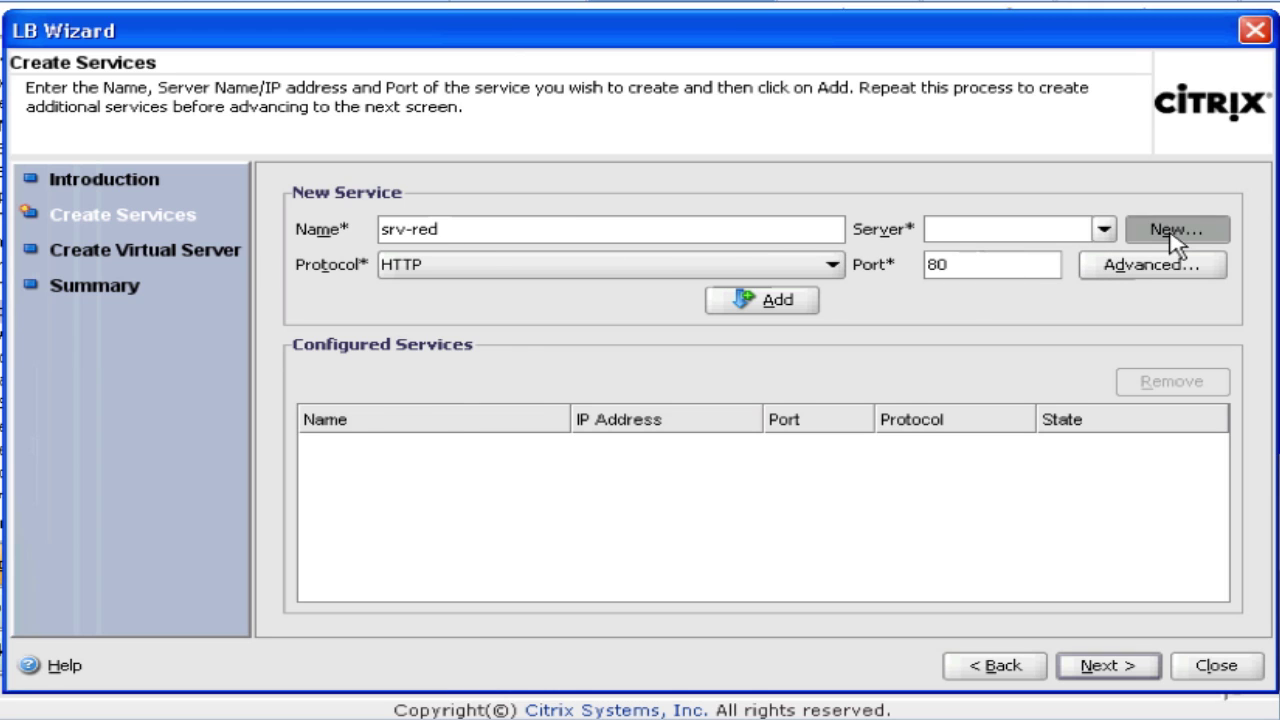
pyautogui.write('red')
pyautogui.write('192.168')
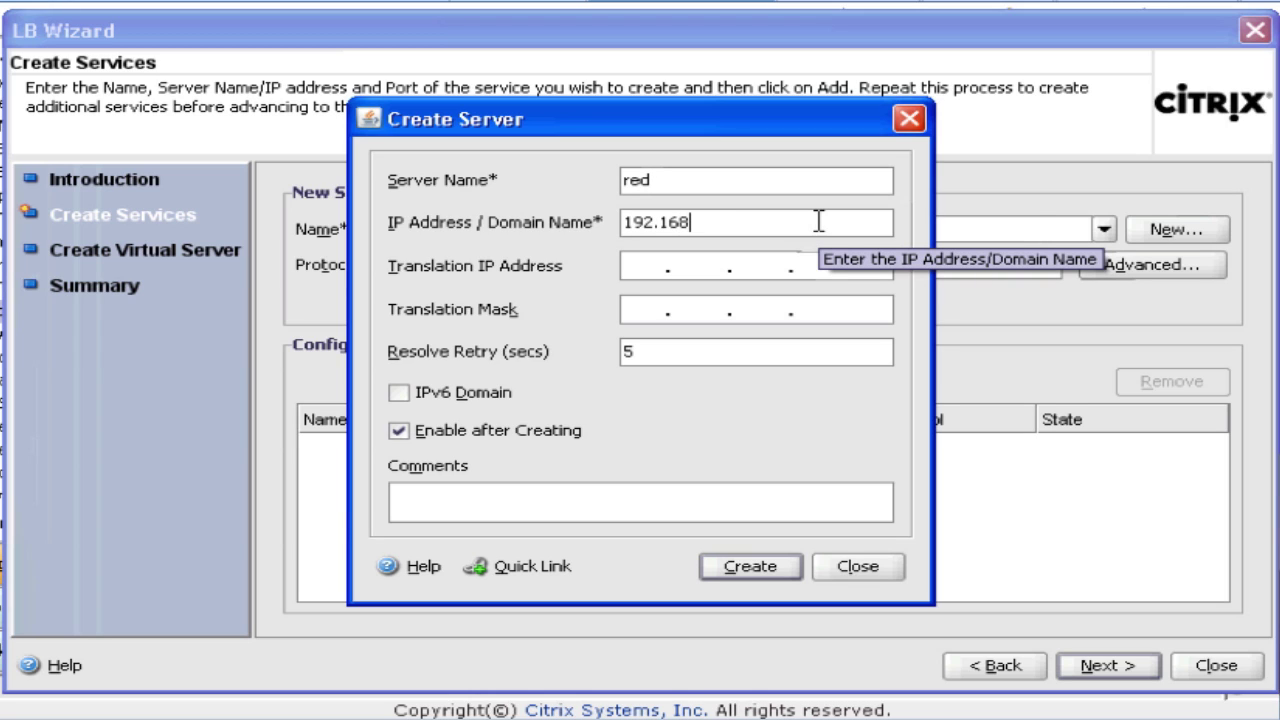
pyautogui.write('.5.141')
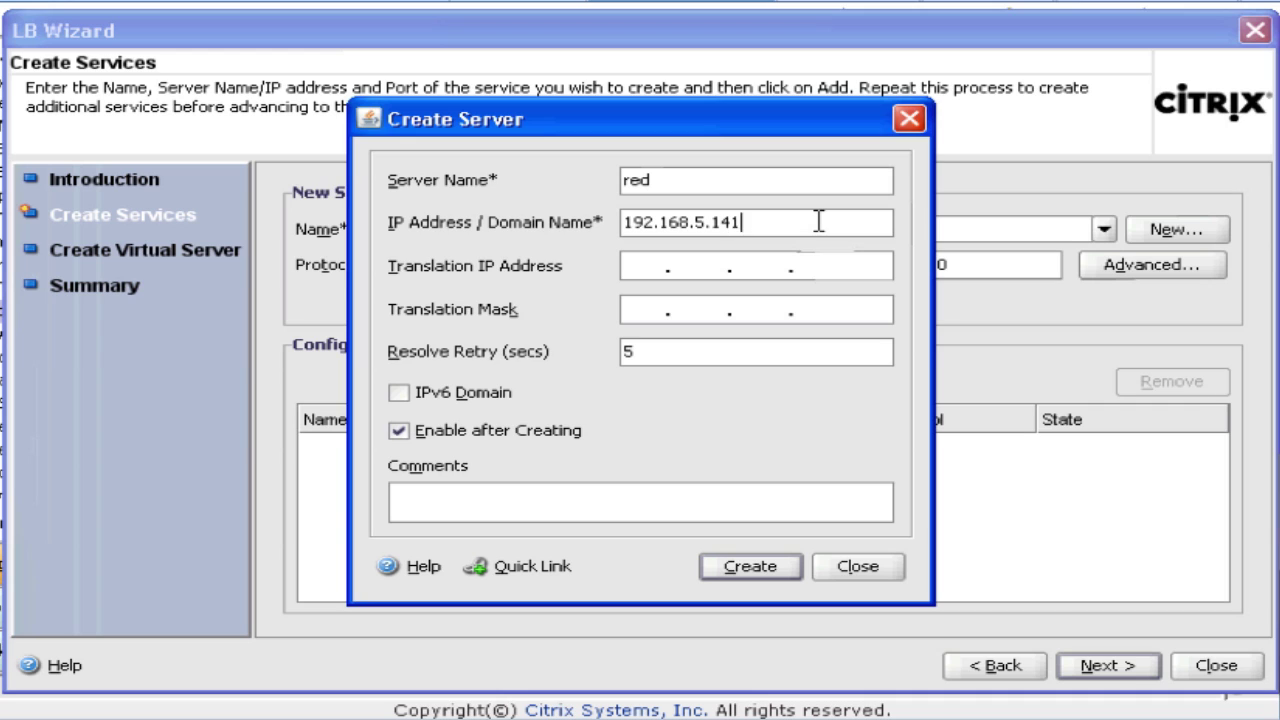
pyautogui.click(752, 568)
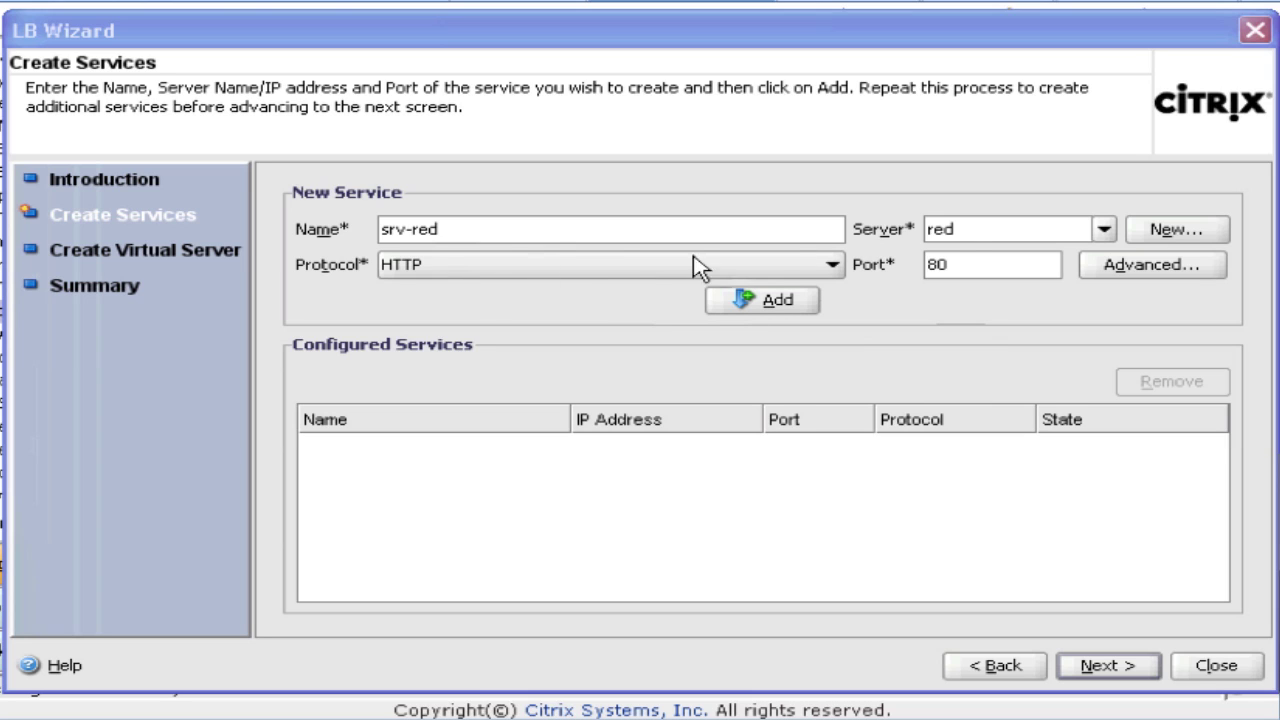
pyautogui.click(778, 301)
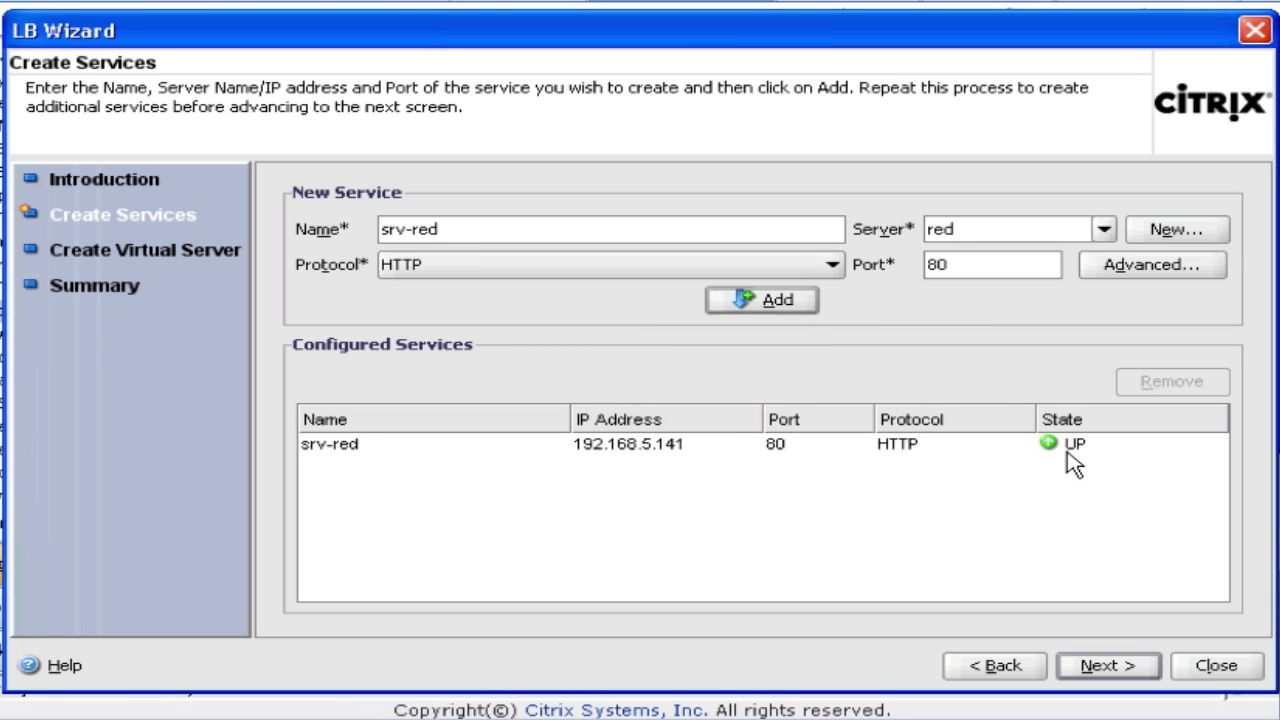
# Step: Add service srv-green backed by a new server green at 192.168.4.142
pyautogui.click(580, 225)
pyautogui.press('BackSpace')
pyautogui.press('BackSpace')
pyautogui.press('BackSpace')
pyautogui.write('green')
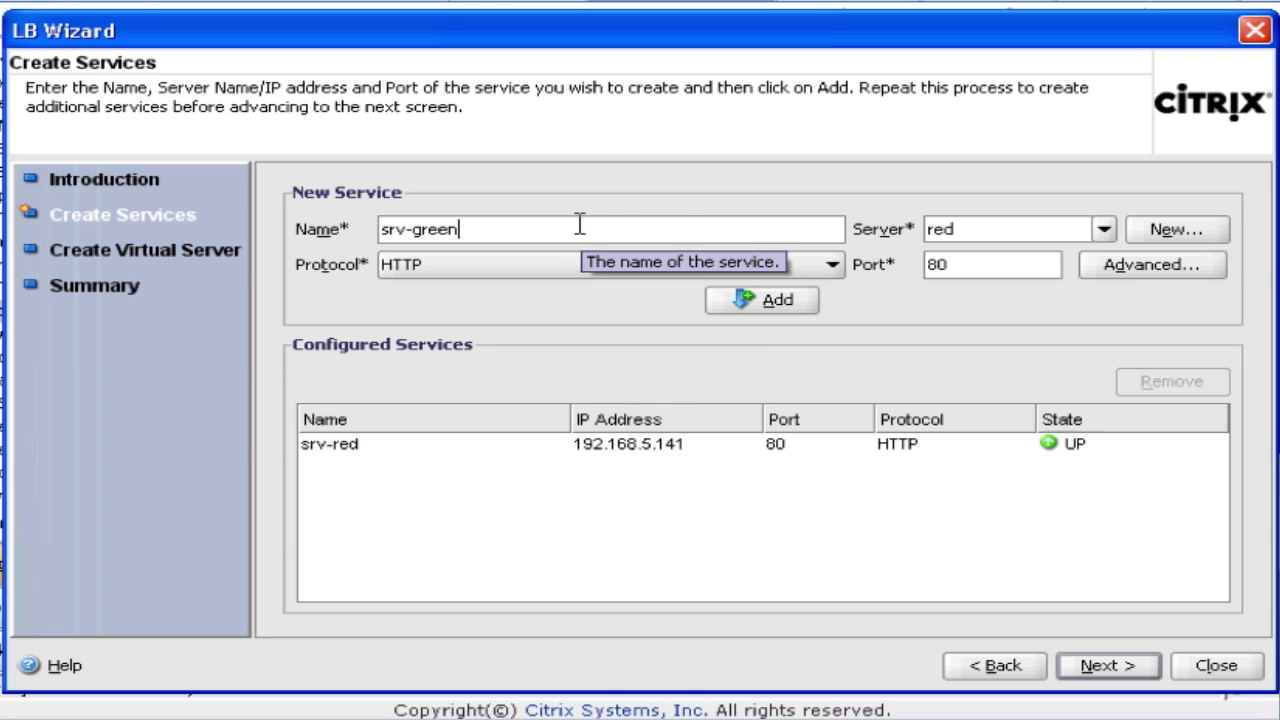
pyautogui.click(1175, 240)
pyautogui.write('green')
pyautogui.press('Tab')
pyautogui.write('192.168.4.142')
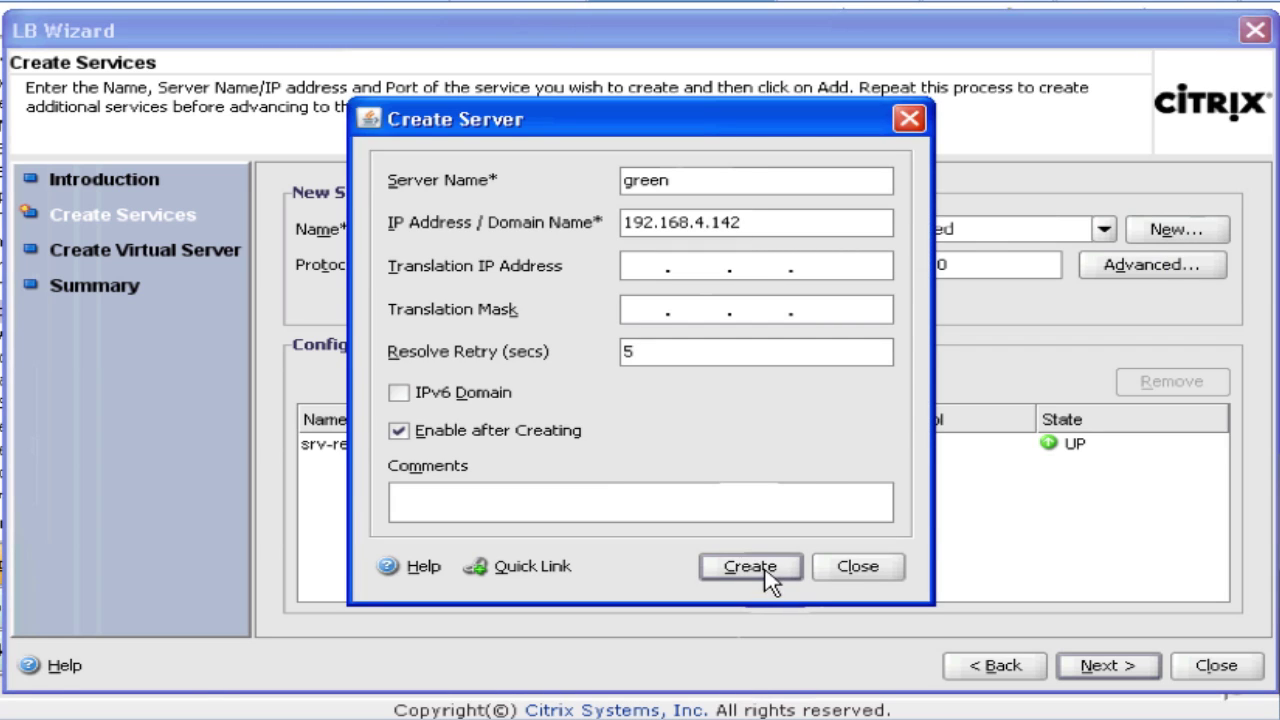
pyautogui.click(750, 565)
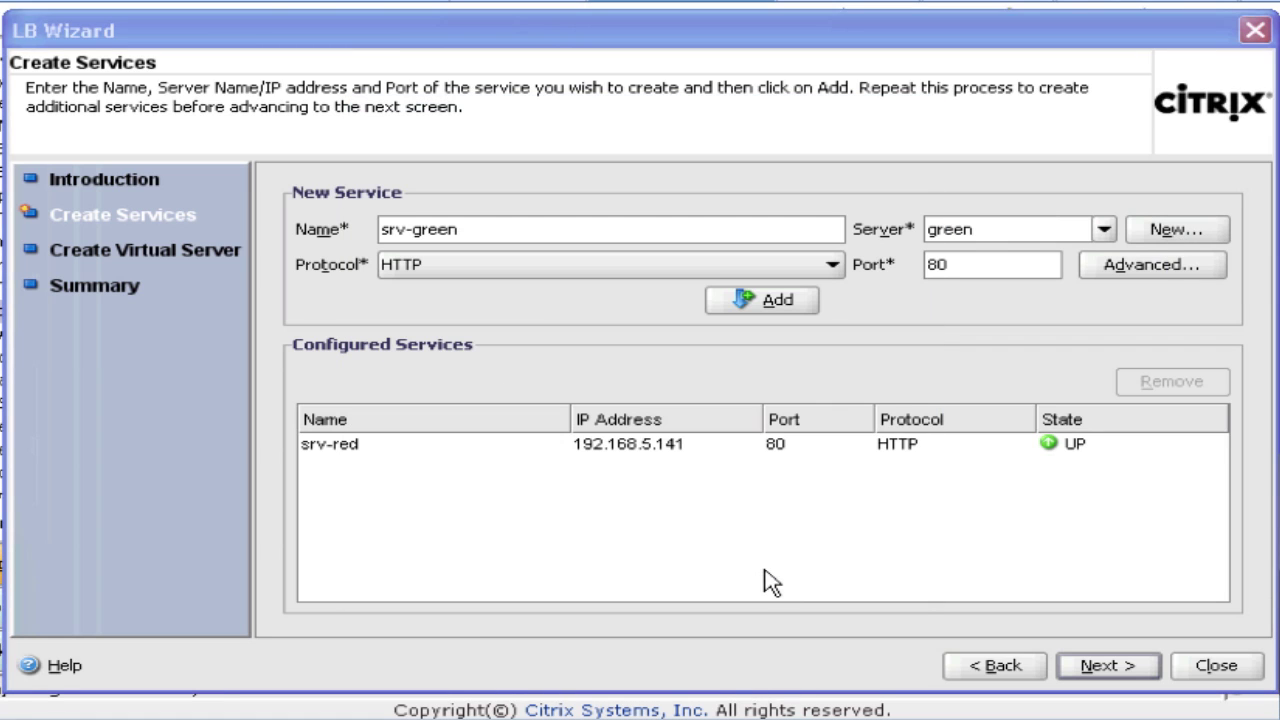
pyautogui.click(790, 308)
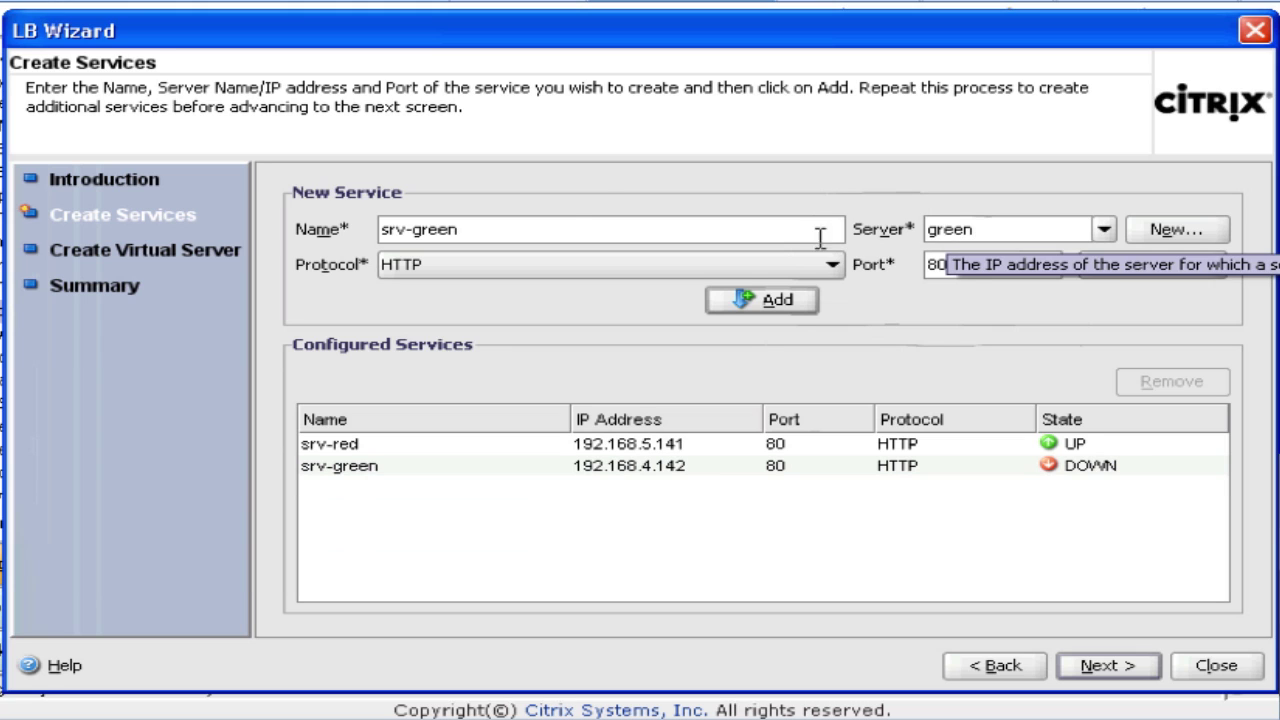
# Step: Add service srv-blue backed by server blue at 192.168.5.143, then continue to the virtual server
pyautogui.click(505, 231)
pyautogui.write('143')
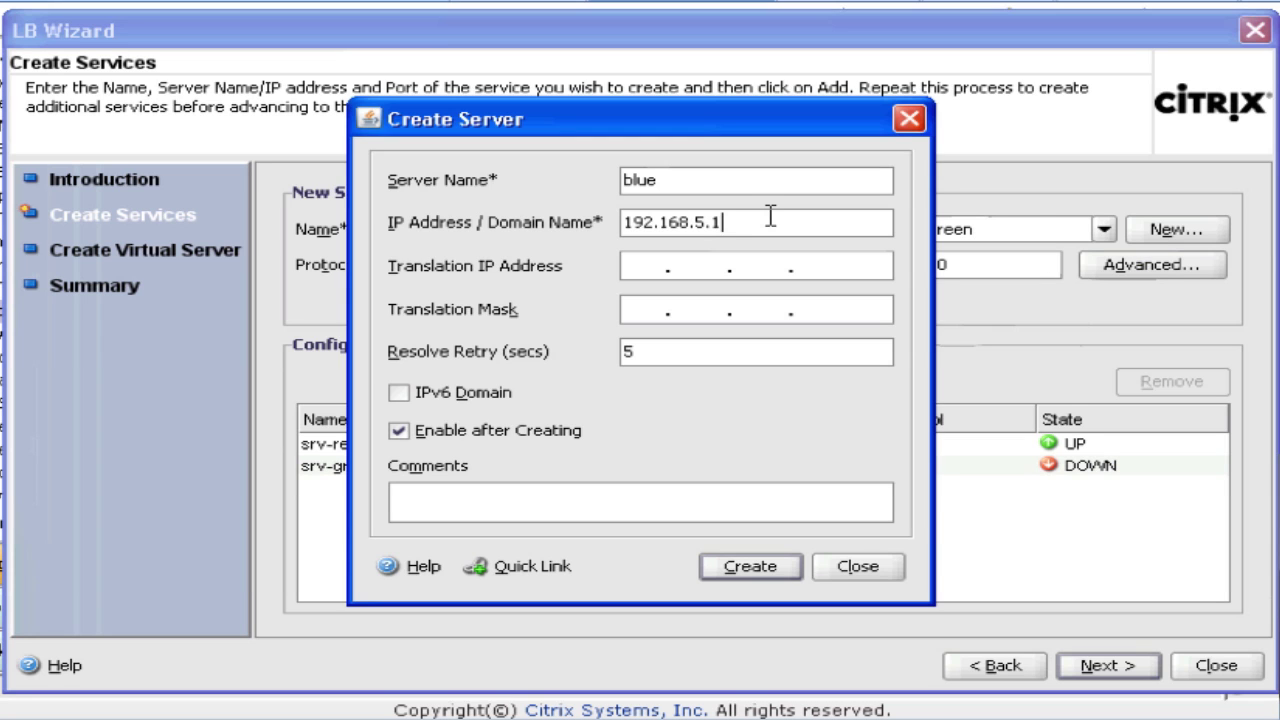
pyautogui.click(740, 566)
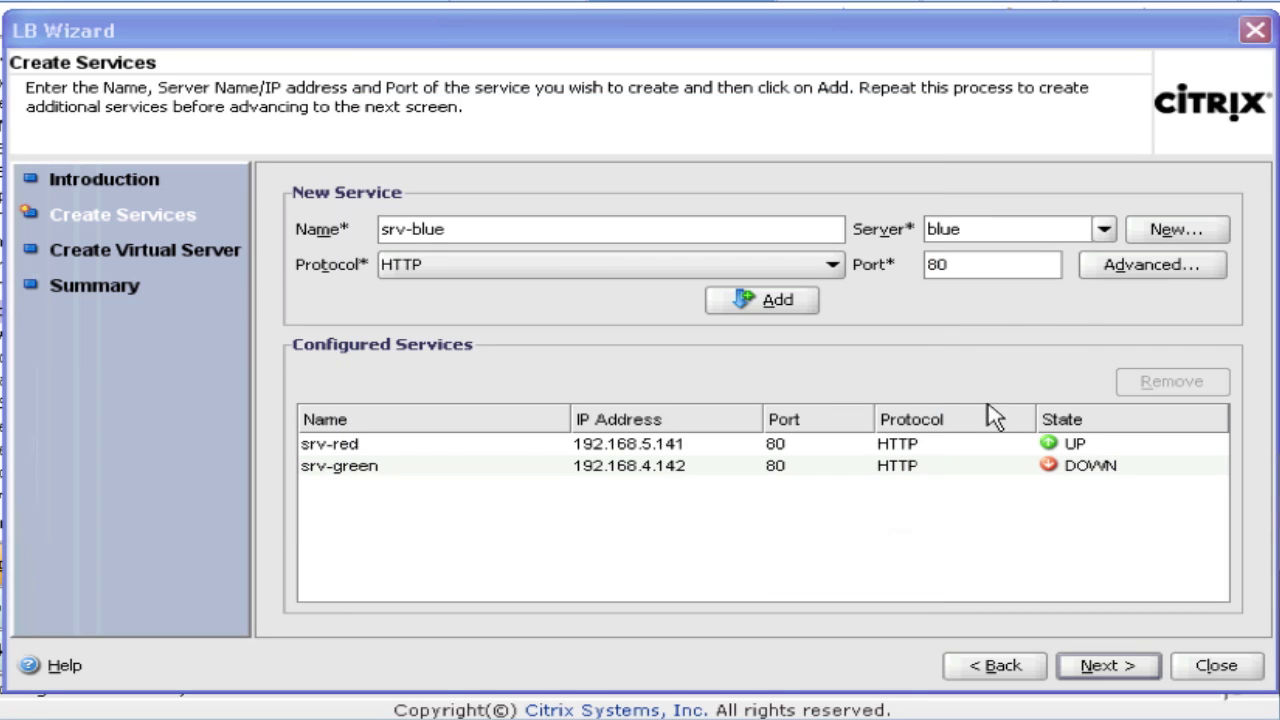
pyautogui.click(772, 306)
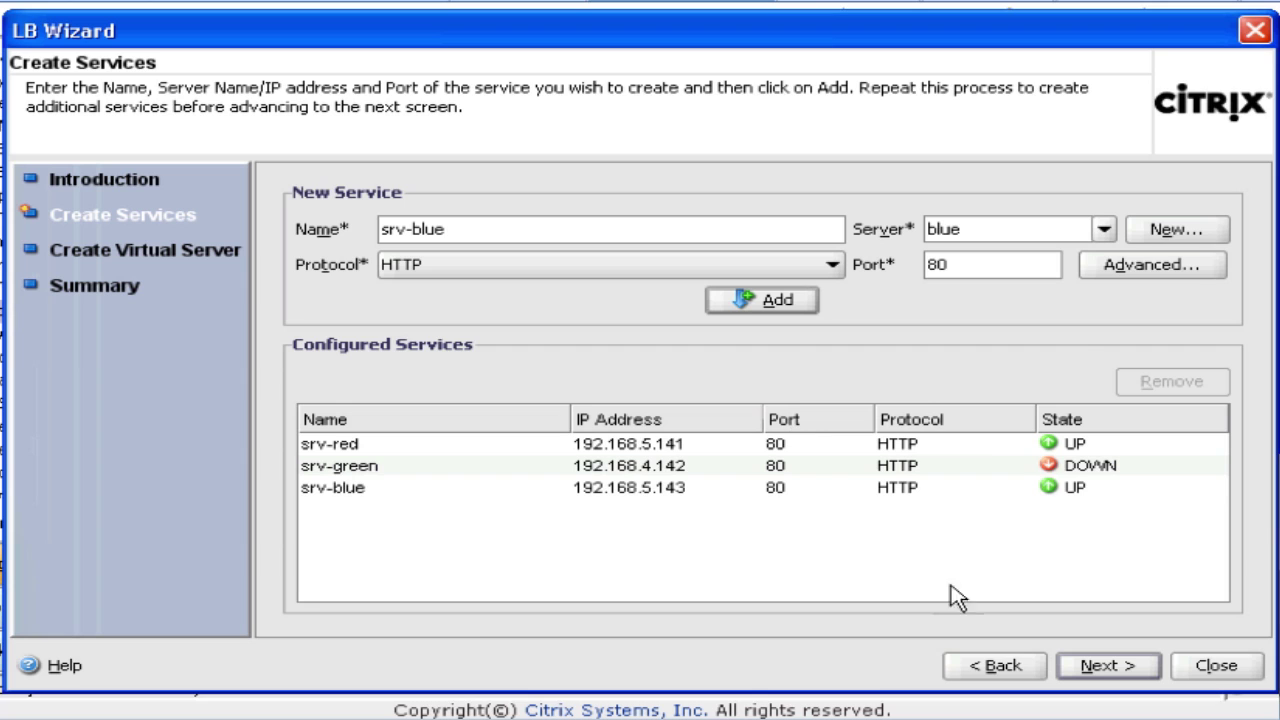
pyautogui.click(1088, 670)
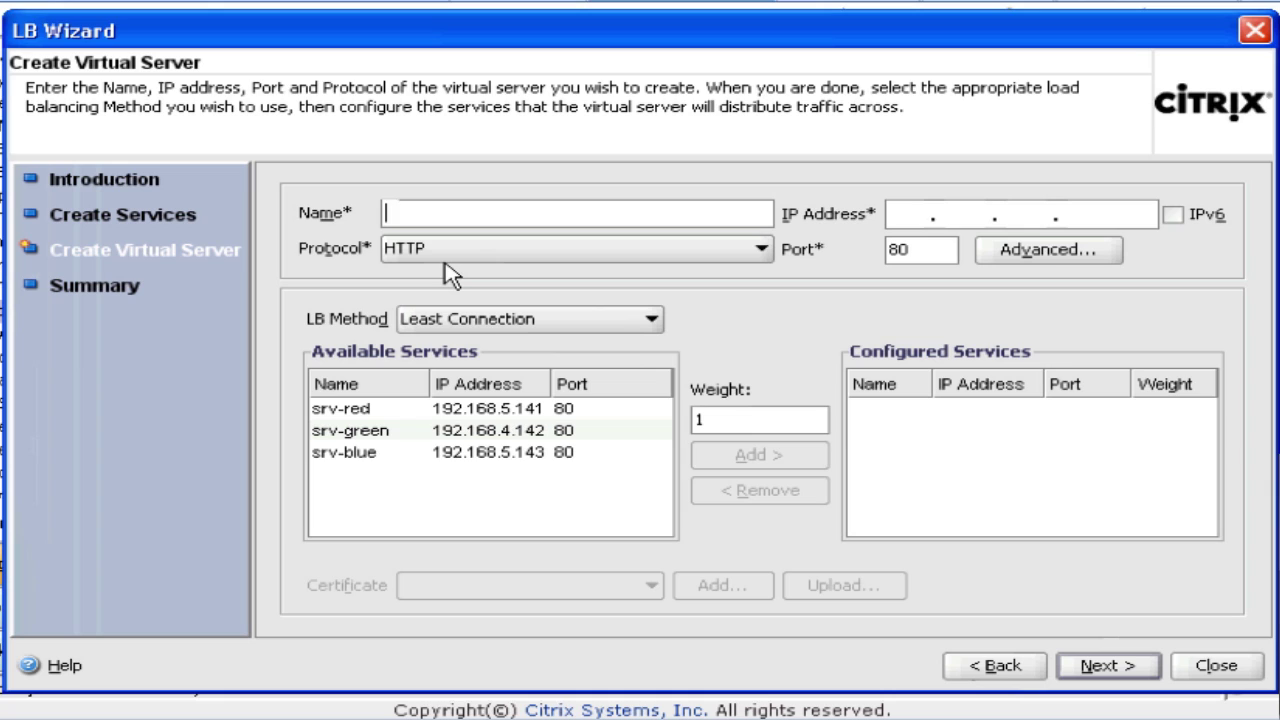
# Step: Name the virtual server vip_loadbalance with IP 192.168.5.144, finish the wizard and exit
pyautogui.write('vip_l')
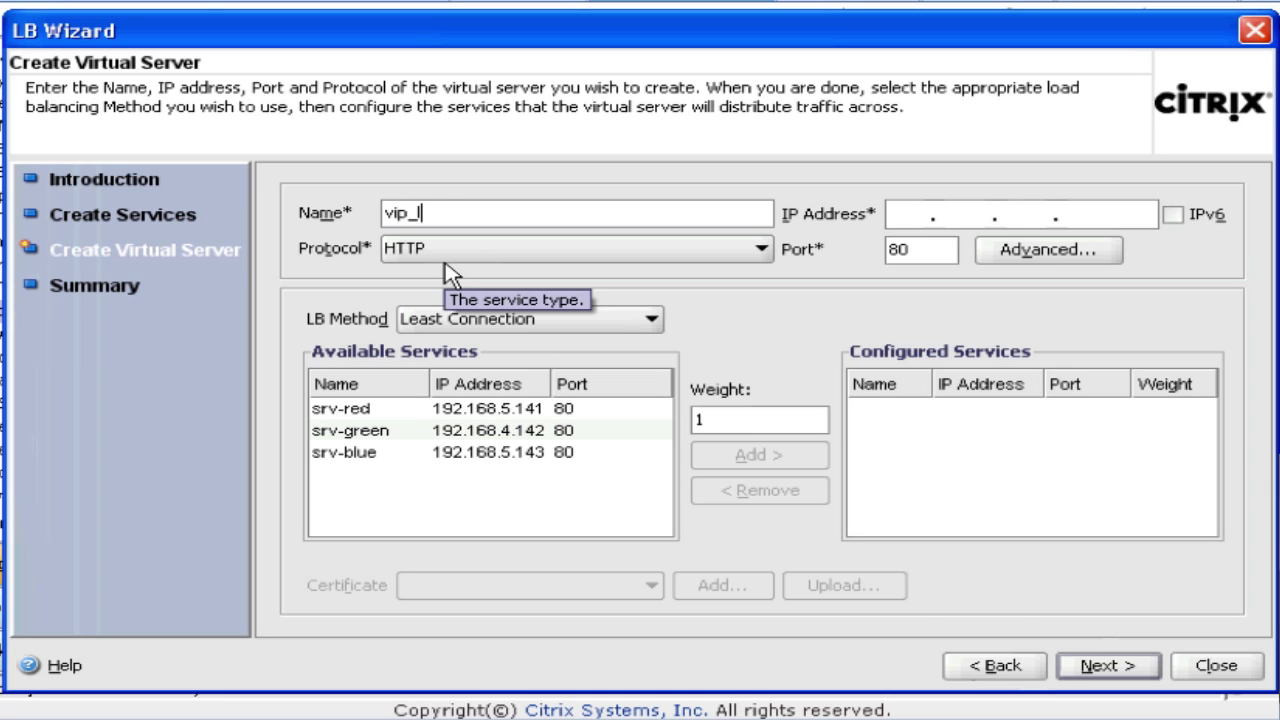
pyautogui.write('oadbalance')
pyautogui.write('192.168.5.144')
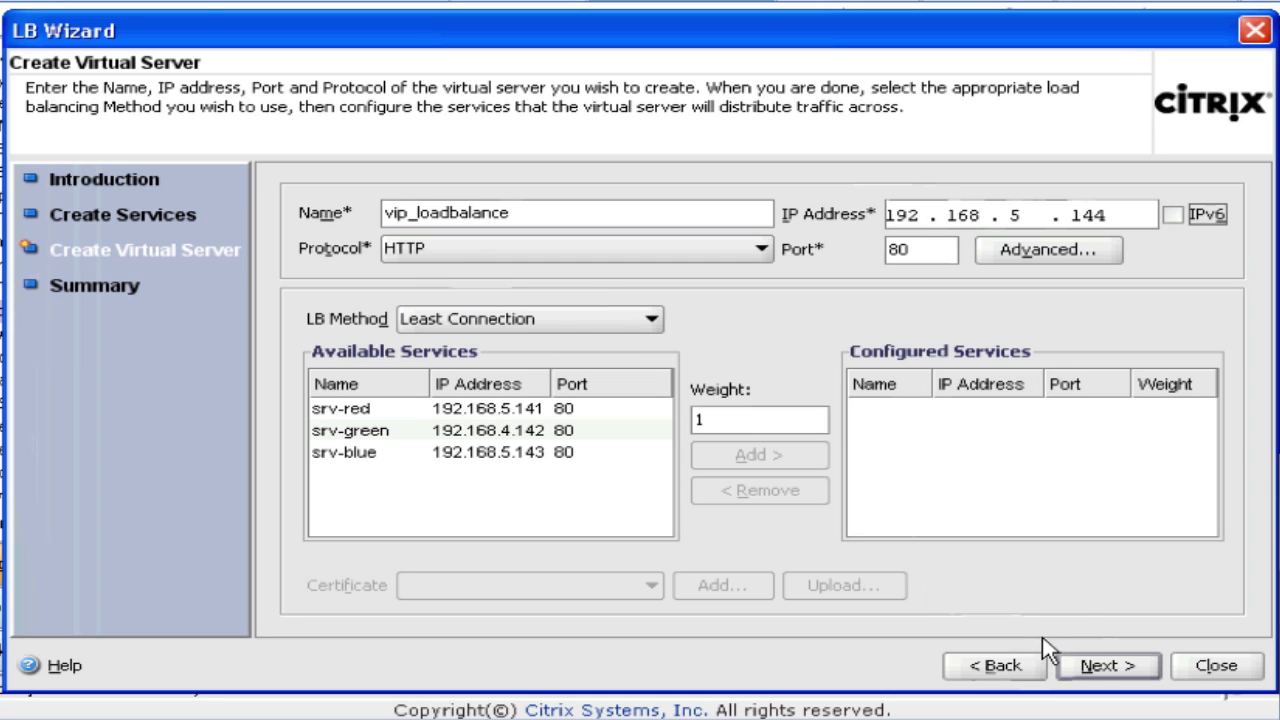
pyautogui.click(1104, 668)
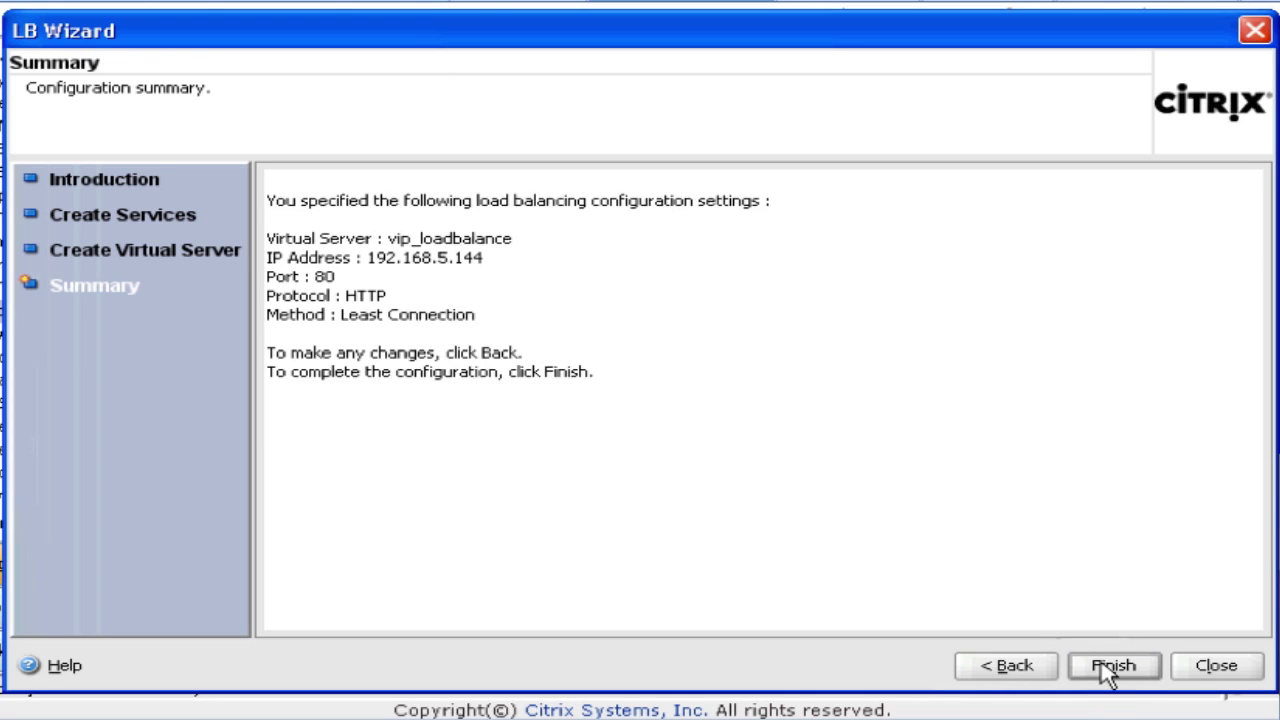
pyautogui.click(1108, 670)
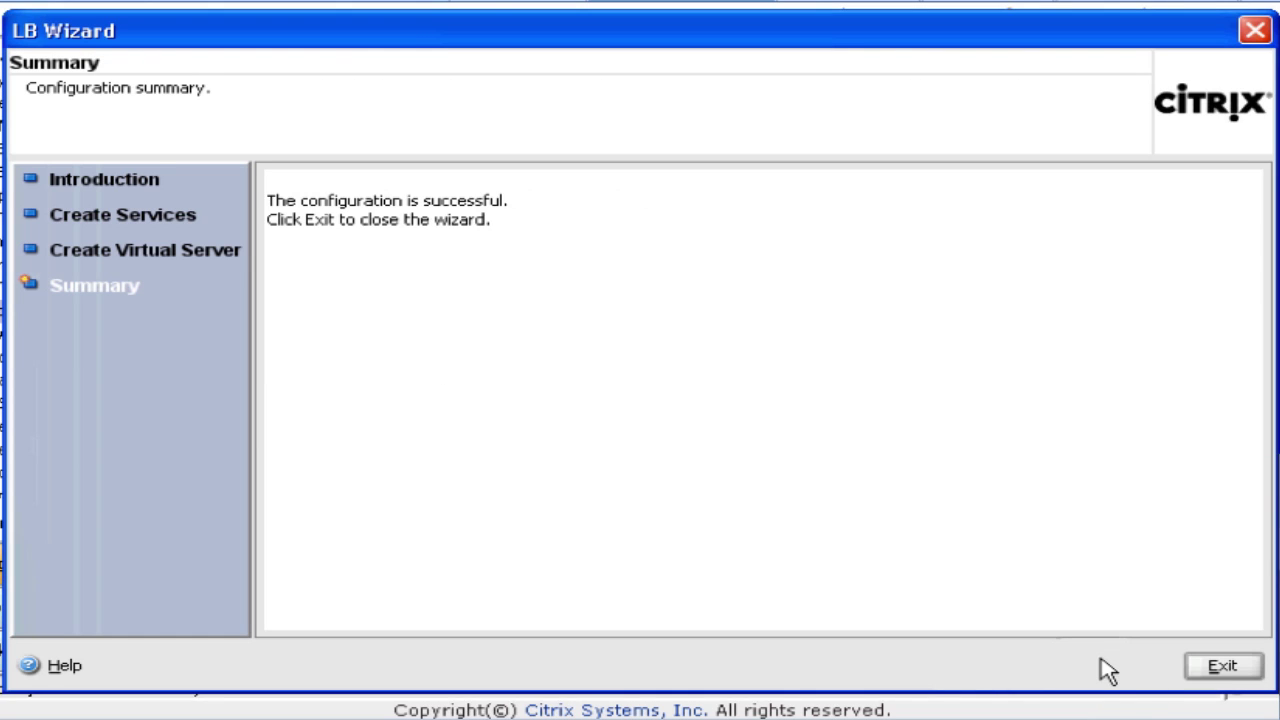
pyautogui.click(1200, 670)
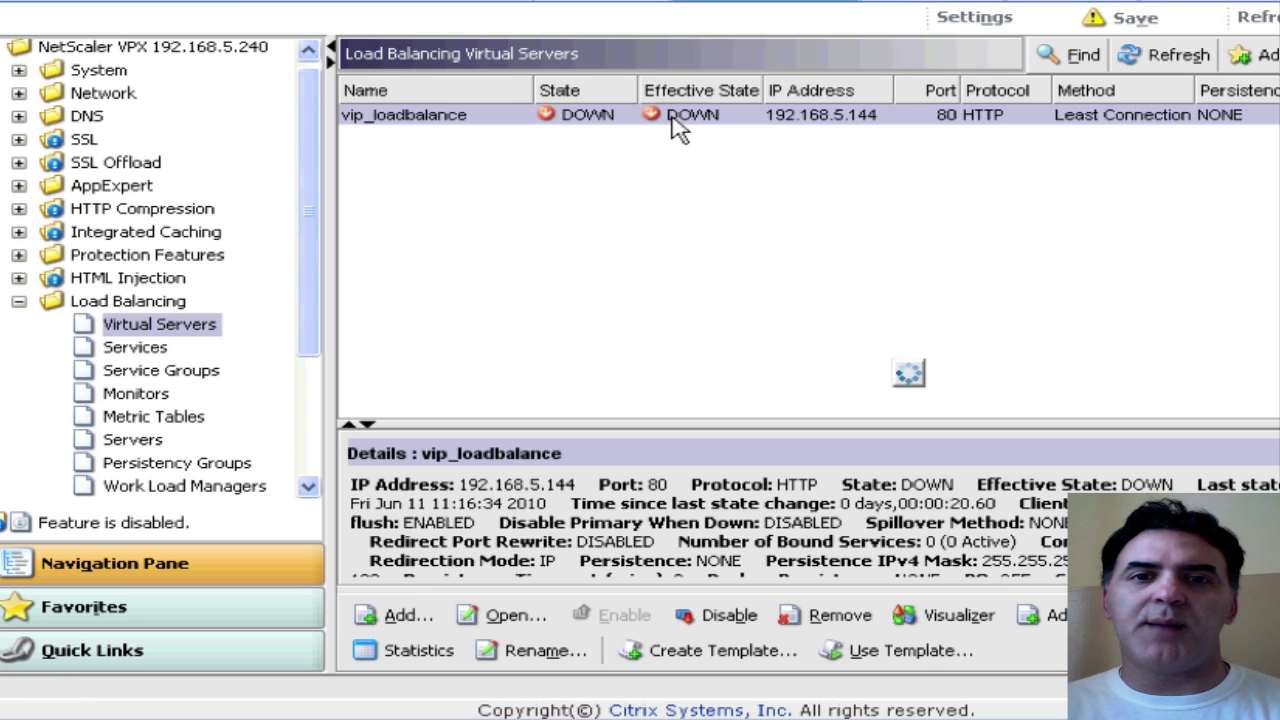
# Step: Mark srv-red, srv-green and srv-blue Active on vip_loadbalance's Services tab and apply
pyautogui.doubleClick(680, 129)
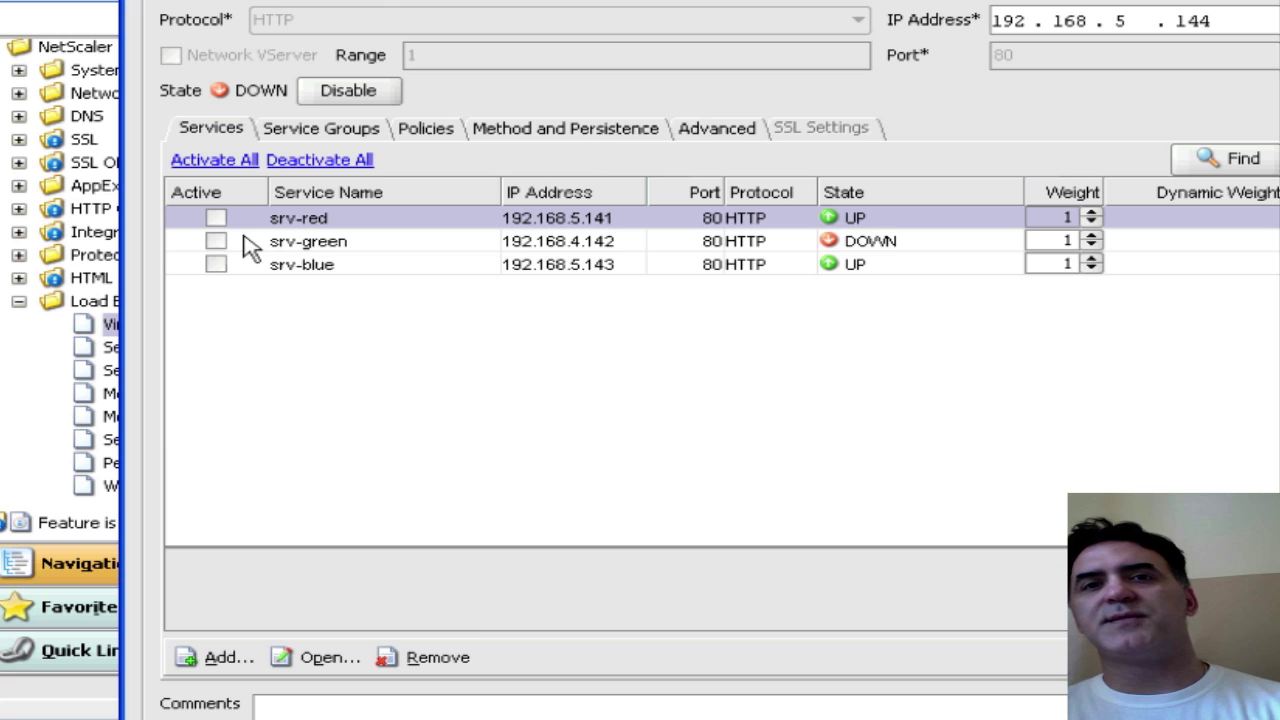
pyautogui.click(216, 218)
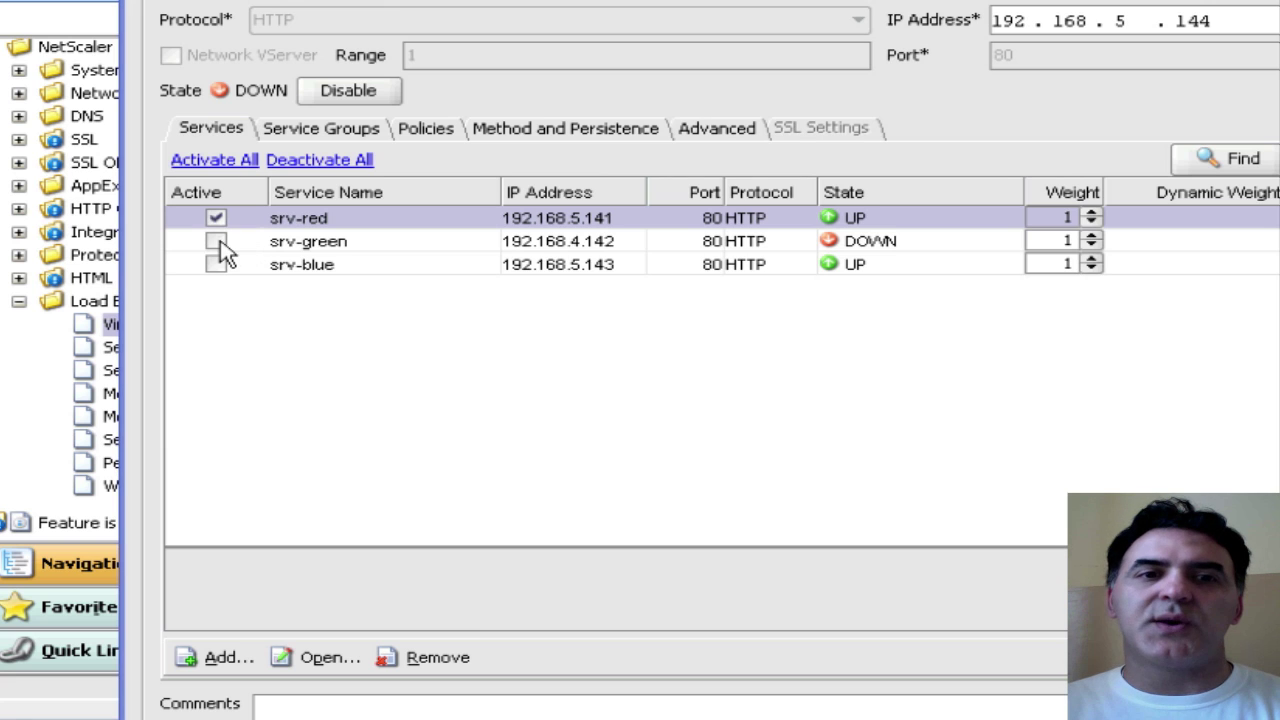
pyautogui.click(216, 241)
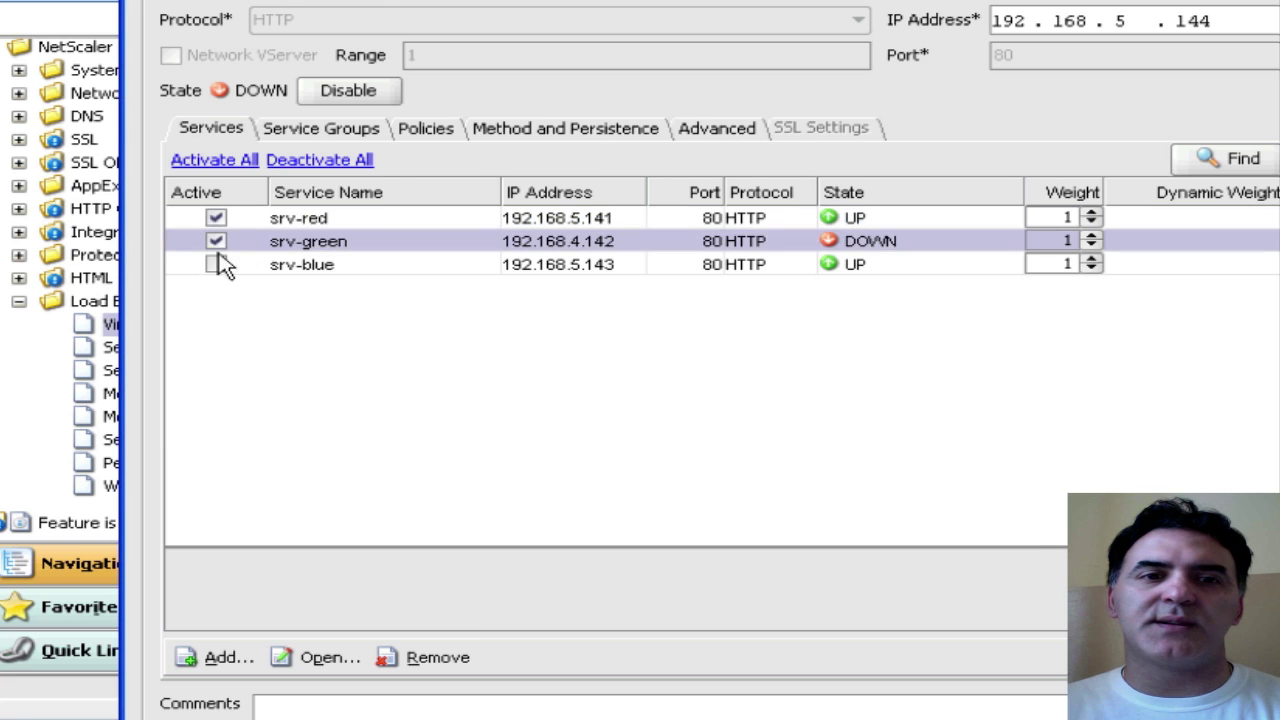
pyautogui.click(216, 264)
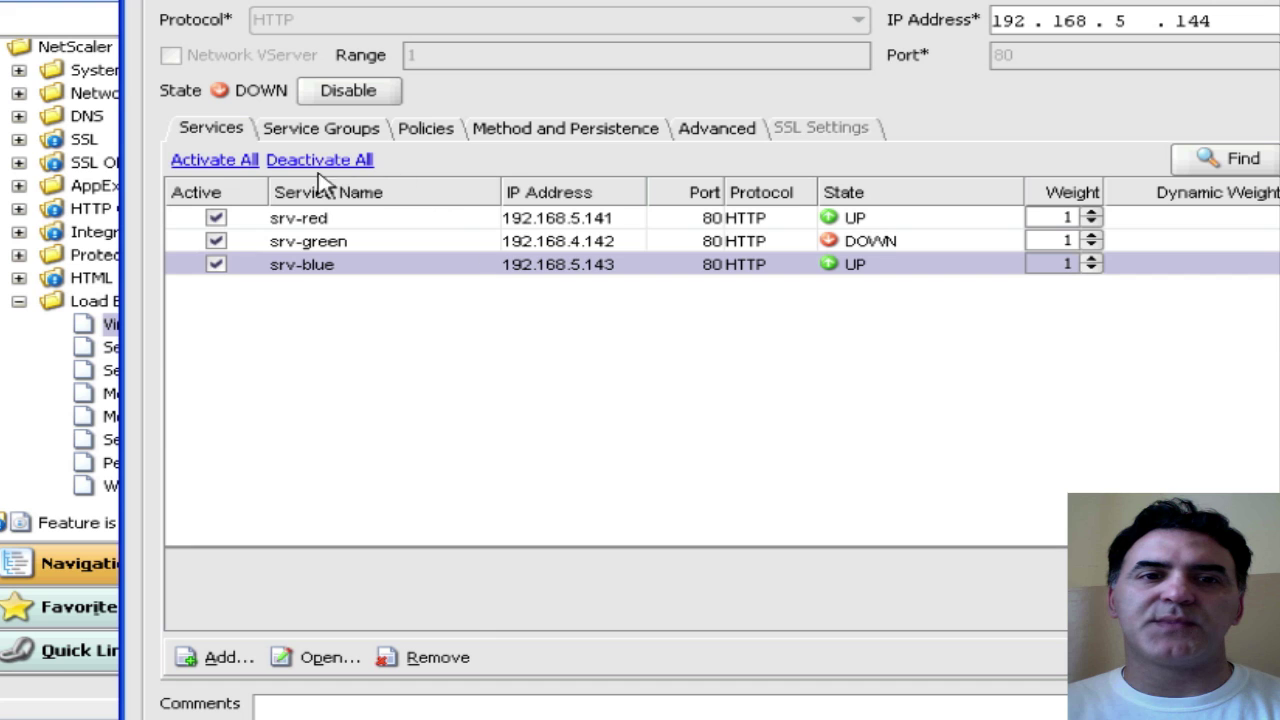
pyautogui.press('Return')
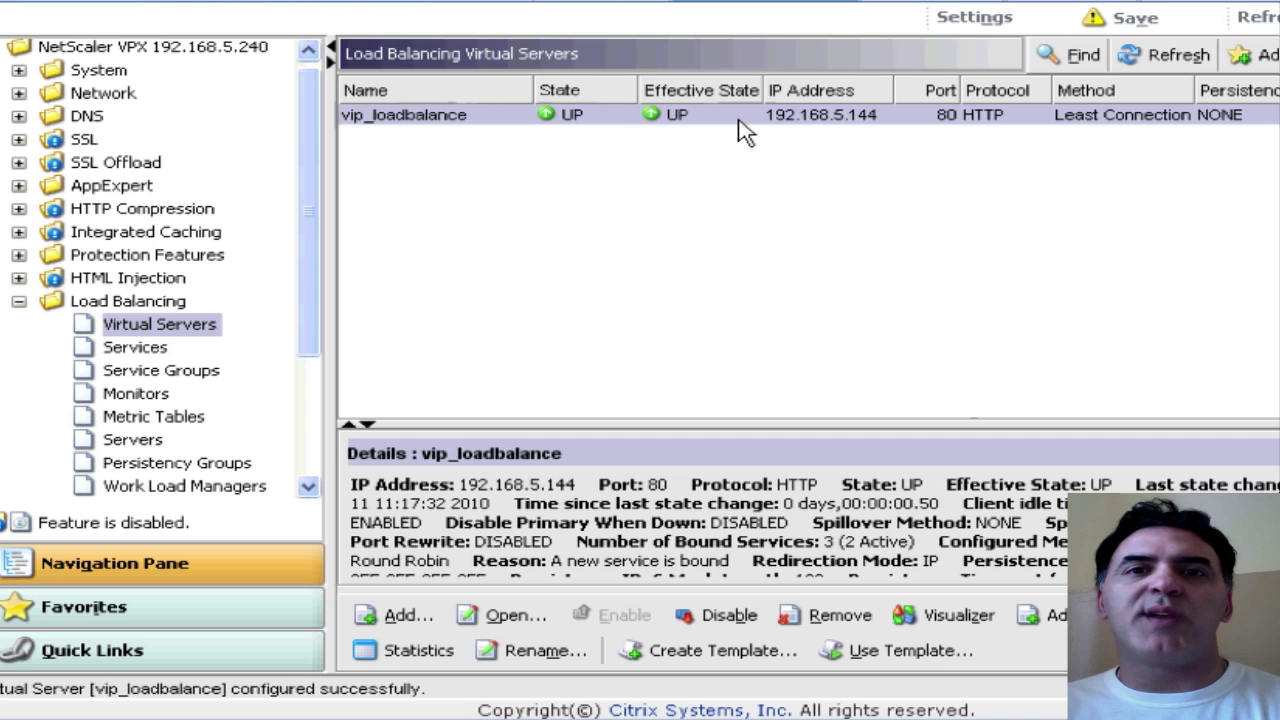
# Step: Close the virtual server settings, select srv-green in the Services list and choose Remove
pyautogui.click(157, 353)
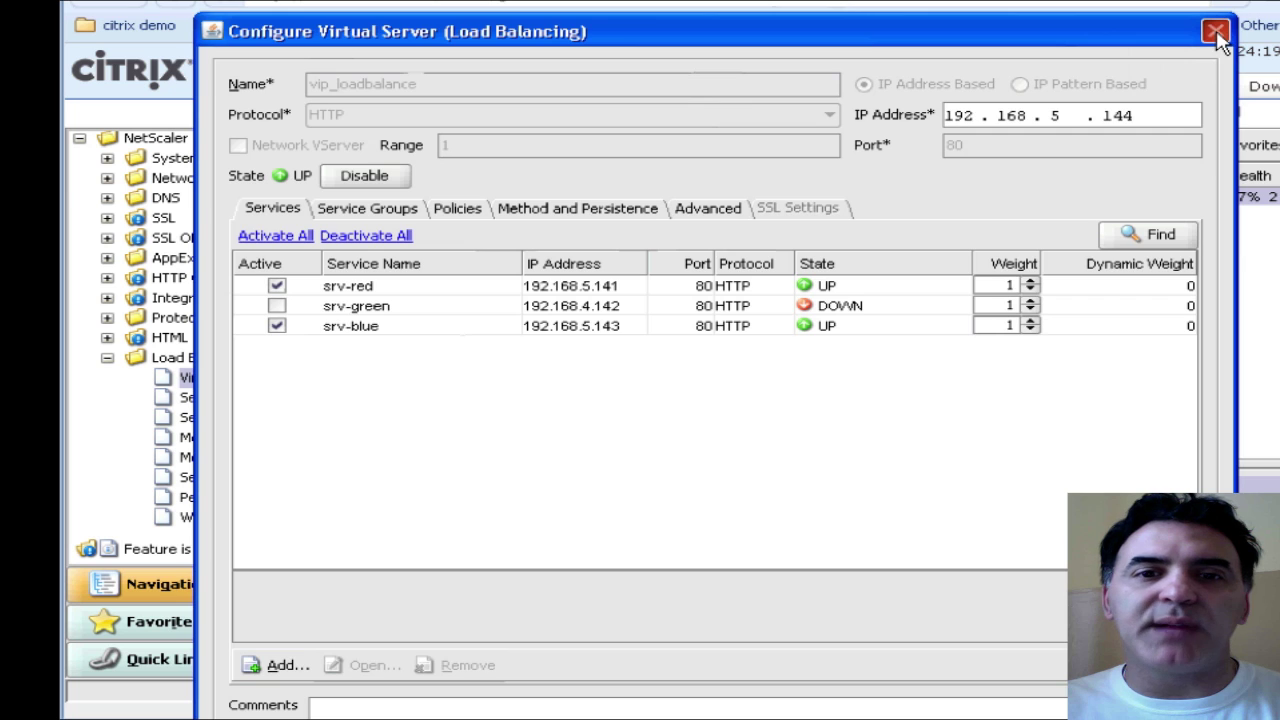
pyautogui.click(1216, 33)
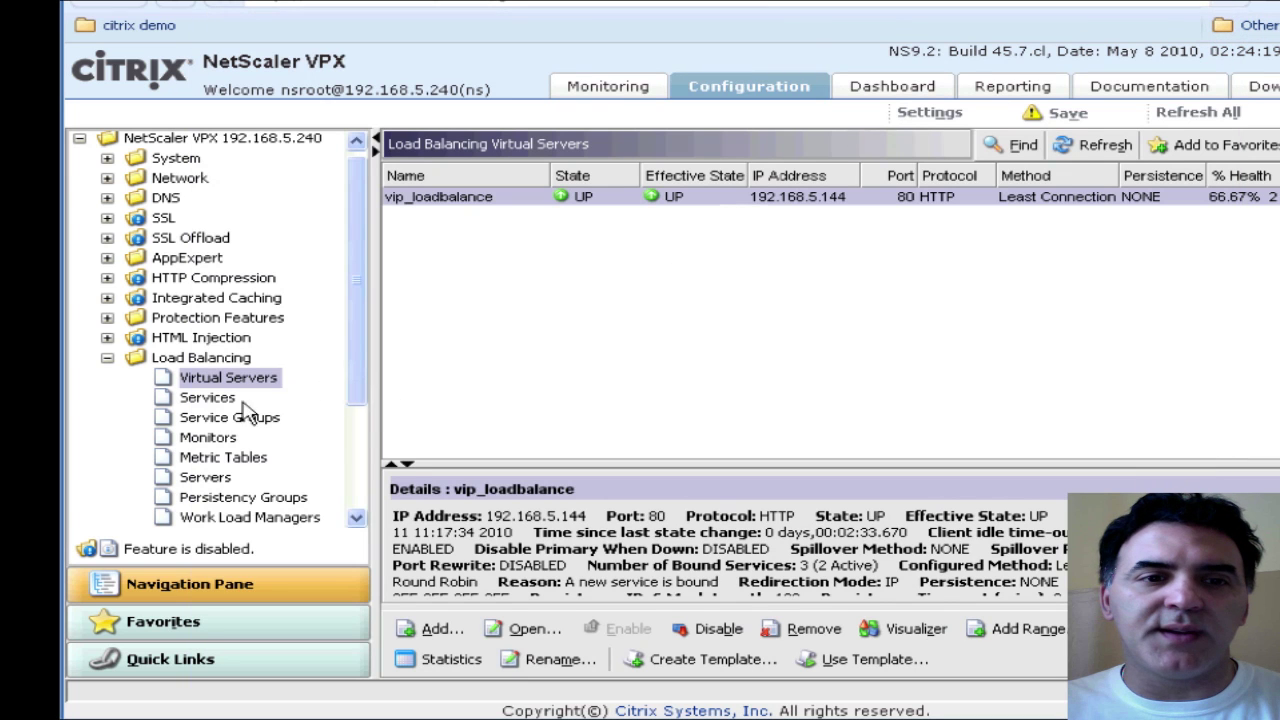
pyautogui.click(203, 398)
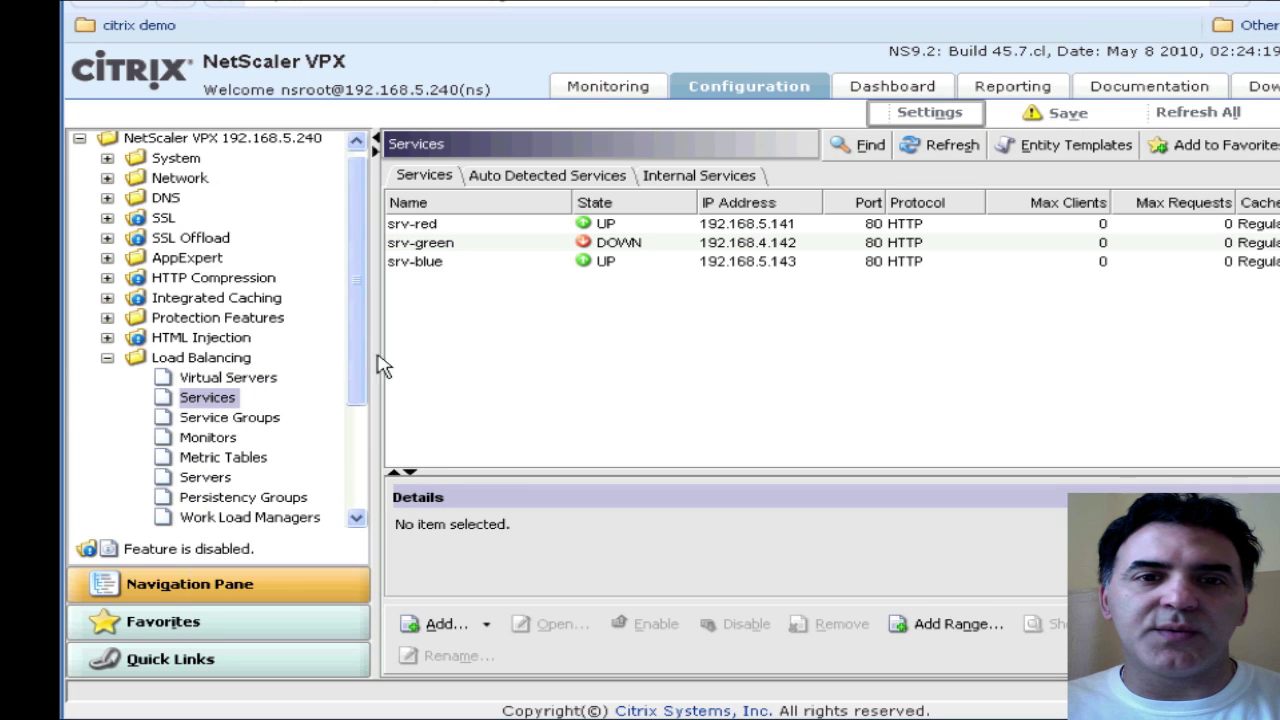
pyautogui.click(445, 243)
pyautogui.click(825, 630)
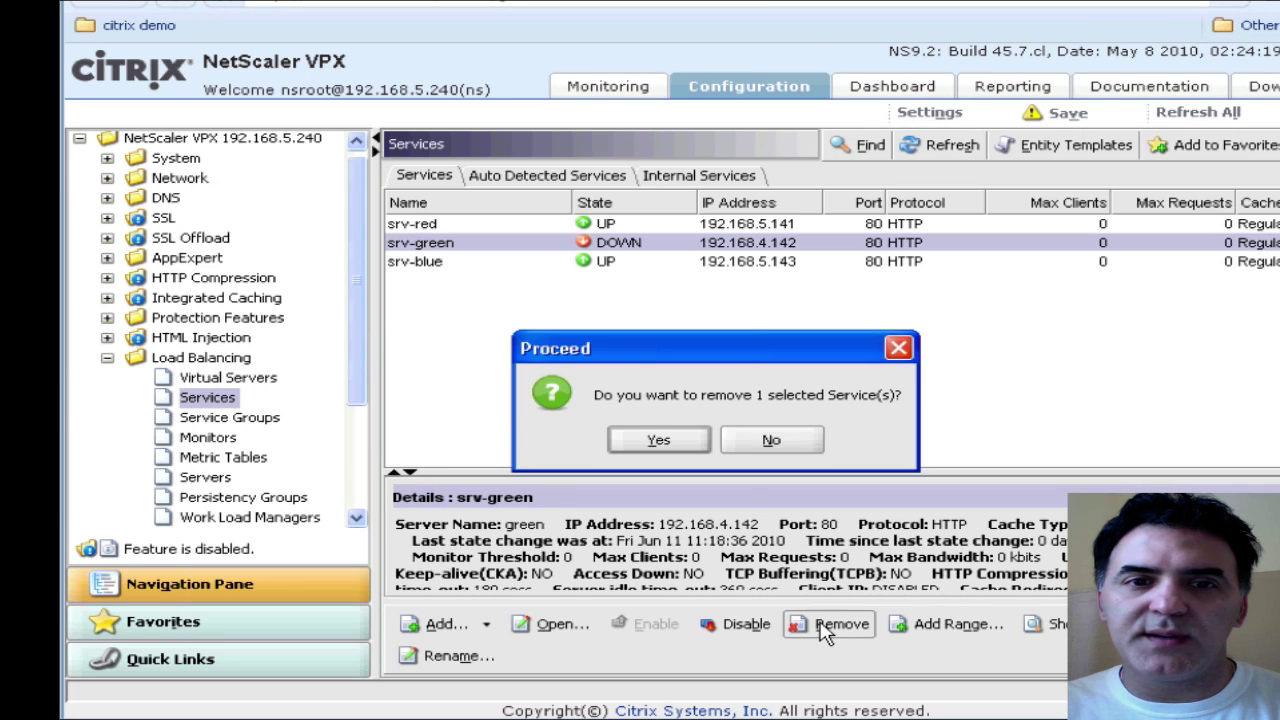
# Step: Confirm removing srv-green, then delete the green server and go back to Services
pyautogui.click(697, 450)
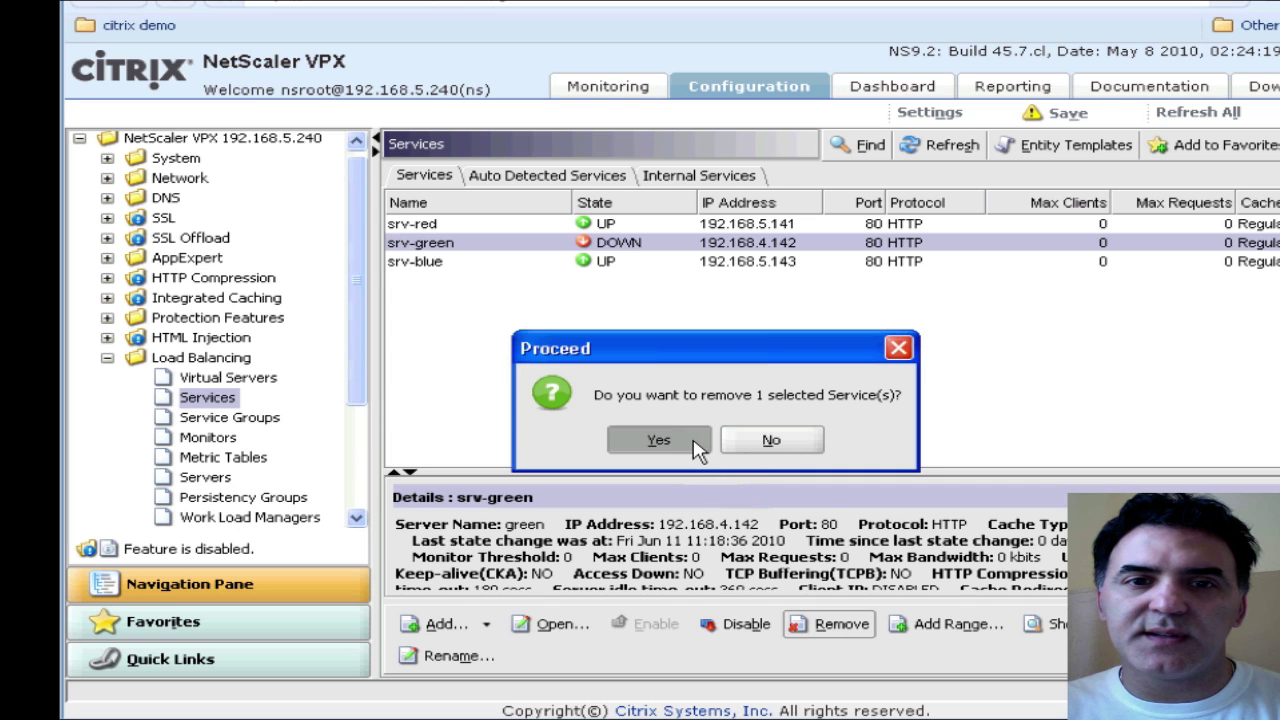
pyautogui.click(205, 479)
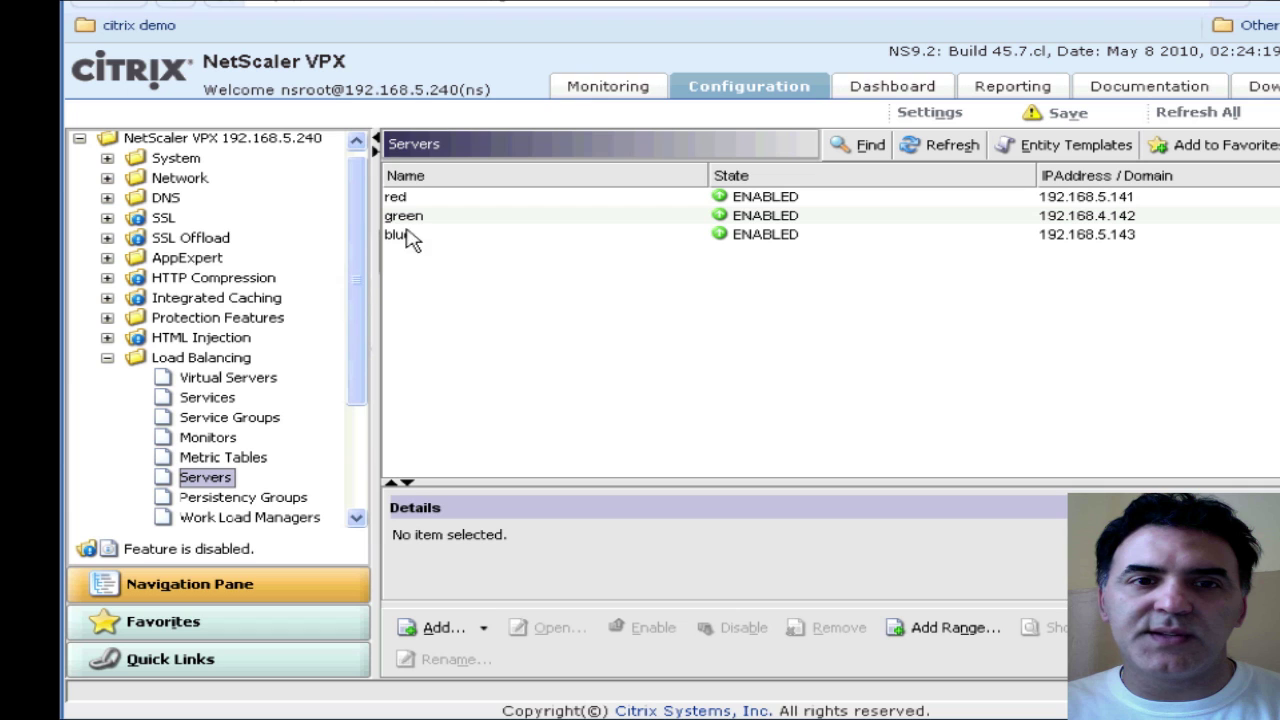
pyautogui.click(792, 216)
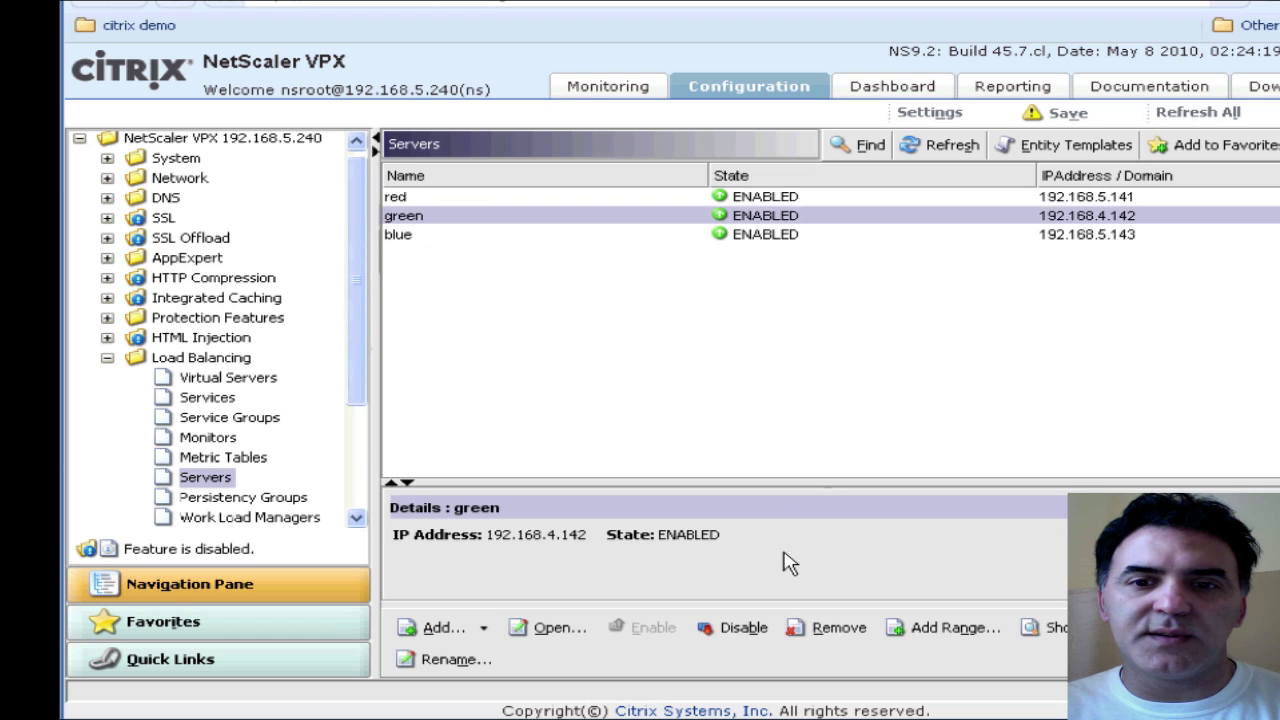
pyautogui.click(810, 628)
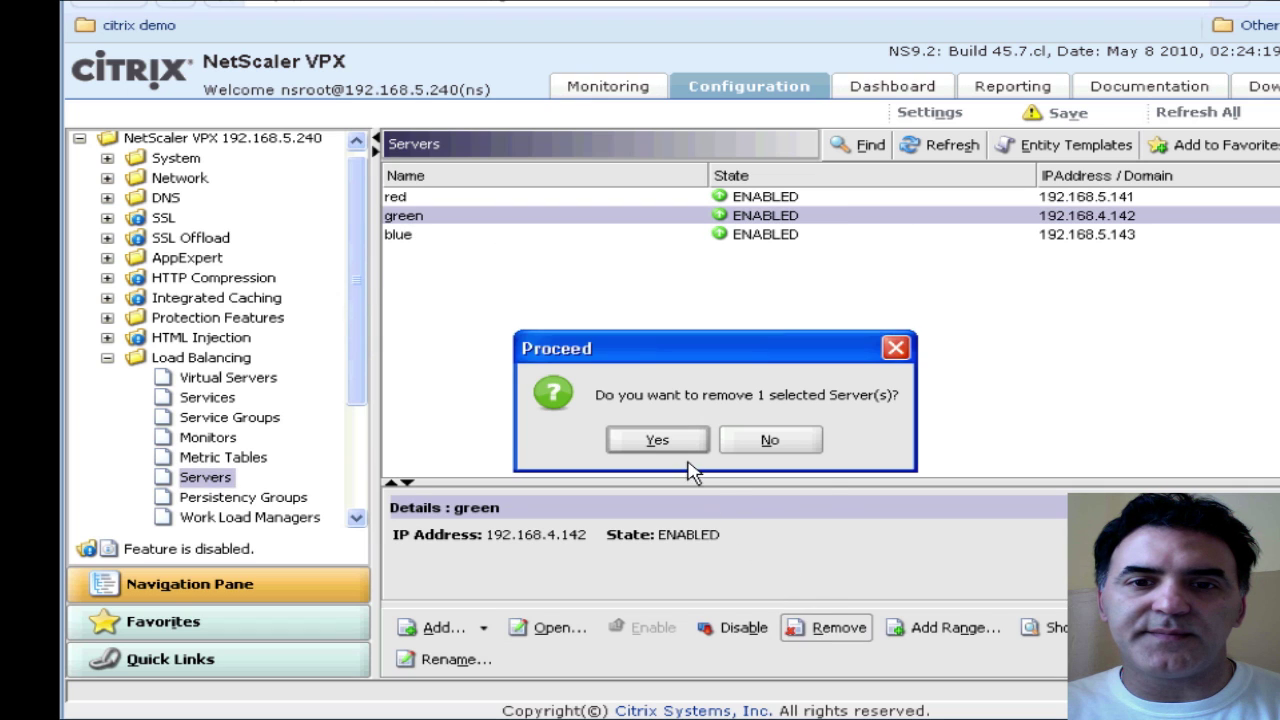
pyautogui.click(657, 440)
pyautogui.click(207, 397)
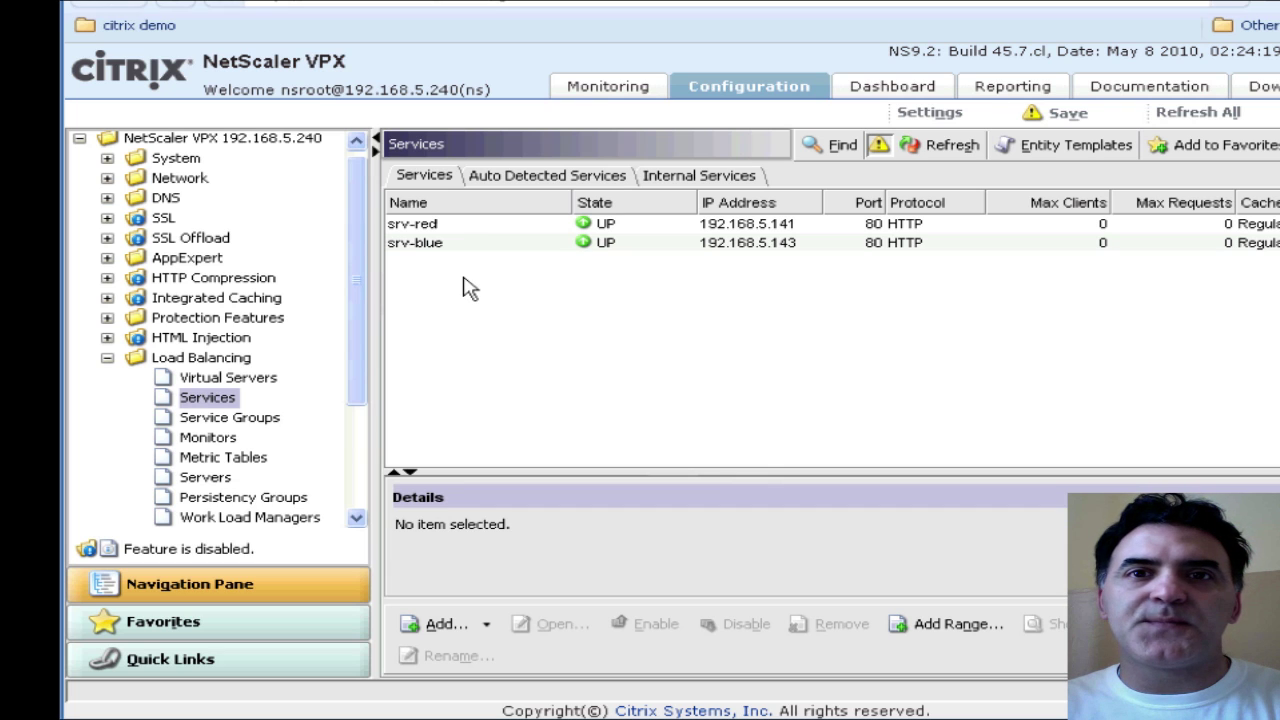
# Step: Add server green with IP 192.168.5.142 in the Servers list, then return to Services
pyautogui.click(215, 479)
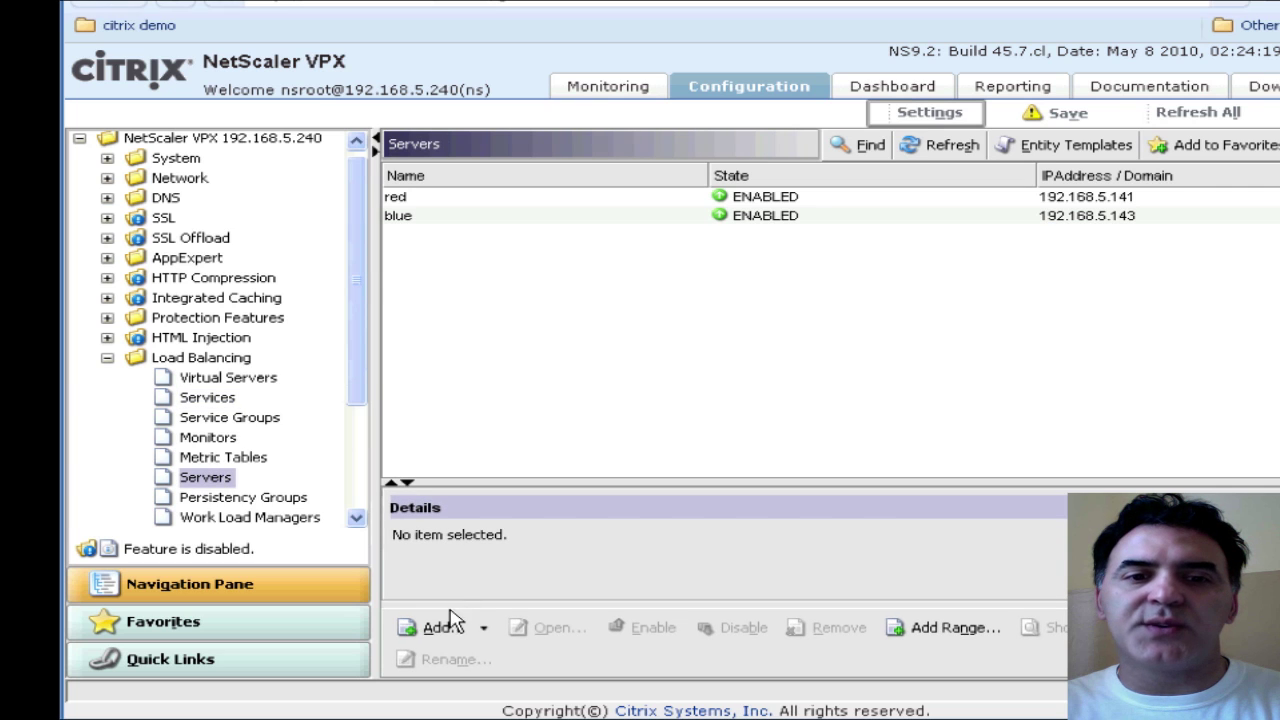
pyautogui.click(440, 628)
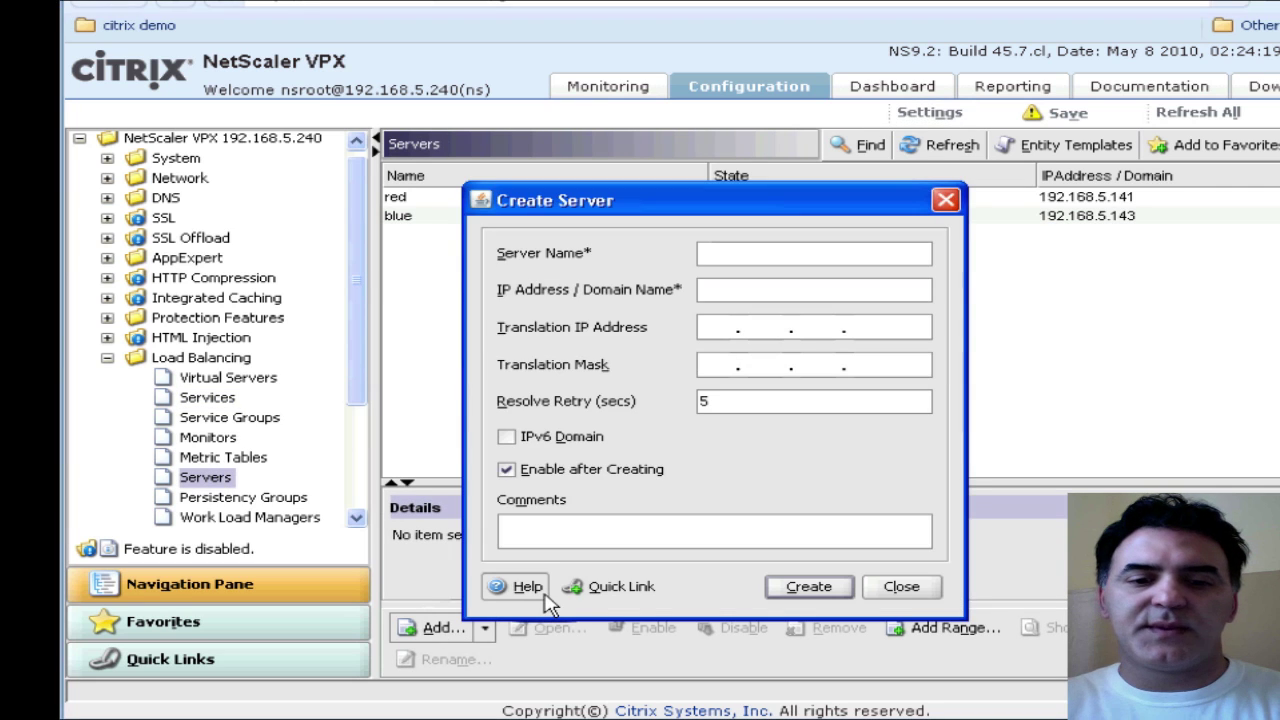
pyautogui.write('green')
pyautogui.press('Tab')
pyautogui.write('192.168.5.1')
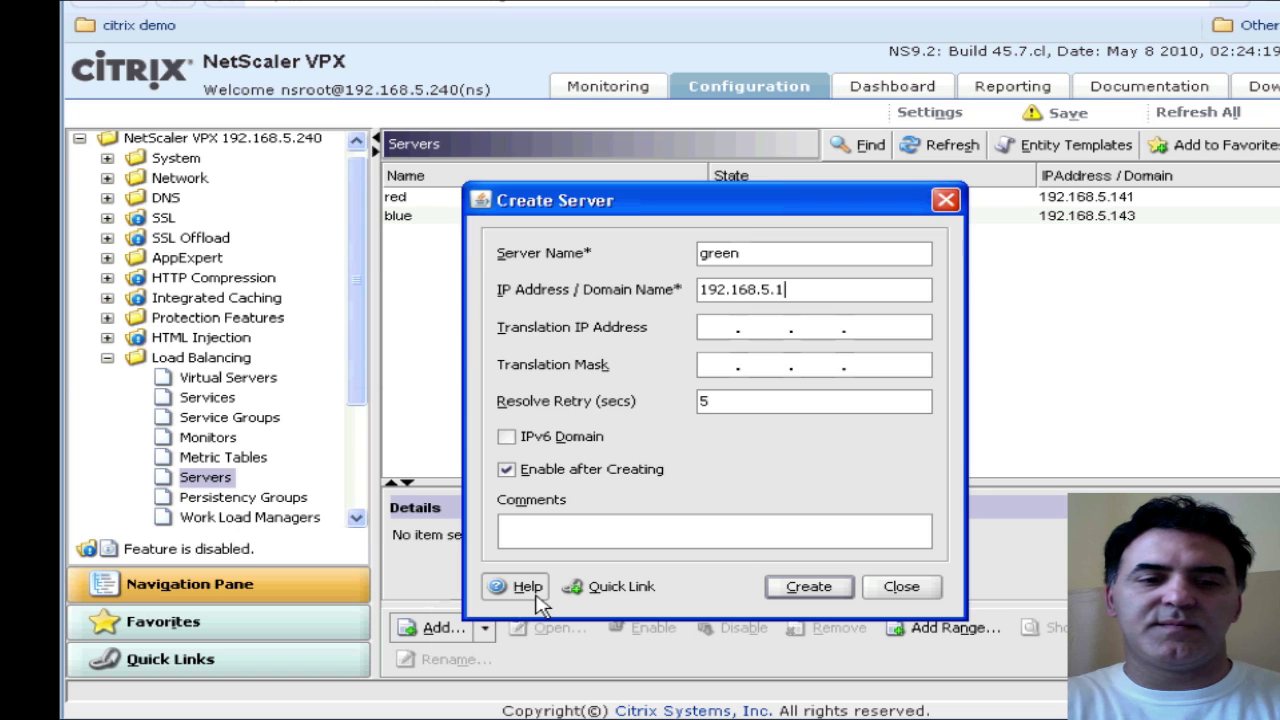
pyautogui.write('42')
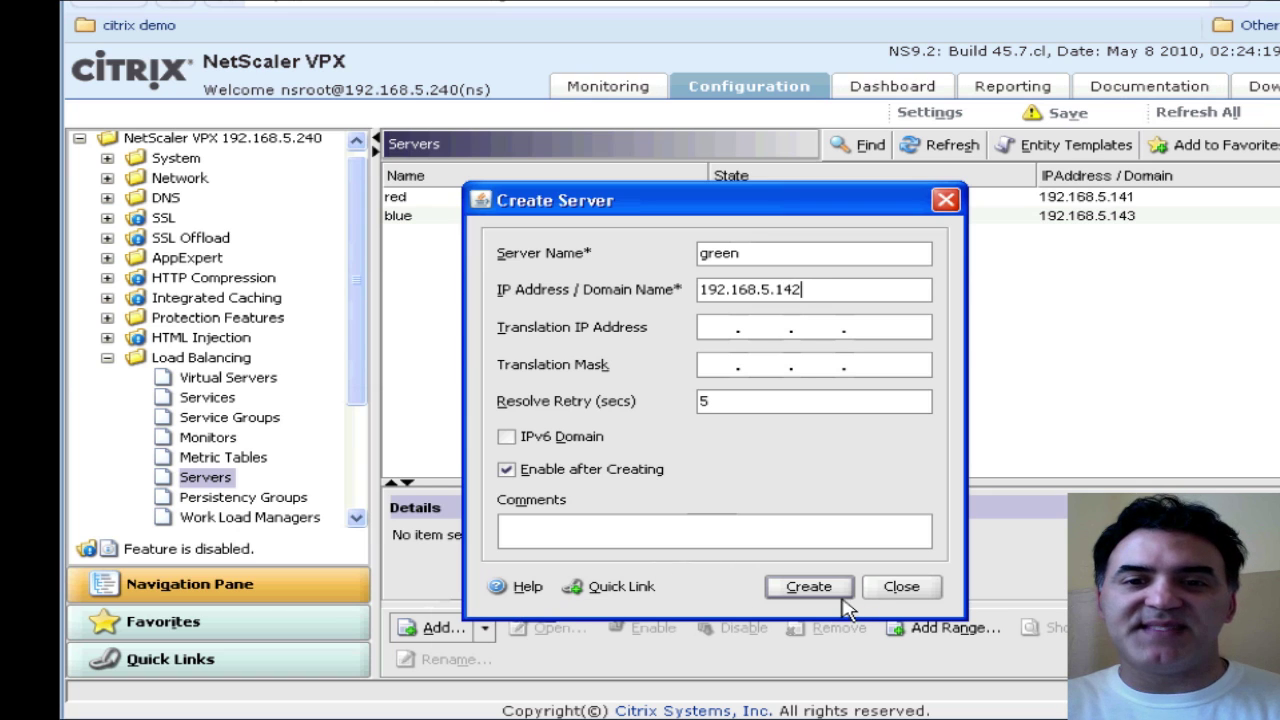
pyautogui.click(812, 588)
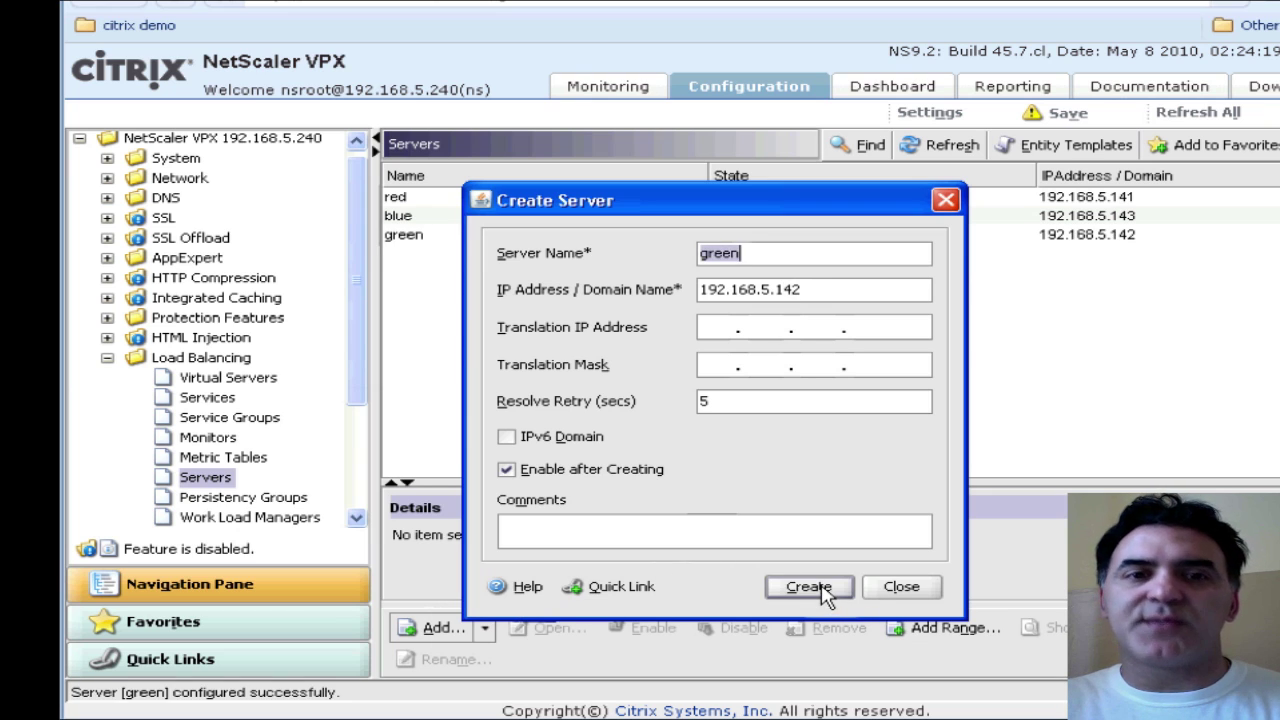
pyautogui.click(910, 588)
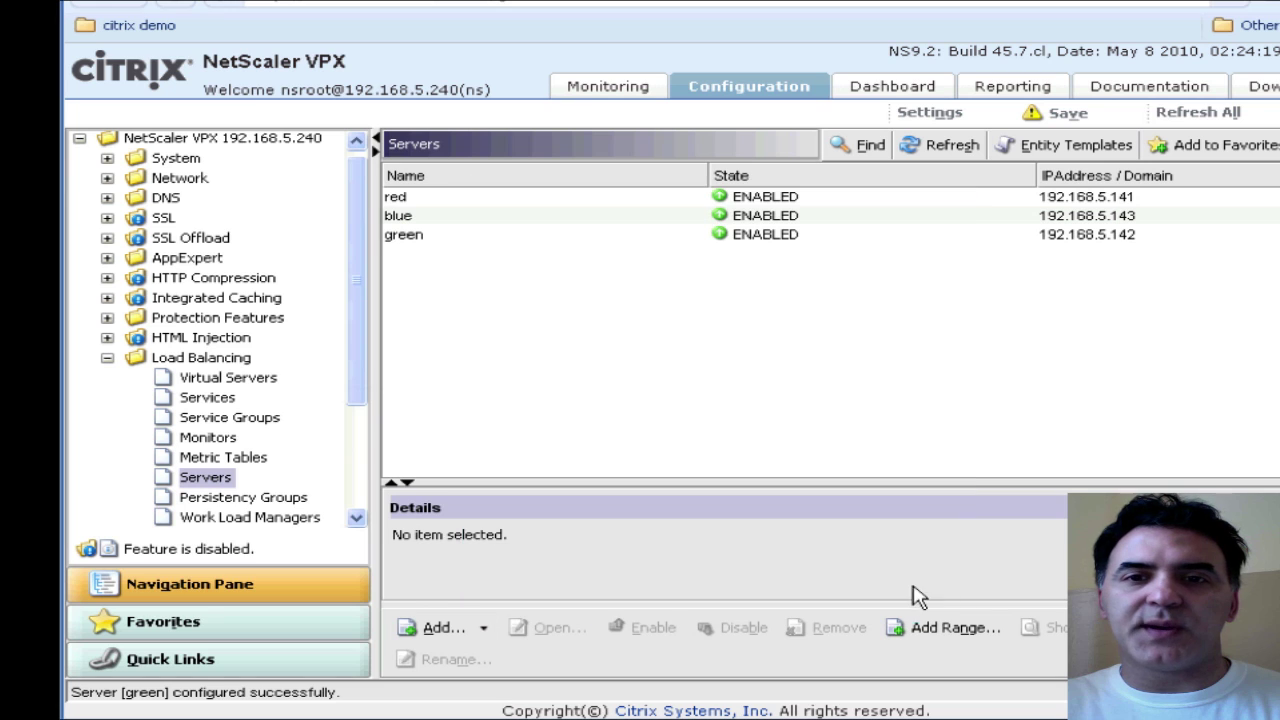
pyautogui.click(210, 399)
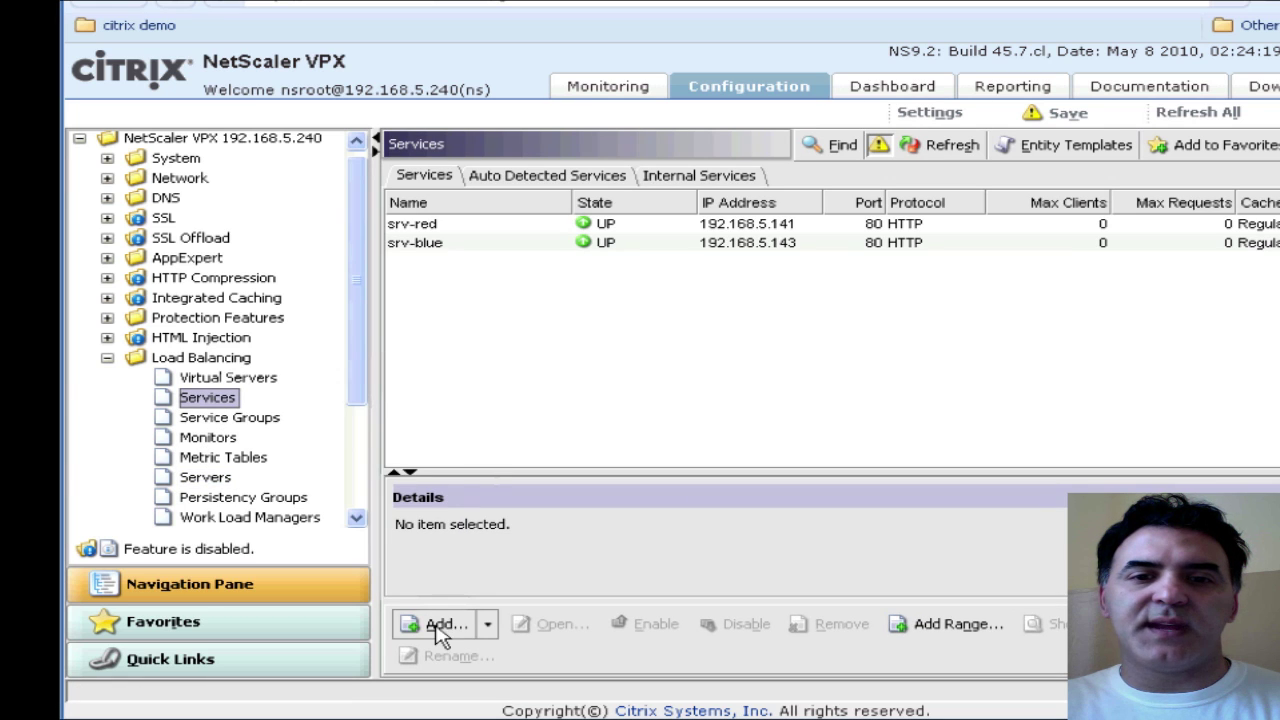
# Step: Create service srv-green on the green server (192.168.5.142, HTTP 80) with the tcp monitor
pyautogui.click(440, 625)
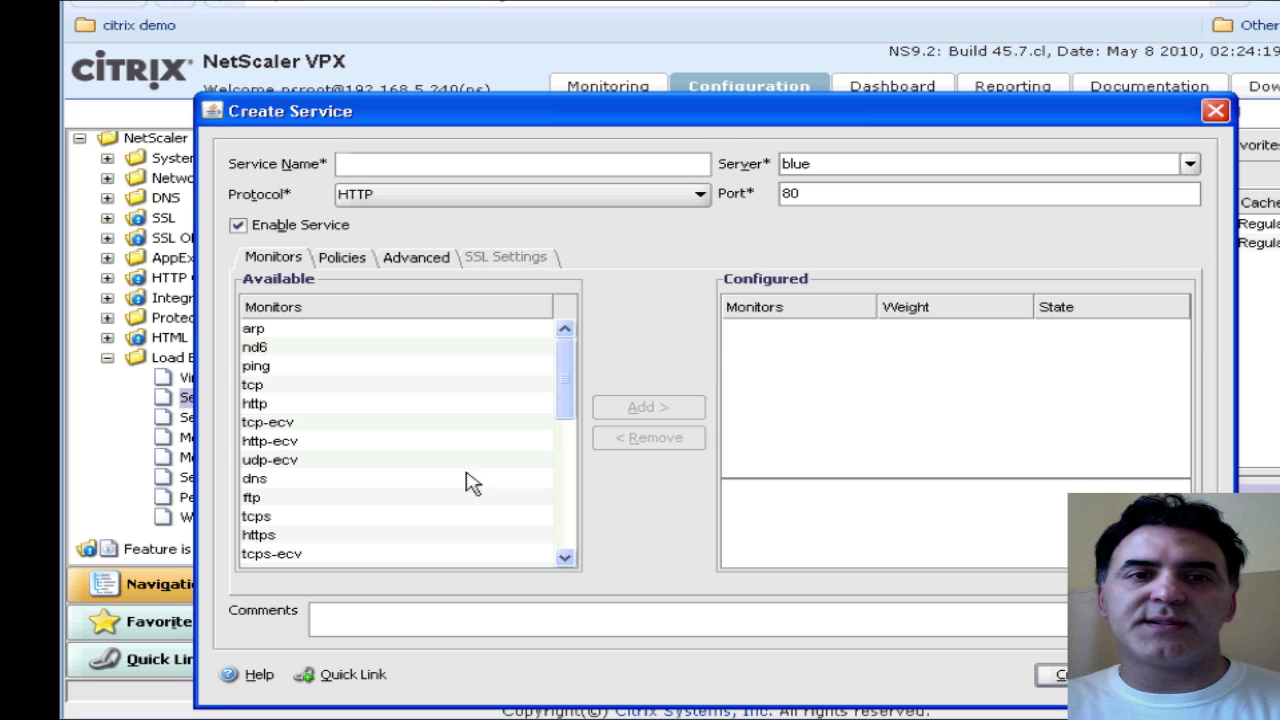
pyautogui.write('srv-green')
pyautogui.click(1190, 164)
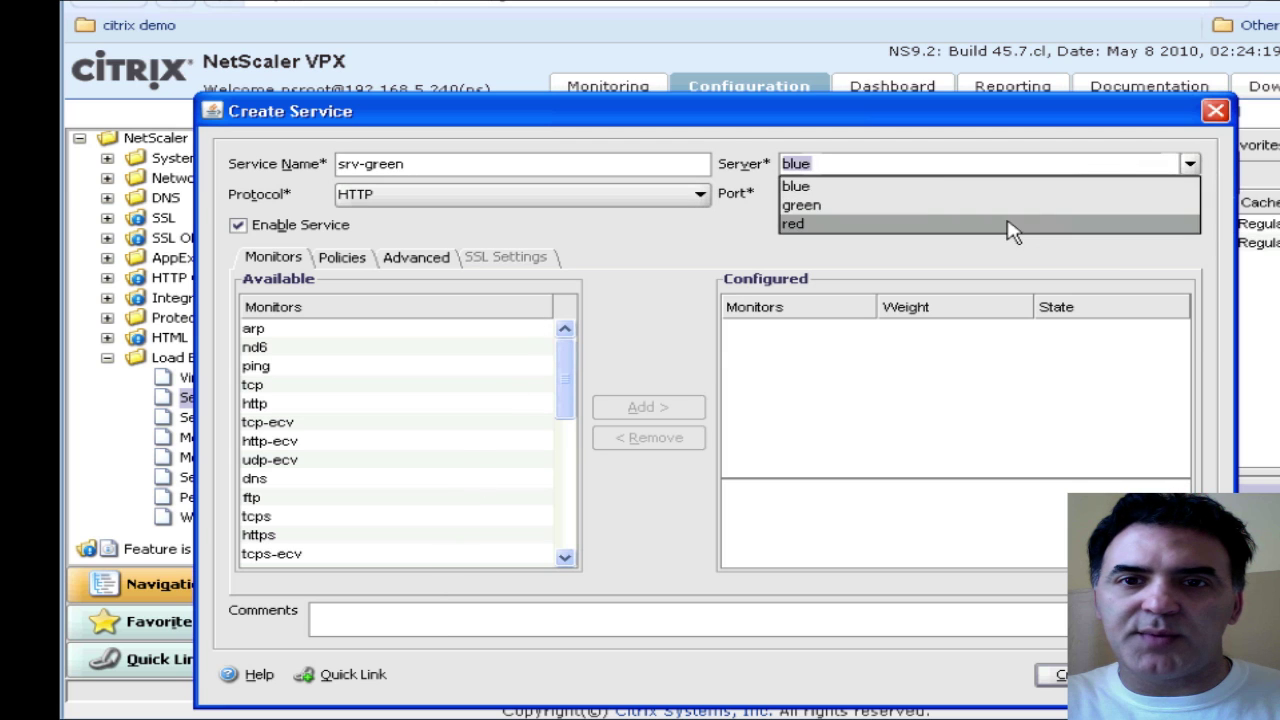
pyautogui.click(871, 207)
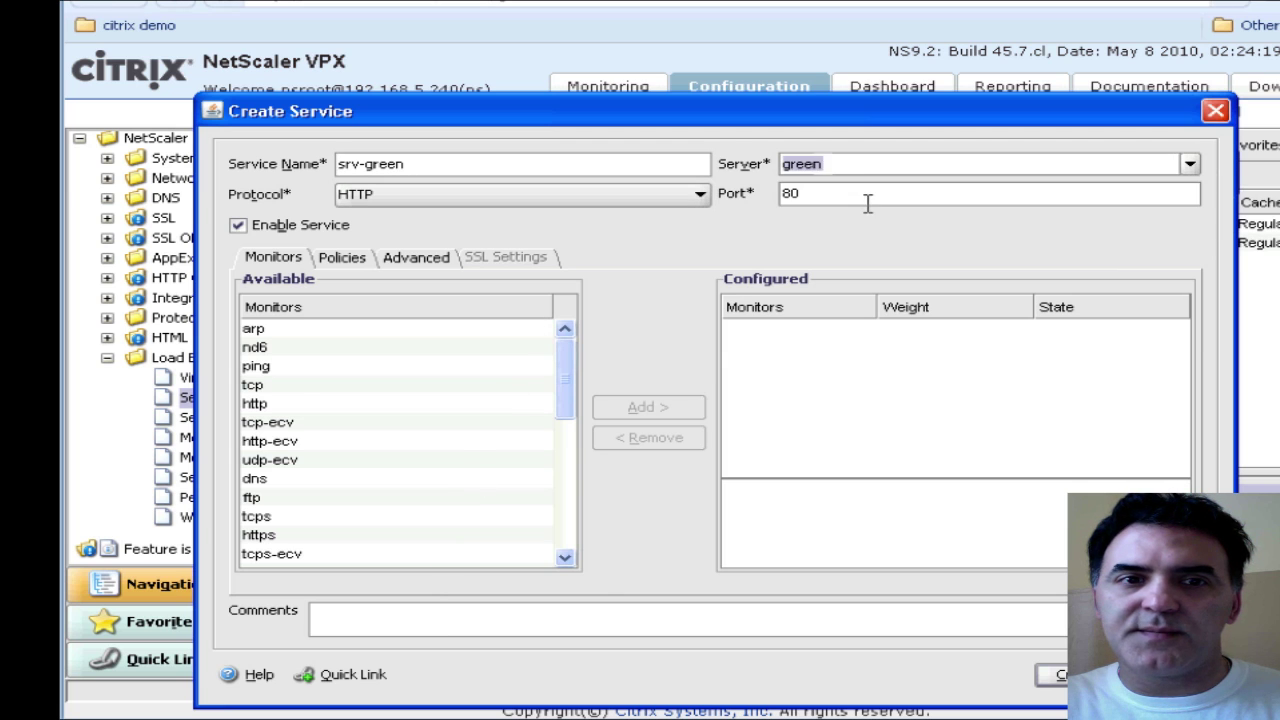
pyautogui.click(645, 410)
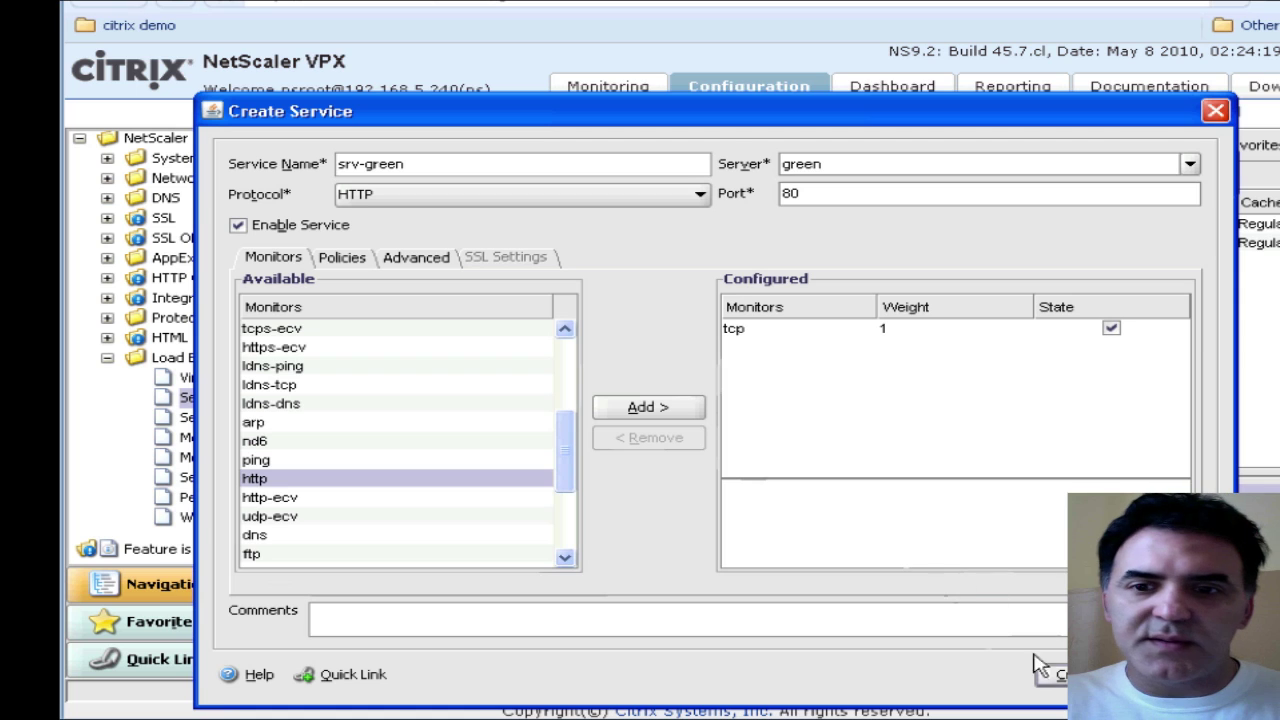
pyautogui.press('Return')
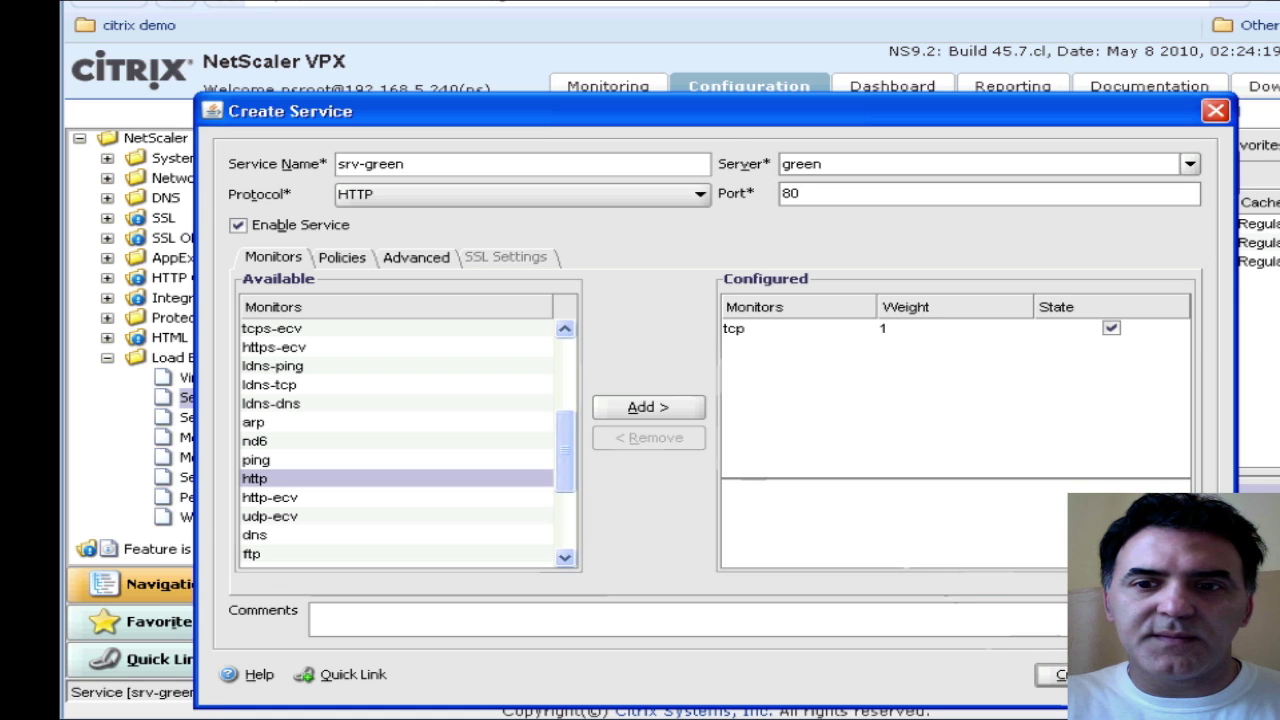
pyautogui.press('Escape')
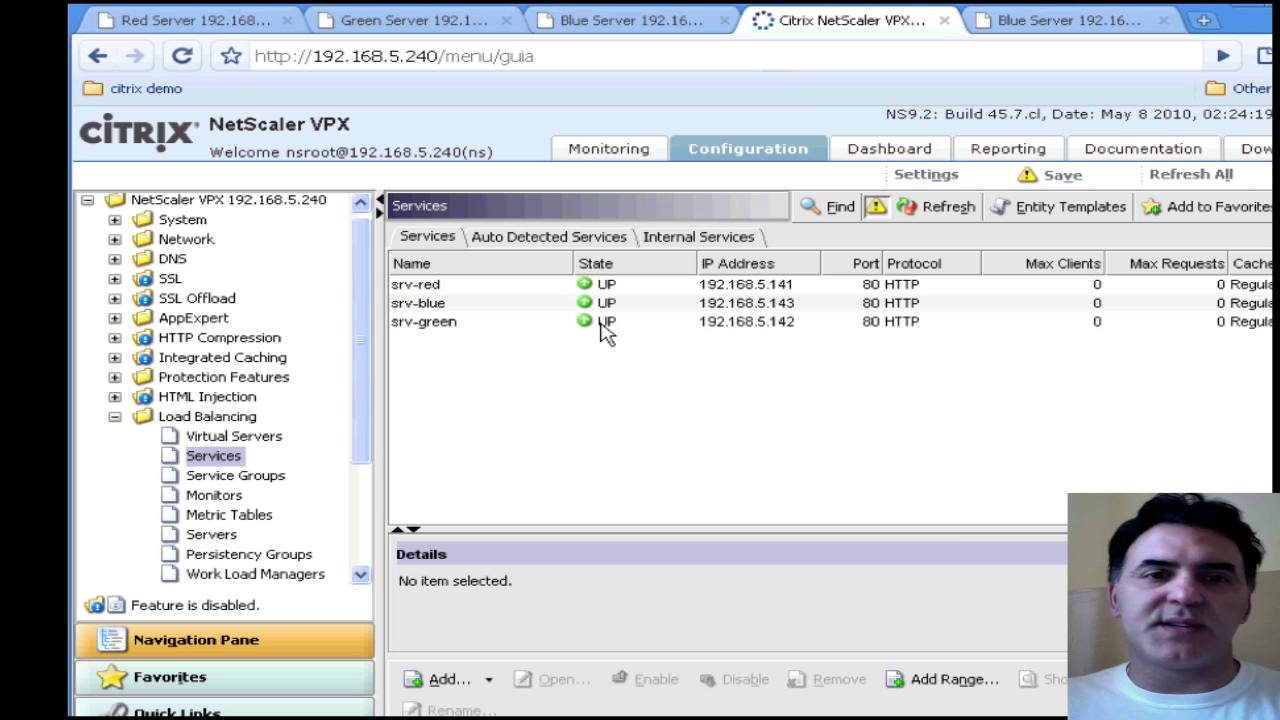
# Step: Make srv-green an active bound service of vip_loadbalance and refresh the virtual servers list
pyautogui.click(250, 436)
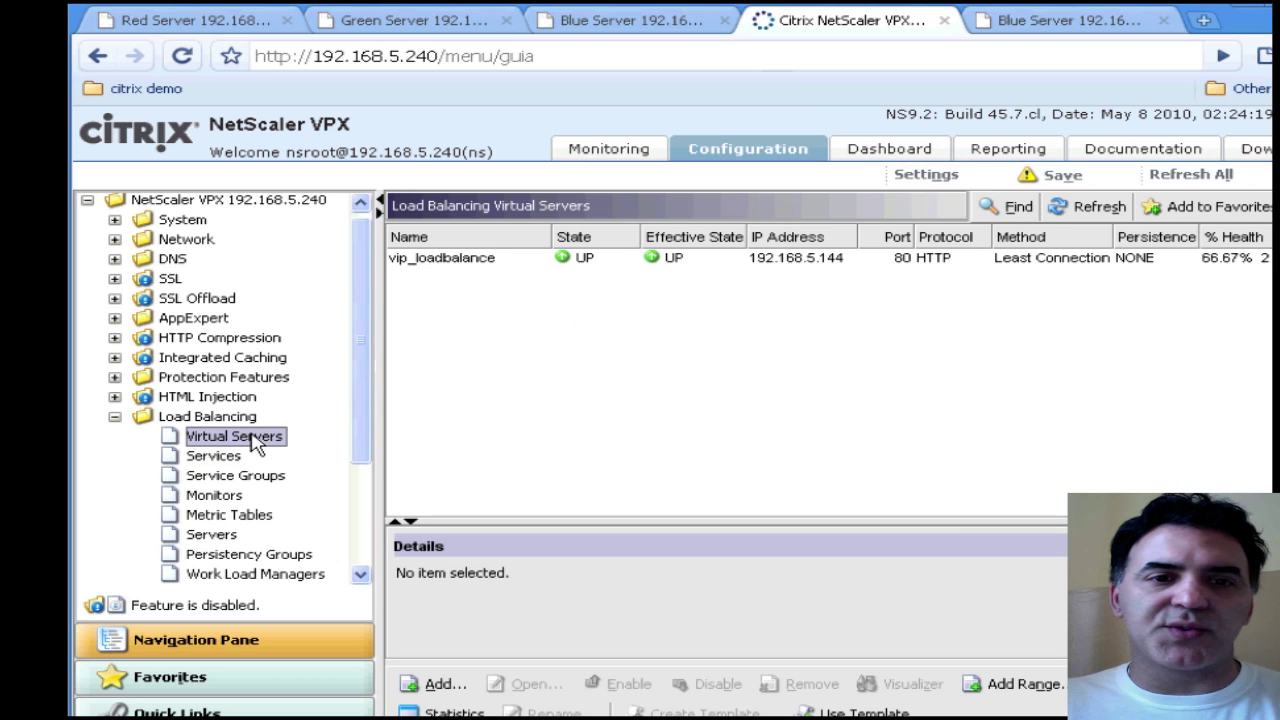
pyautogui.click(482, 259)
pyautogui.doubleClick(482, 259)
pyautogui.click(284, 388)
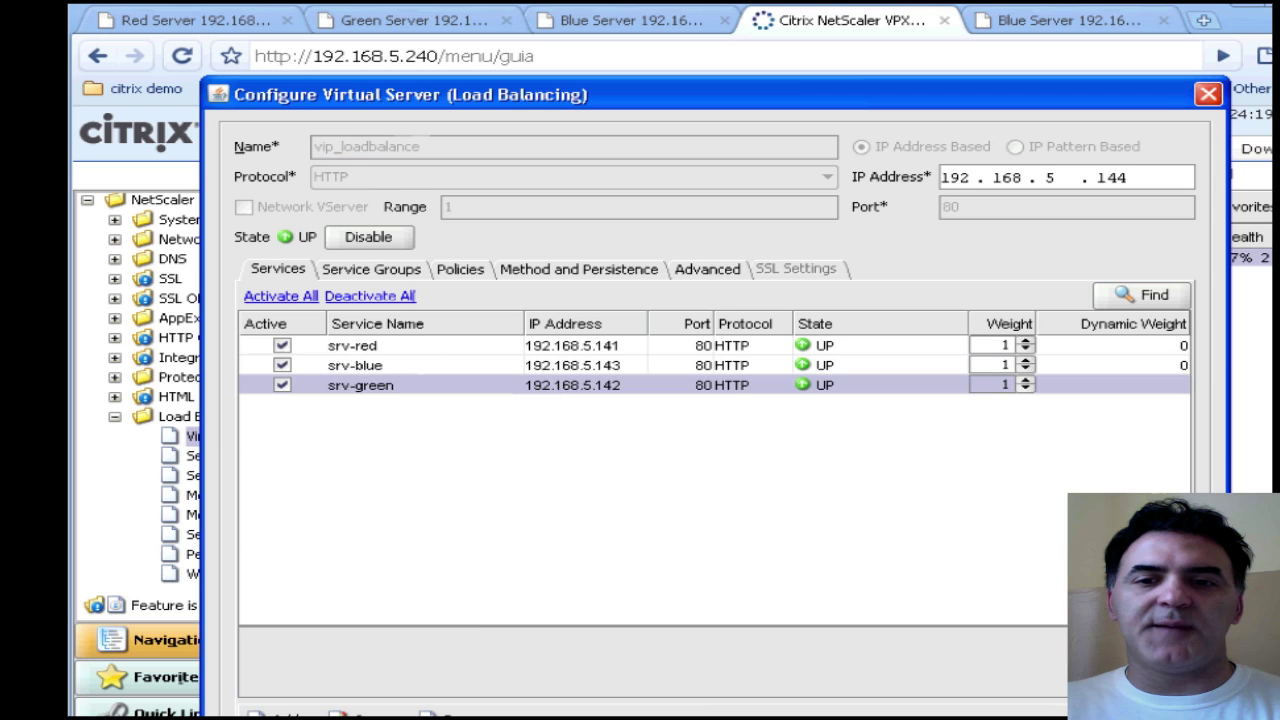
pyautogui.press('Escape')
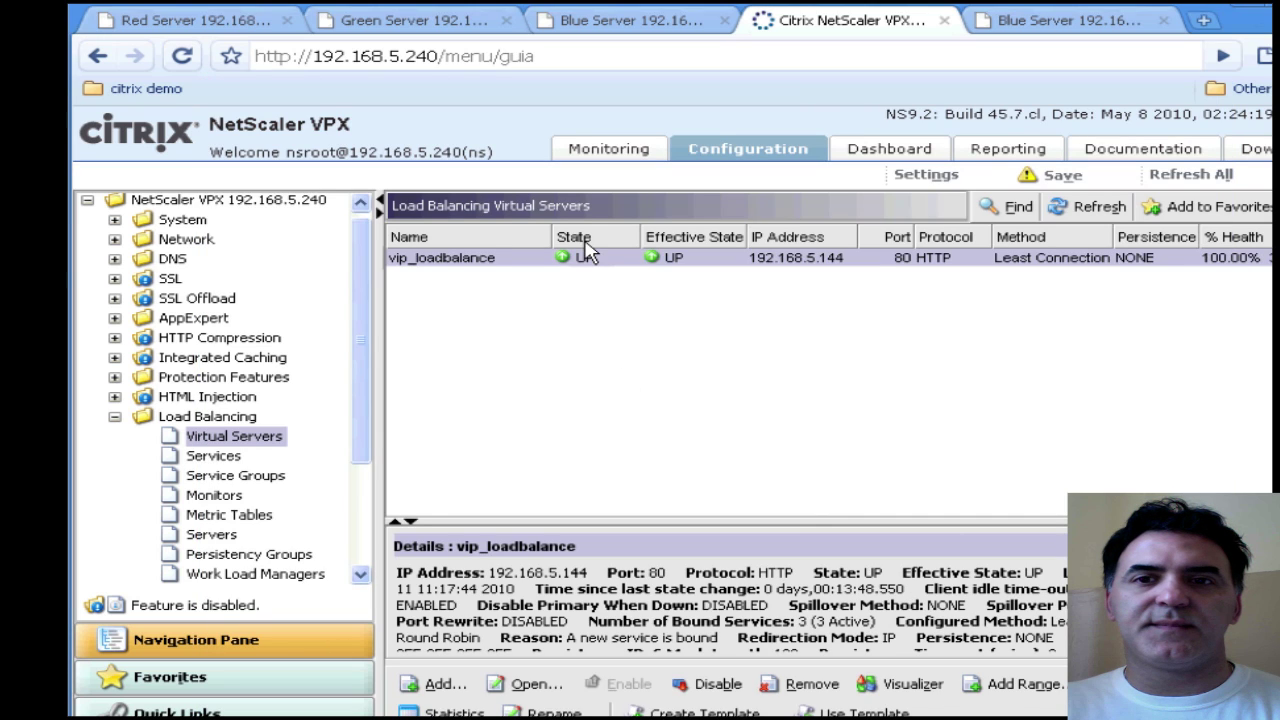
pyautogui.click(1090, 206)
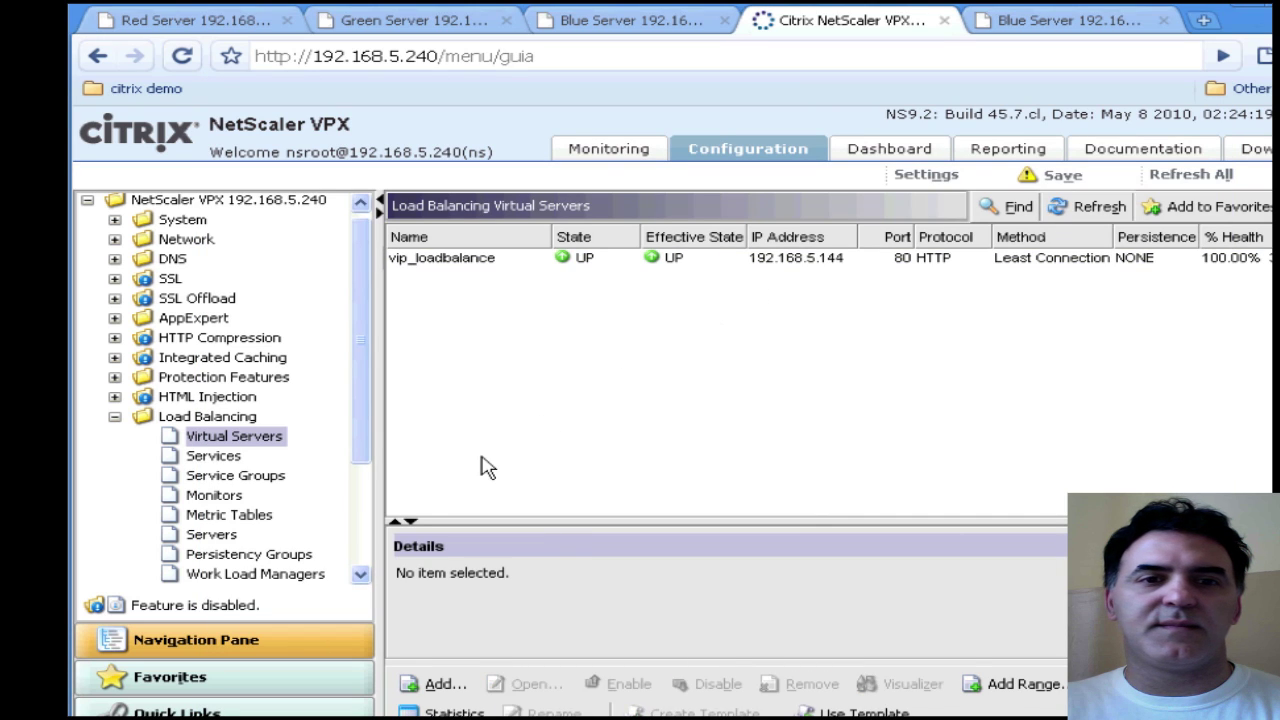
# Step: Reload the 192.168.5.144 tab many times, watching the BLUE, GREEN and RED pages rotate
pyautogui.click(1016, 31)
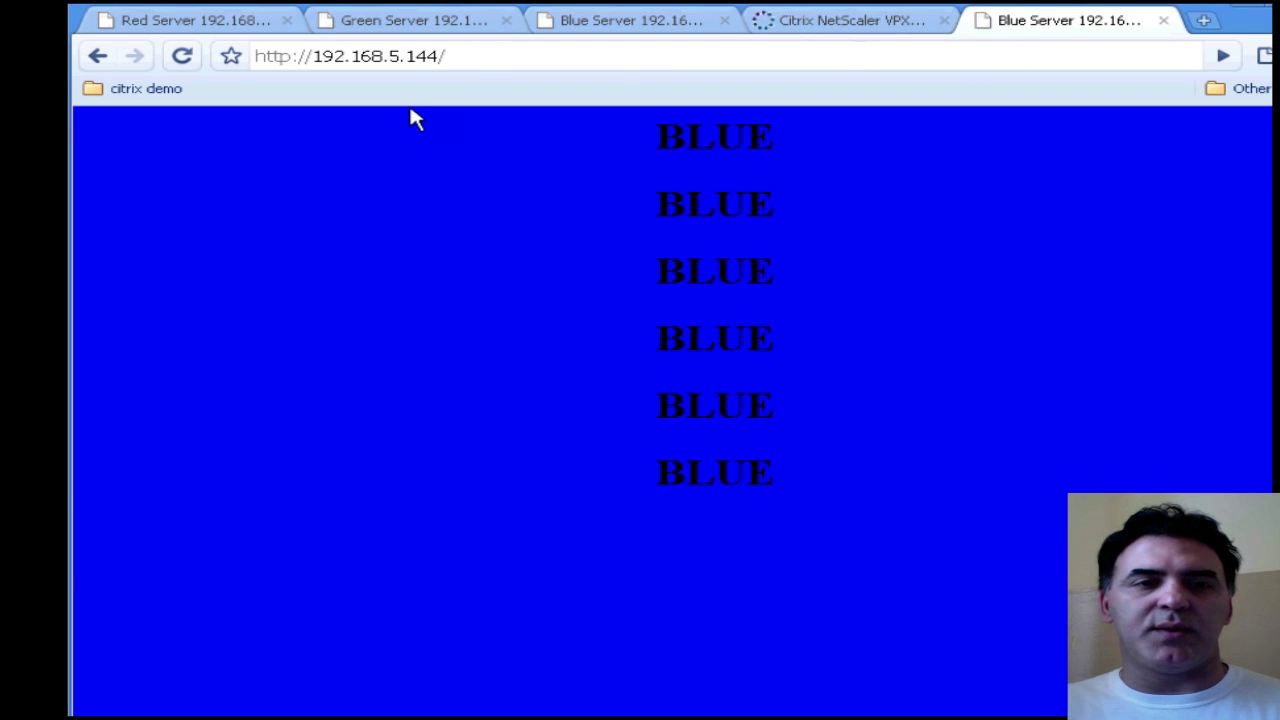
pyautogui.click(190, 58)
pyautogui.click(183, 57)
pyautogui.click(183, 57)
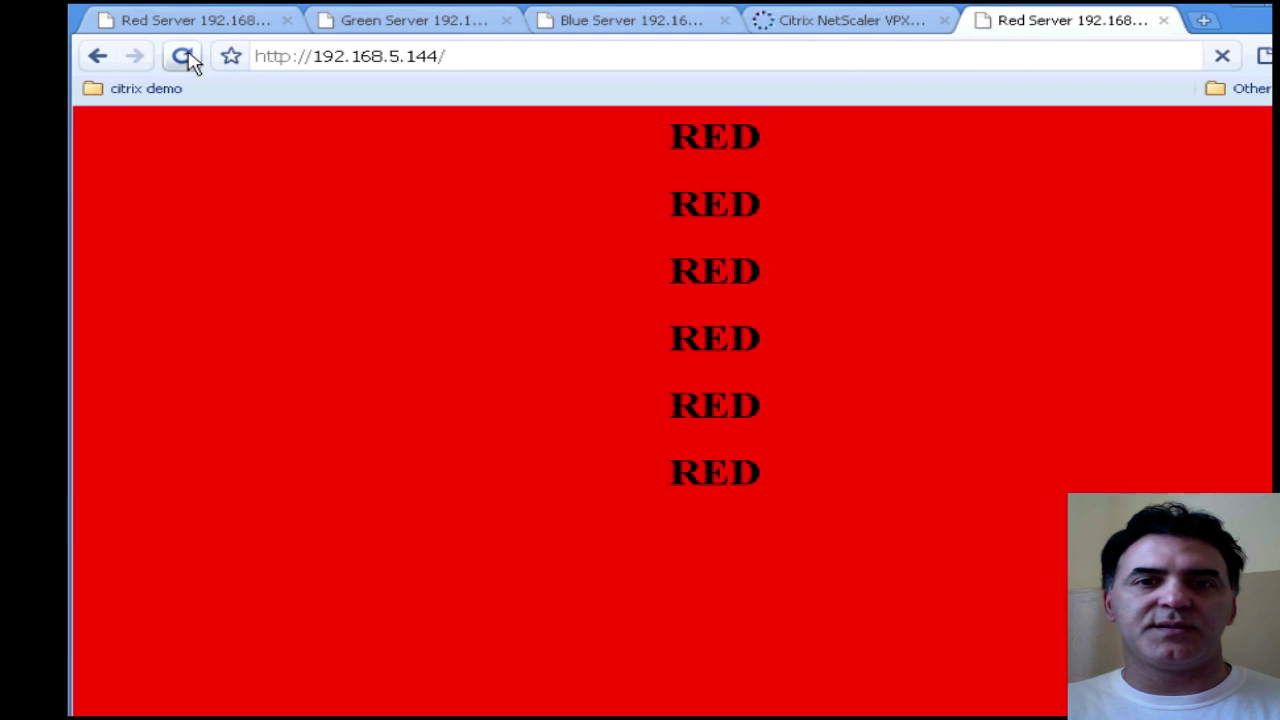
pyautogui.click(183, 57)
pyautogui.click(183, 57)
pyautogui.click(183, 57)
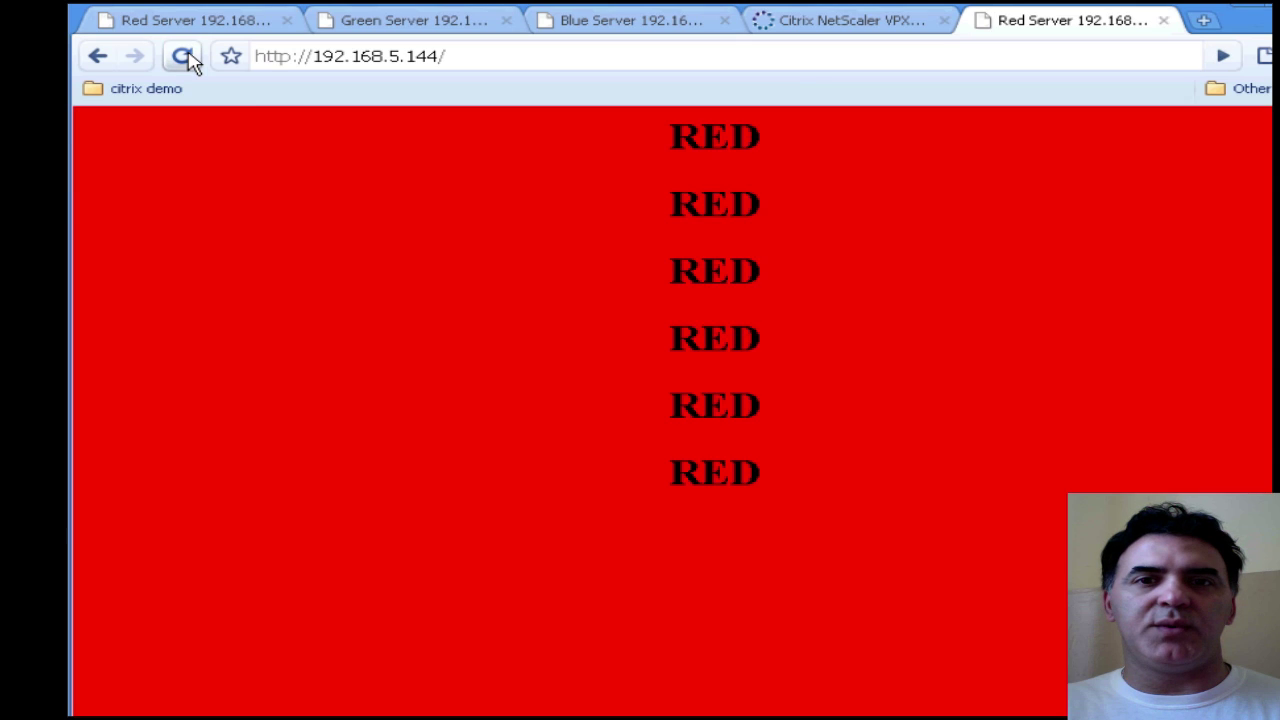
pyautogui.click(183, 57)
pyautogui.click(183, 57)
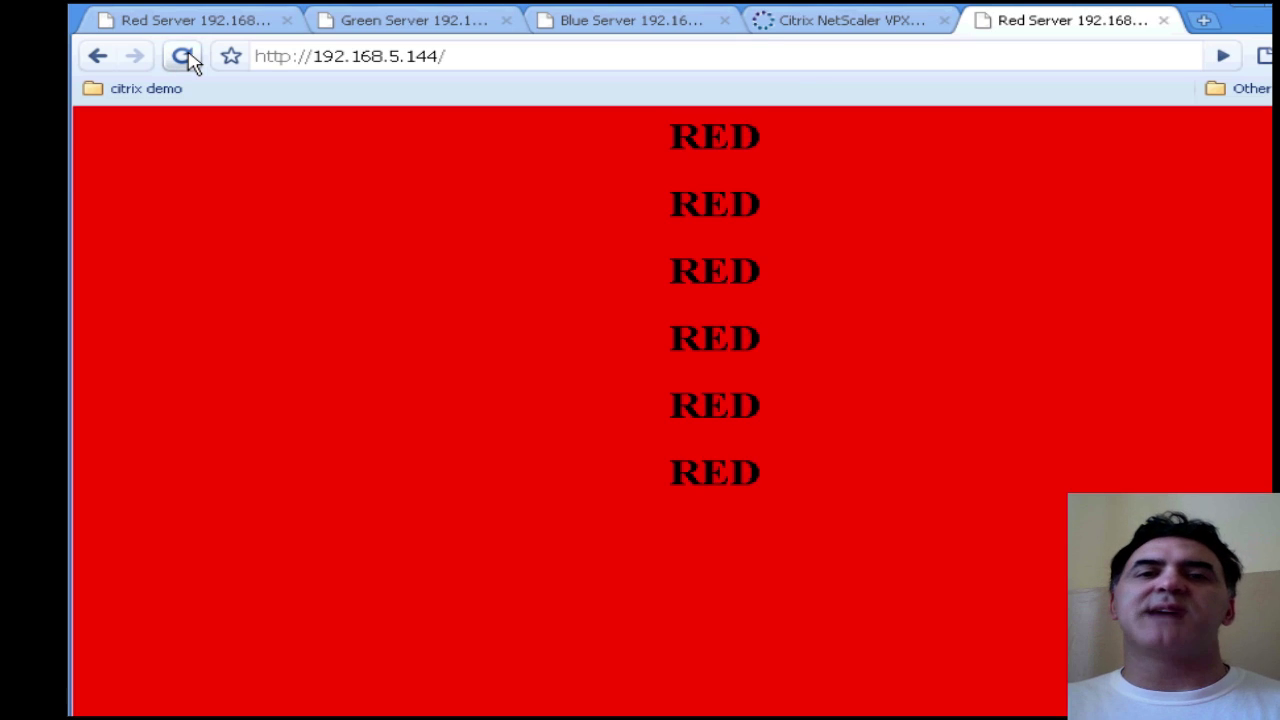
pyautogui.click(183, 57)
pyautogui.click(183, 57)
pyautogui.click(183, 57)
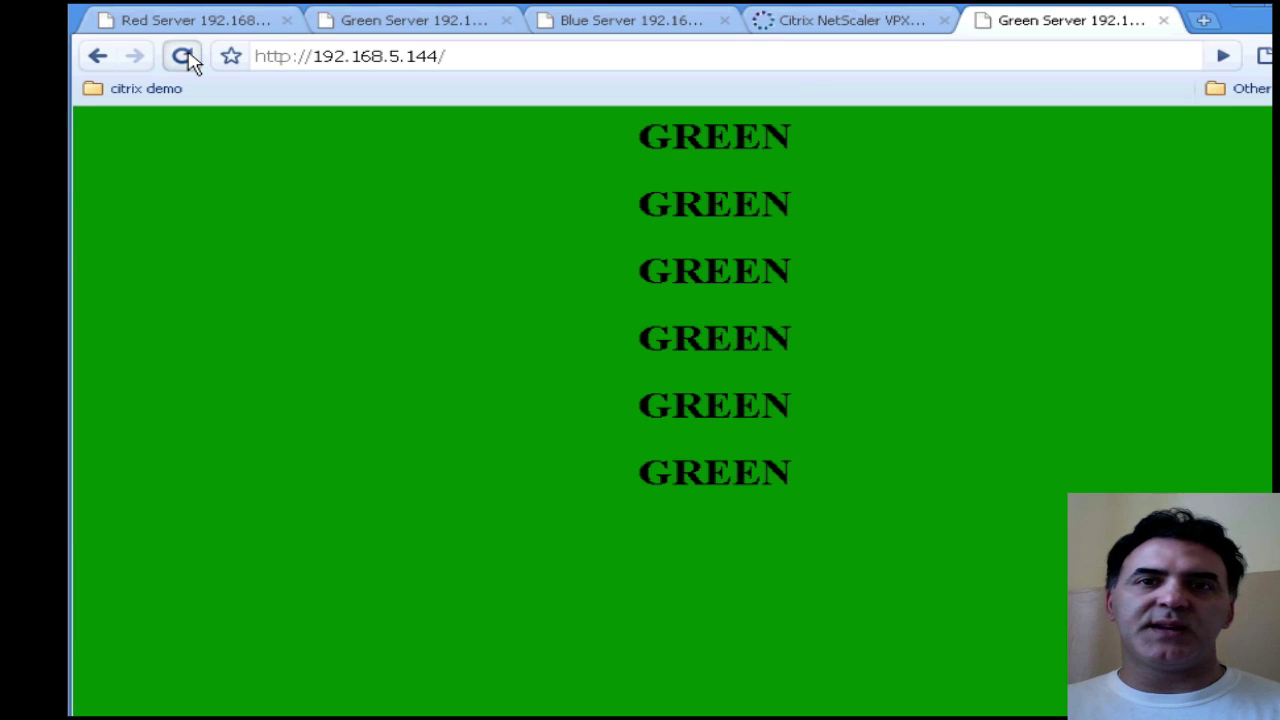
pyautogui.click(183, 57)
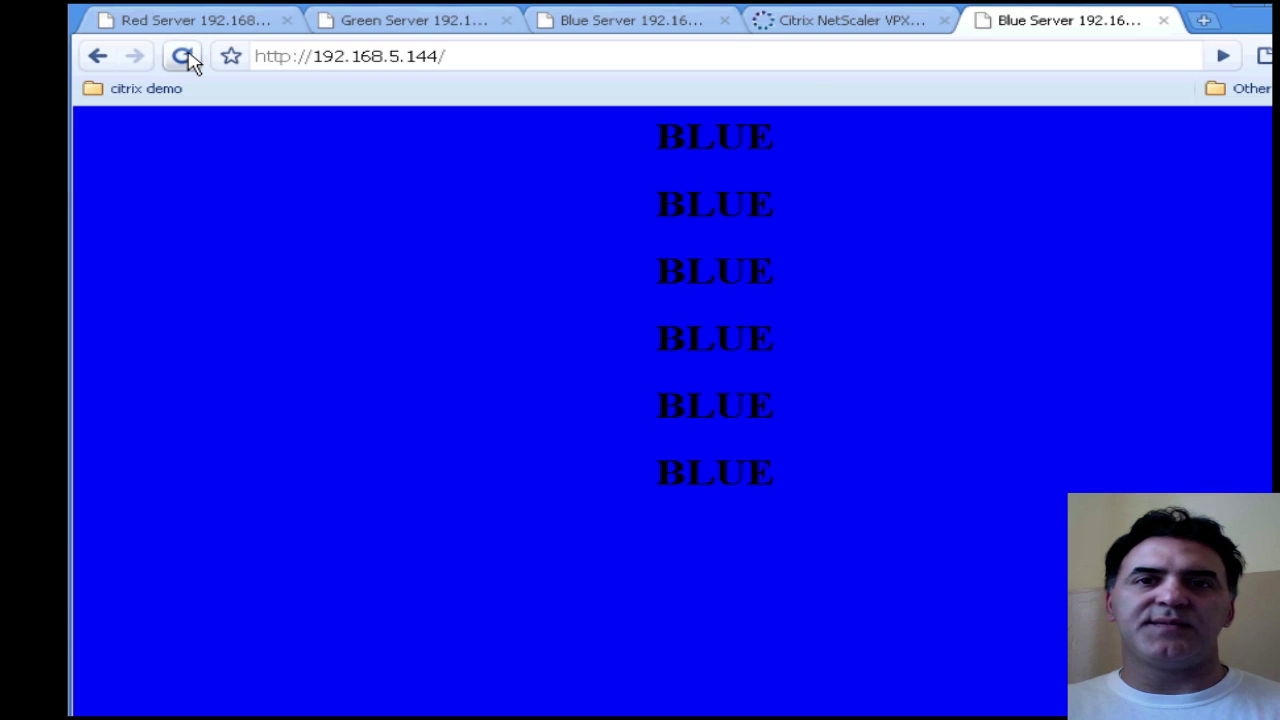
pyautogui.click(183, 57)
pyautogui.click(183, 57)
pyautogui.click(191, 58)
pyautogui.click(183, 57)
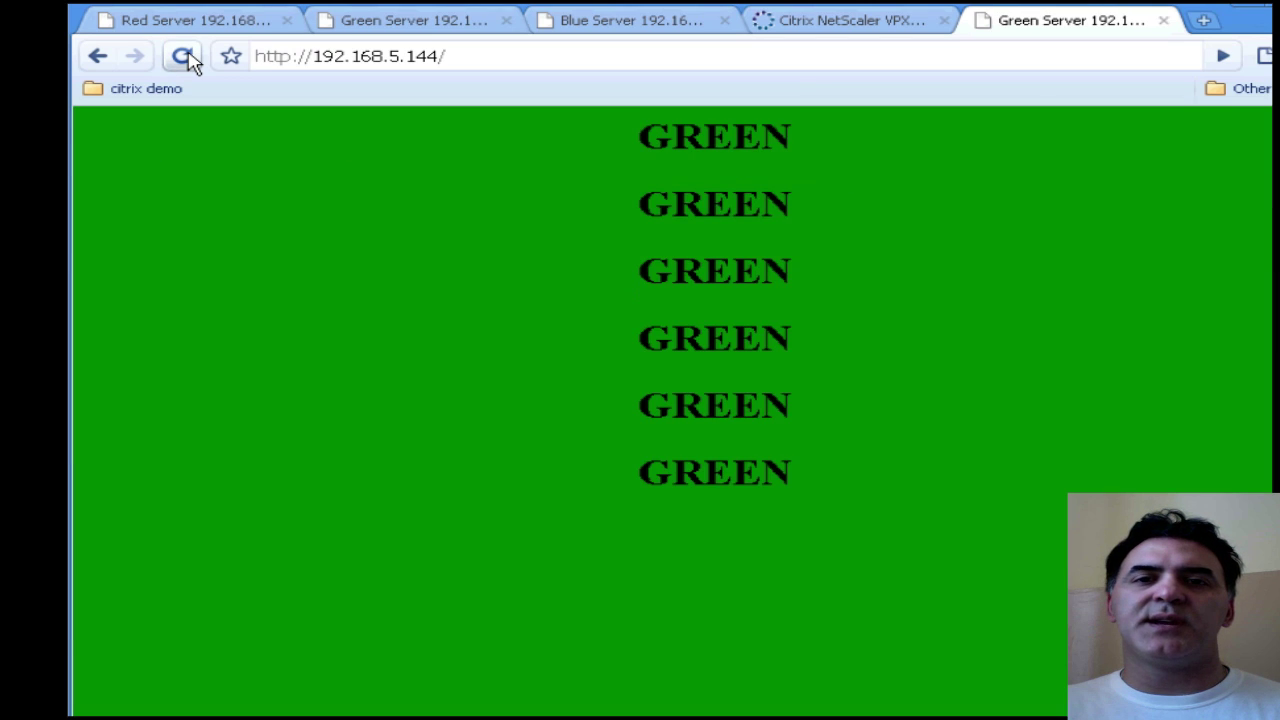
pyautogui.click(191, 56)
pyautogui.click(191, 58)
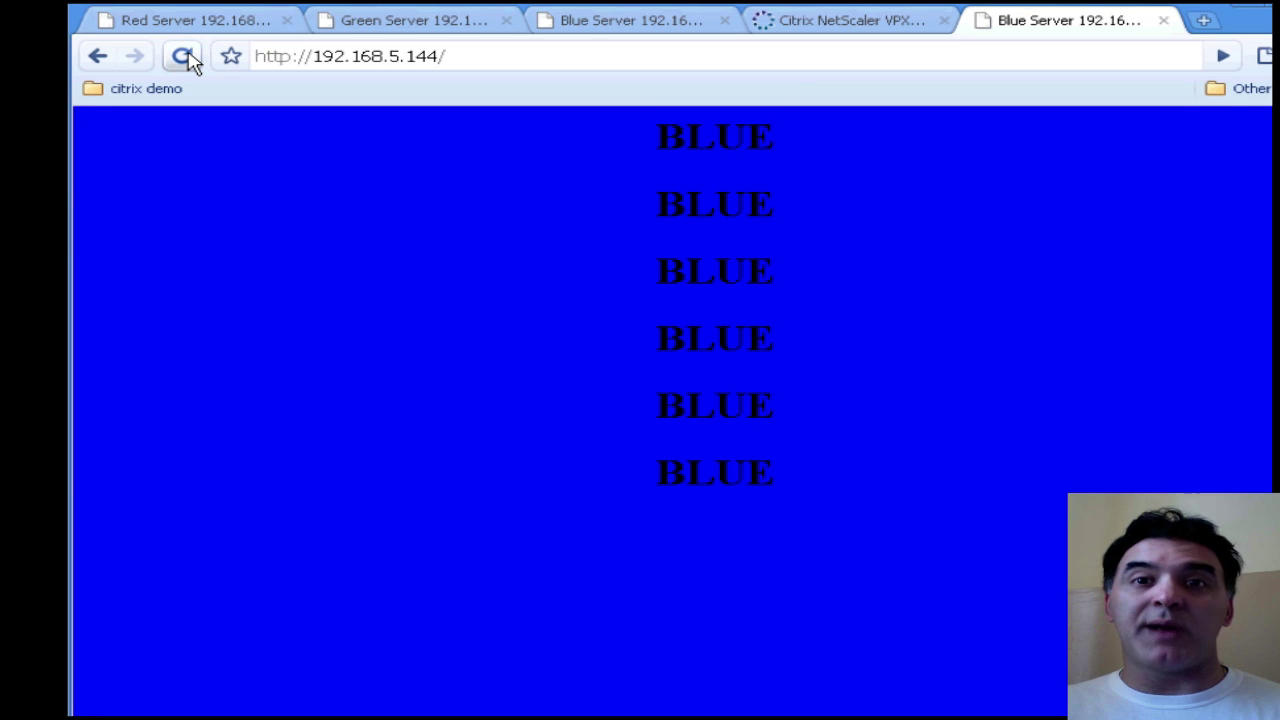
pyautogui.click(183, 57)
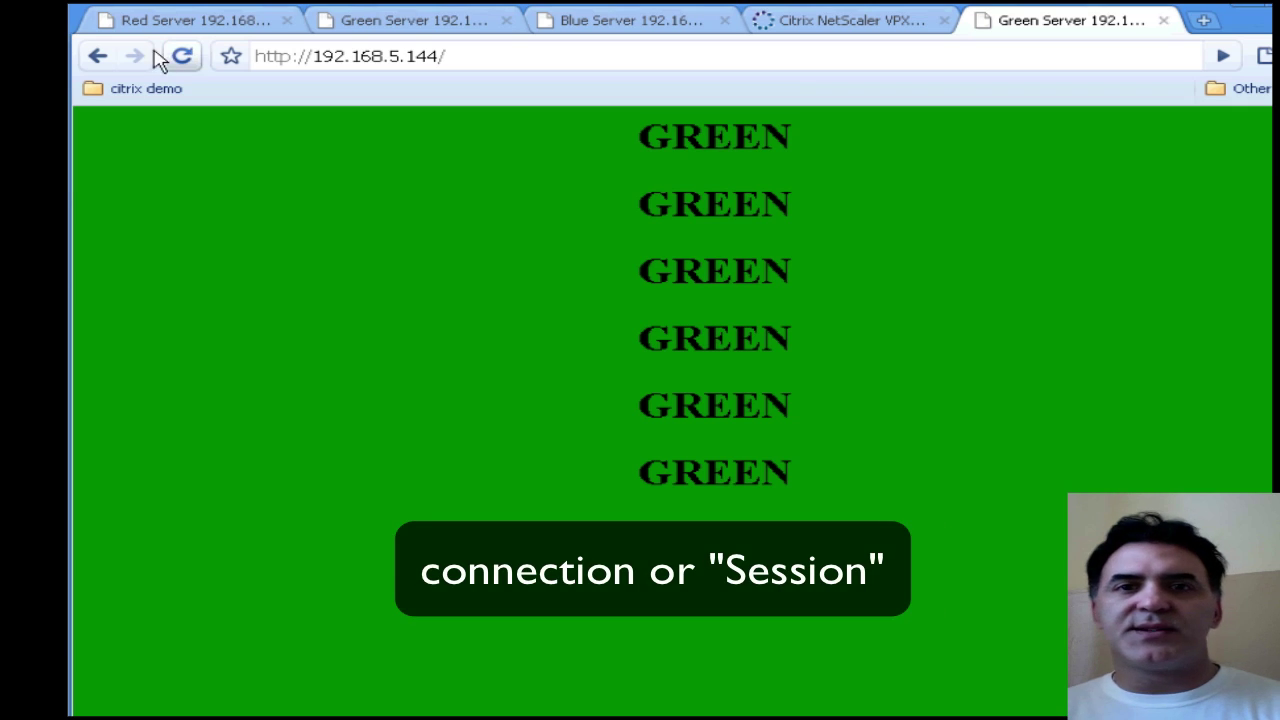
# Step: On vip_loadbalance's Method and Persistence settings, change the method from Least Connection to Round Robin
pyautogui.click(815, 25)
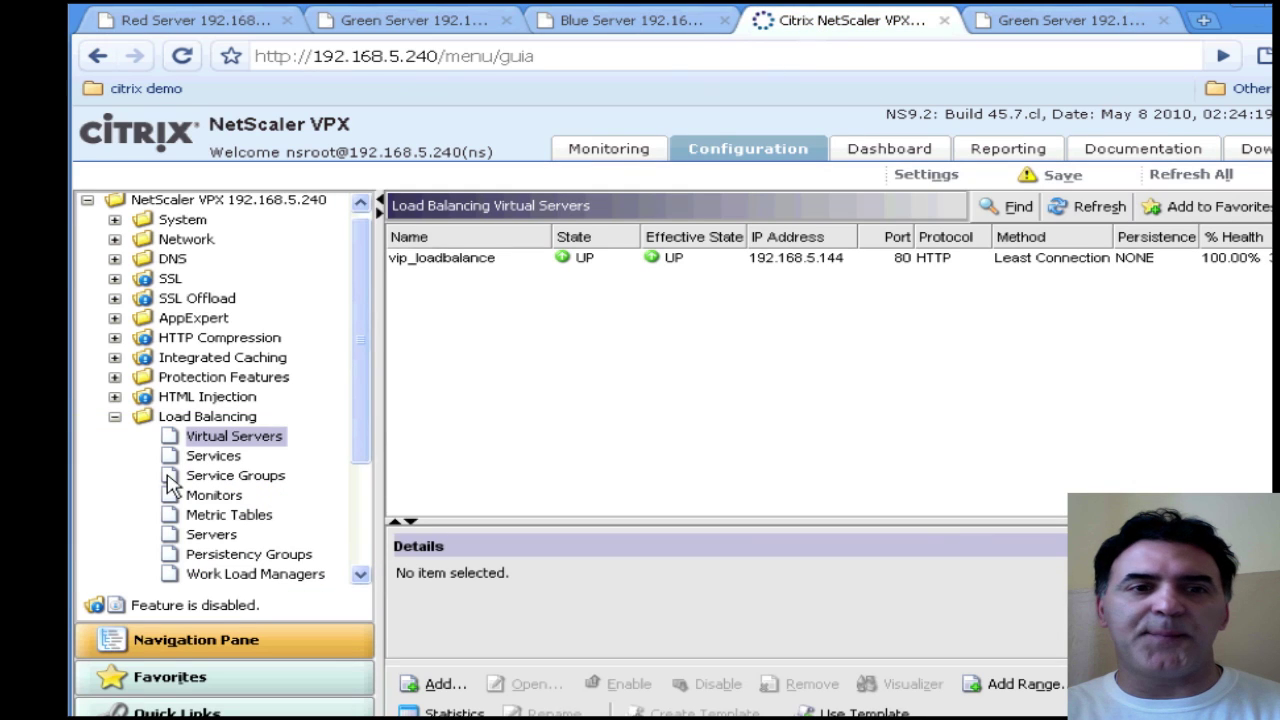
pyautogui.click(460, 262)
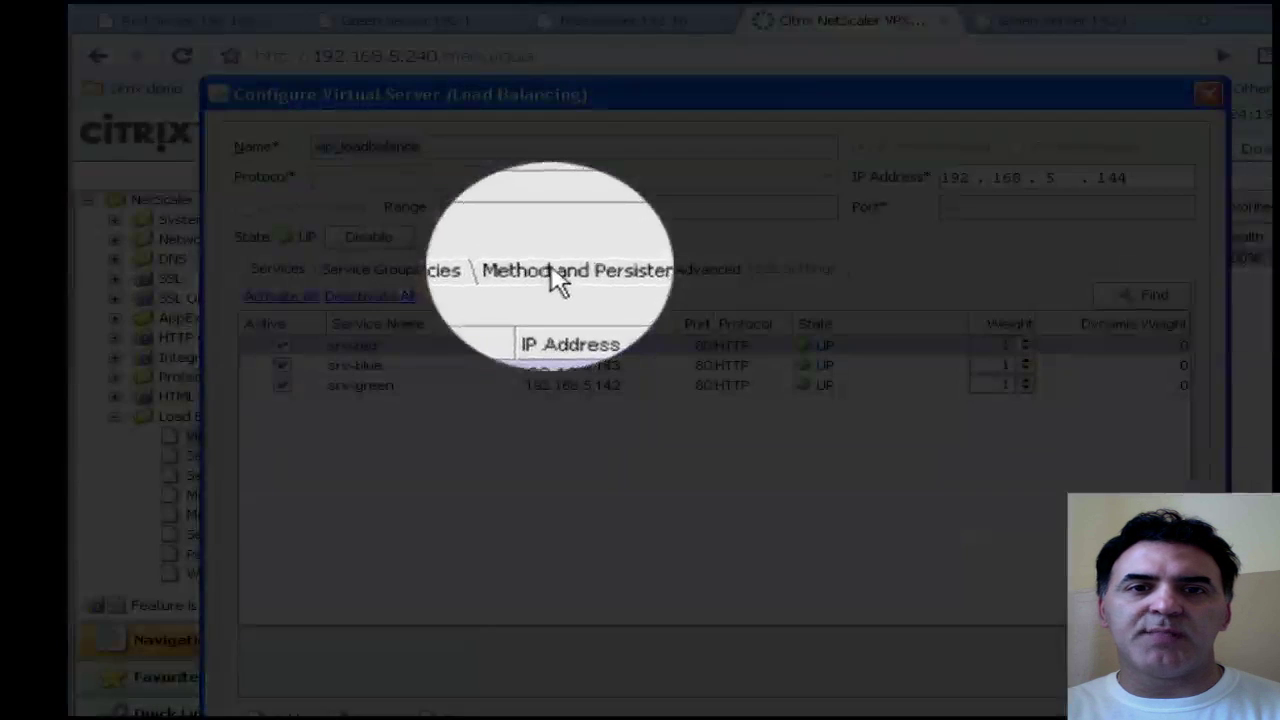
pyautogui.click(585, 280)
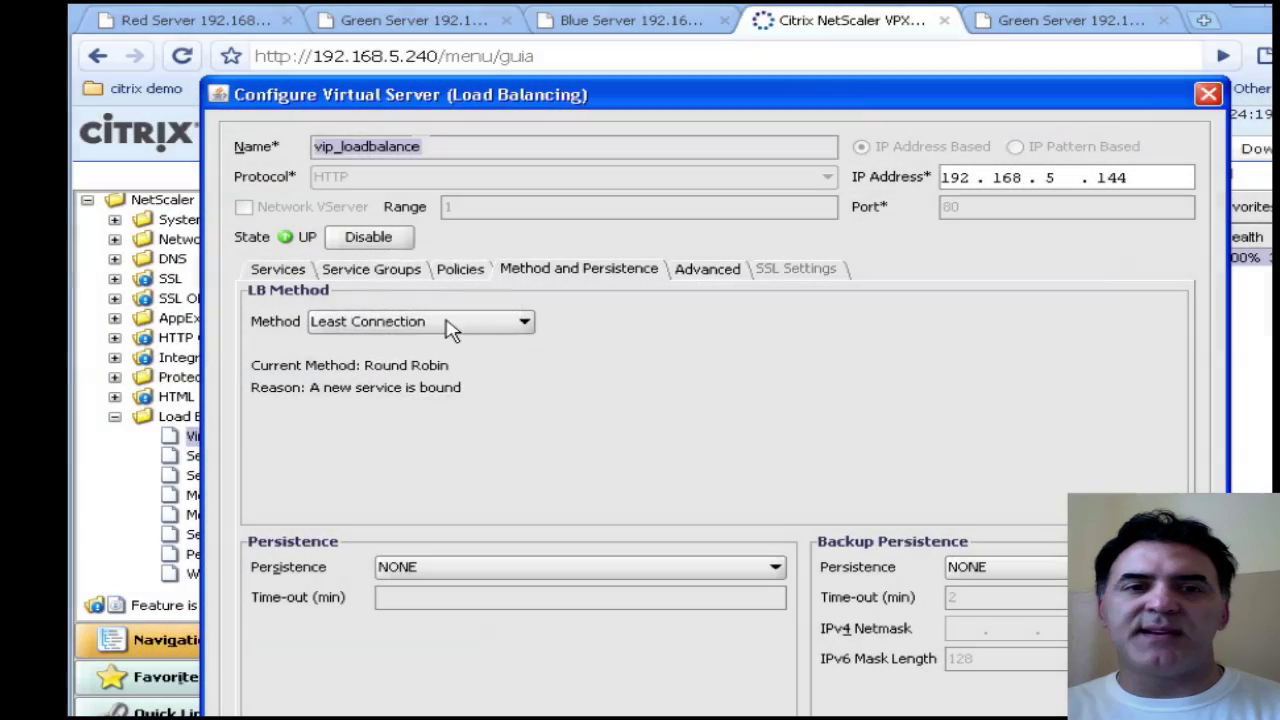
pyautogui.click(486, 328)
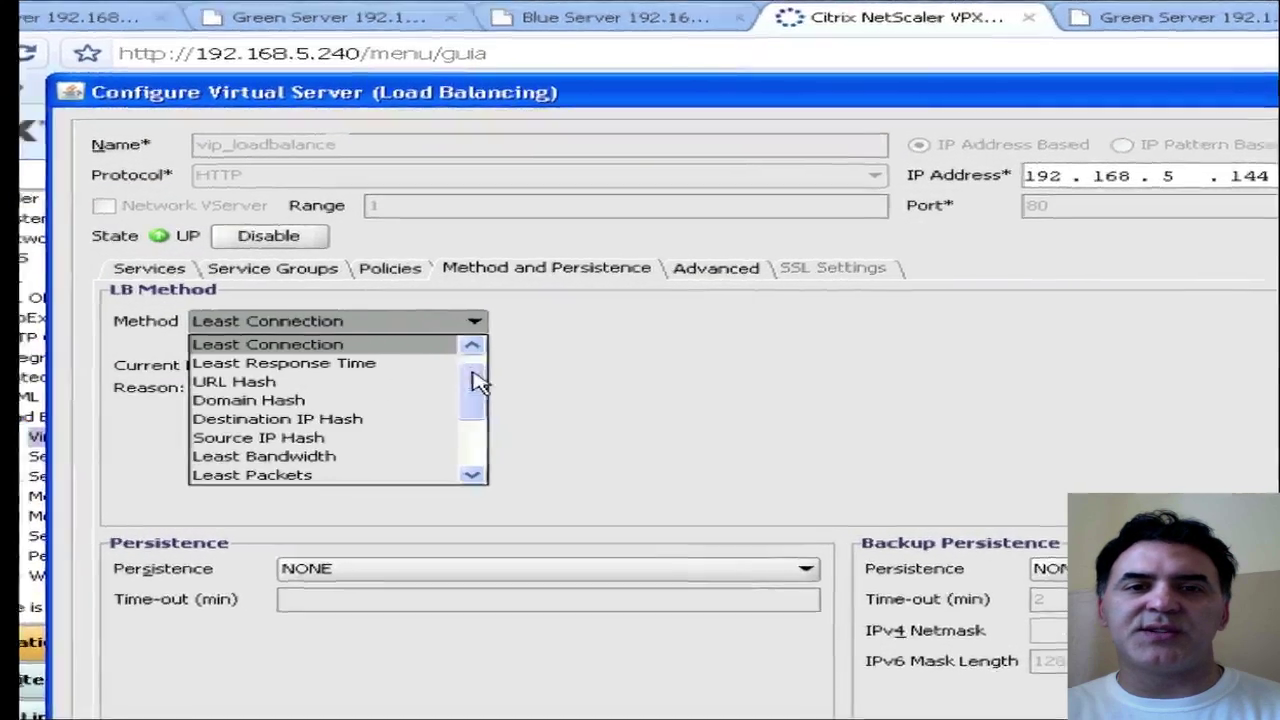
pyautogui.click(527, 380)
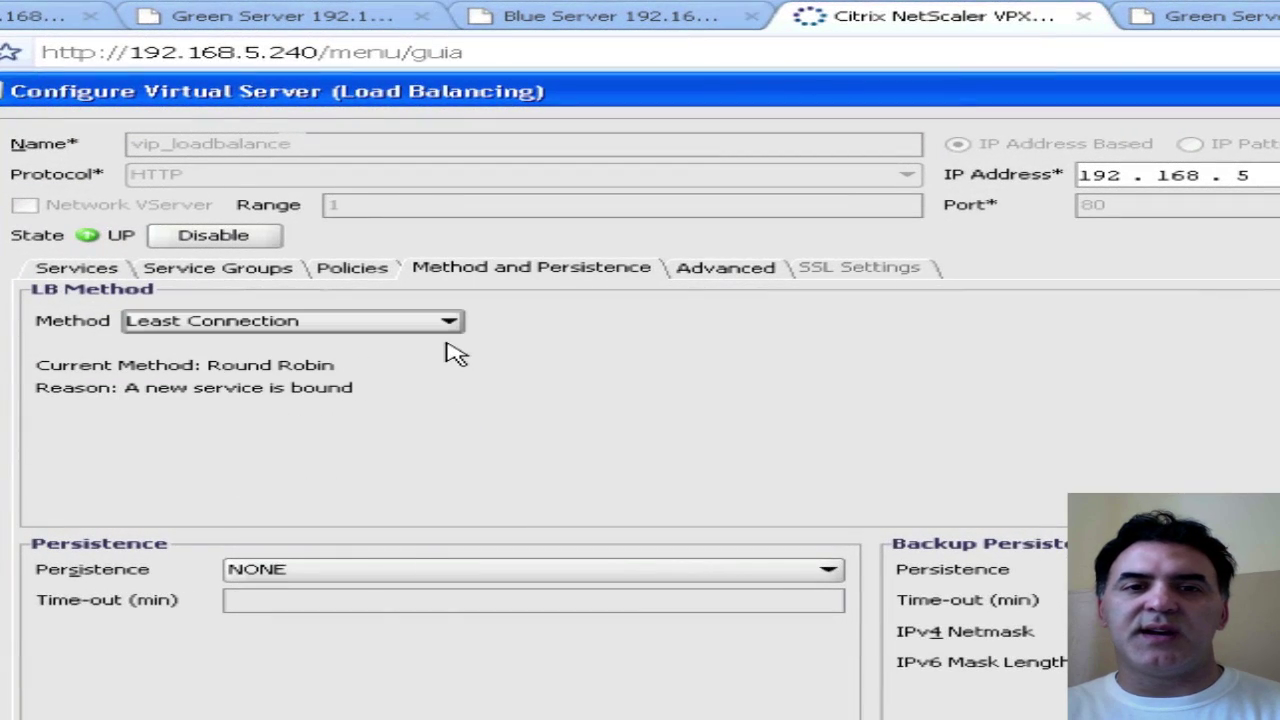
pyautogui.click(449, 324)
pyautogui.click(452, 352)
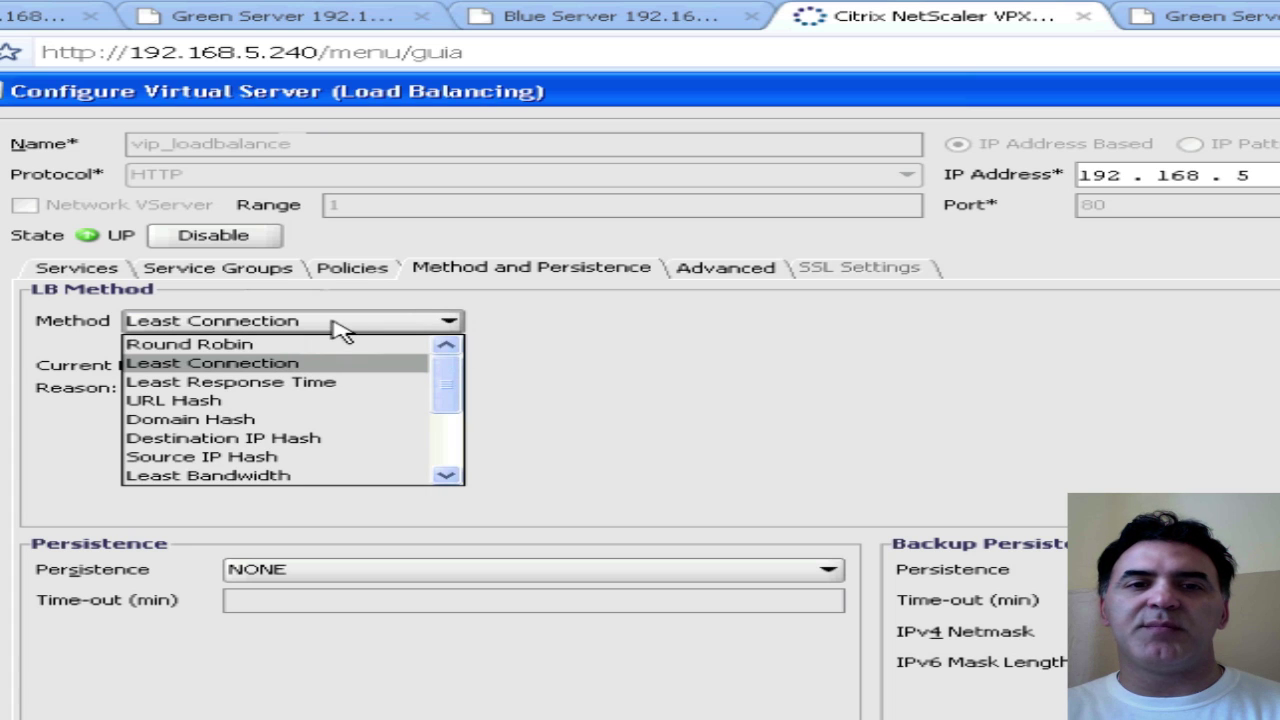
pyautogui.click(572, 350)
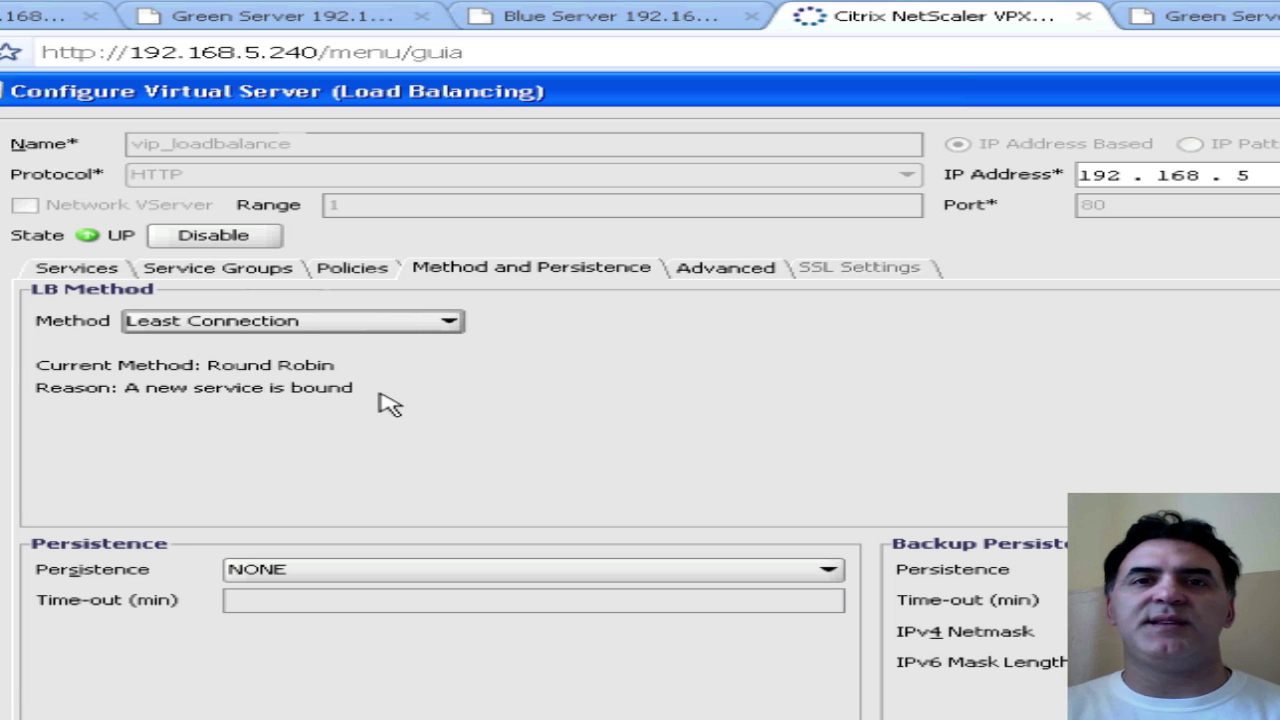
pyautogui.click(336, 325)
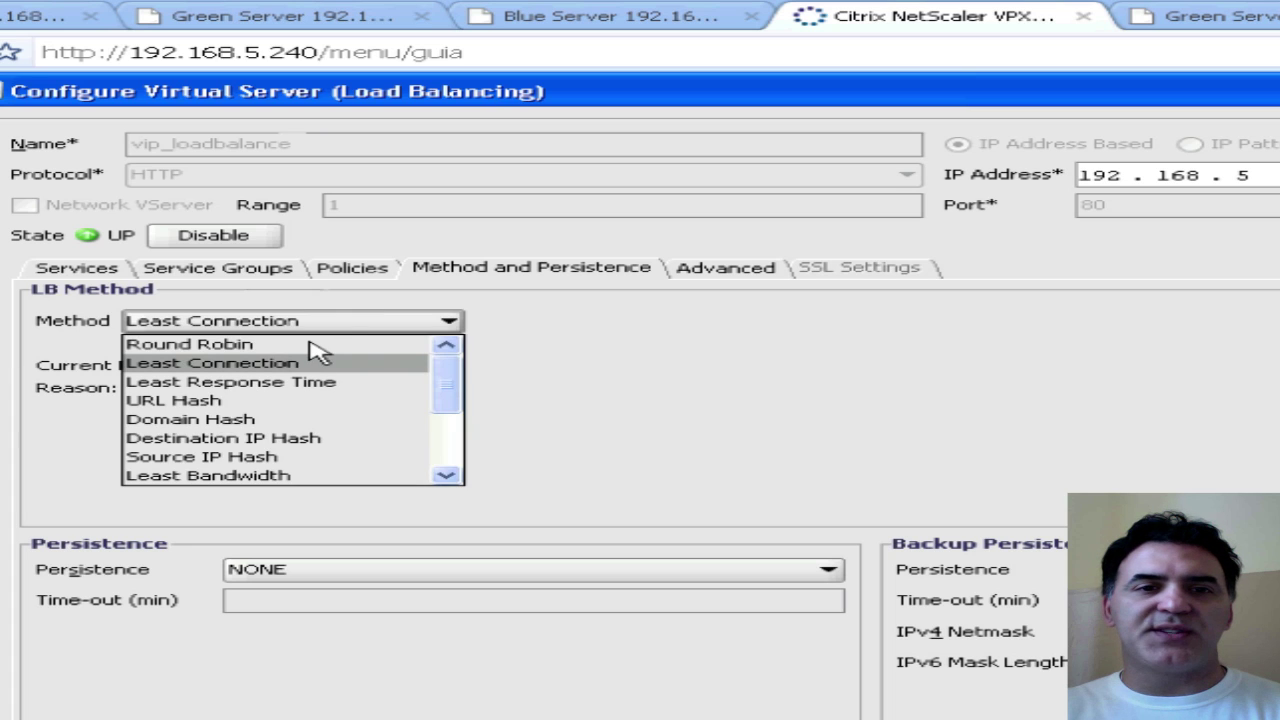
pyautogui.click(225, 345)
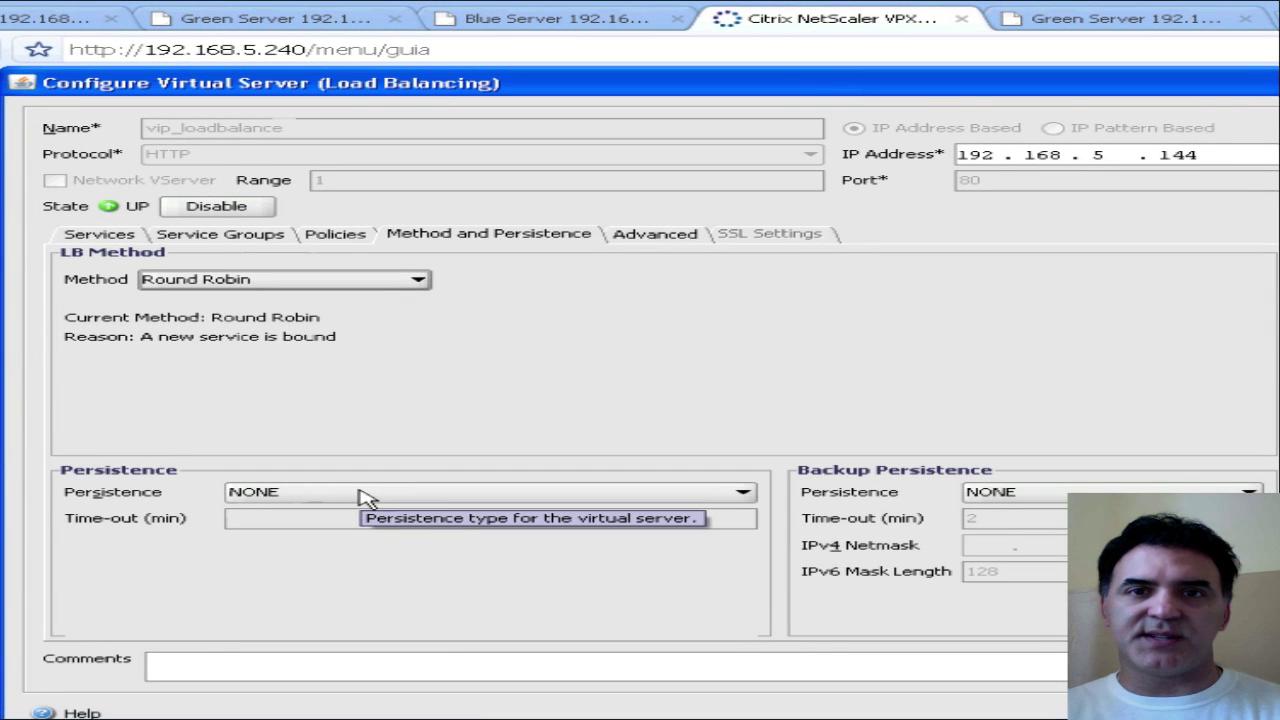
# Step: Choose COOKIEINSERT persistence, edit its time-out value, and set SOURCEIP as backup persistence
pyautogui.click(366, 498)
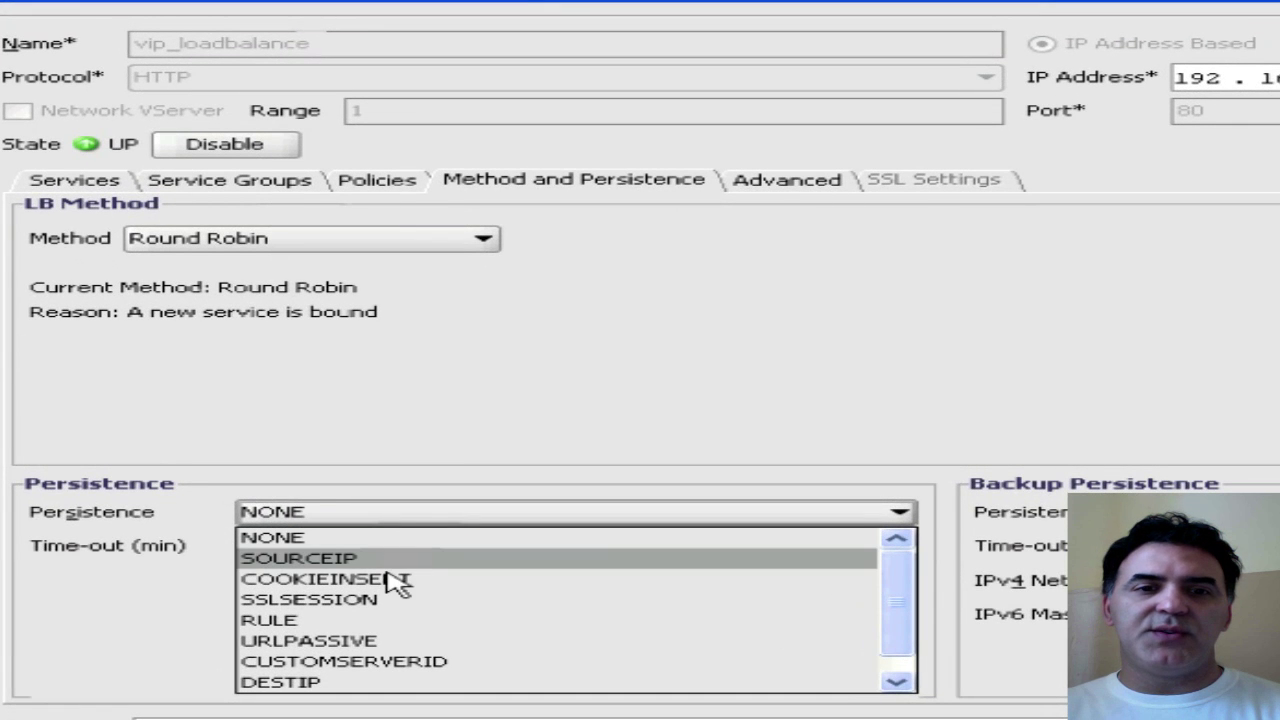
pyautogui.click(390, 583)
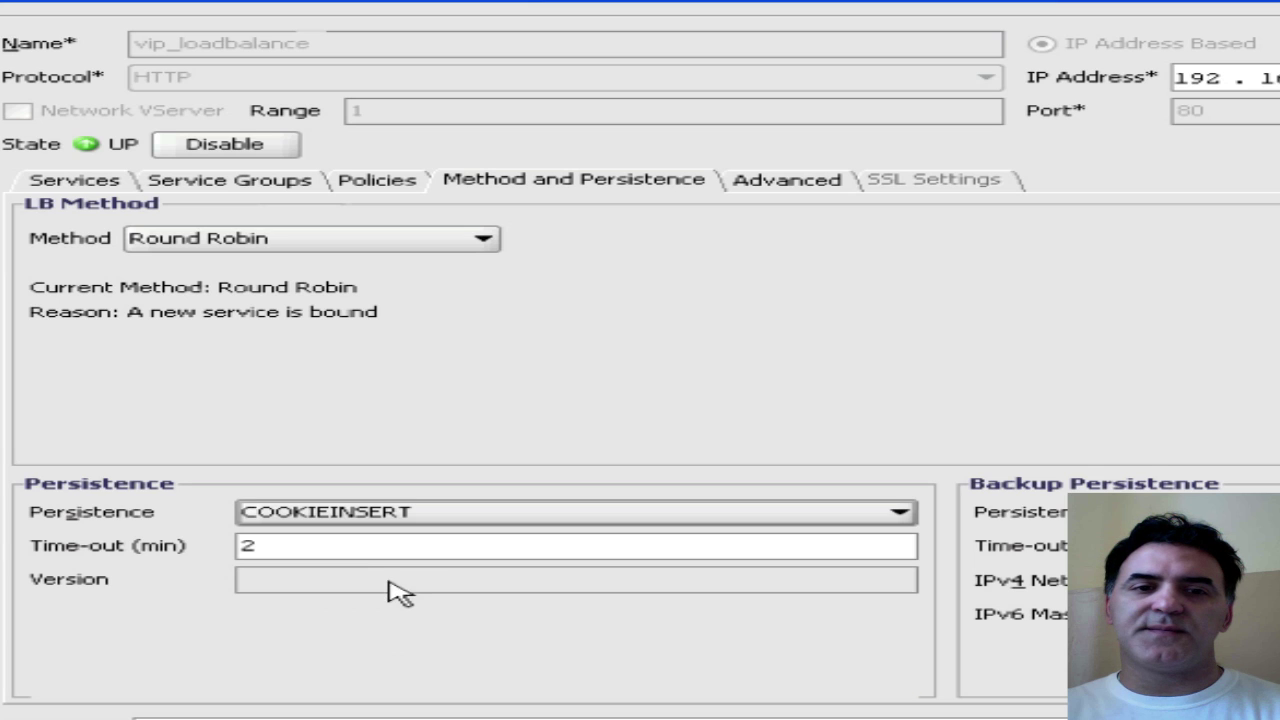
pyautogui.click(305, 544)
pyautogui.press('BackSpace')
pyautogui.write('0')
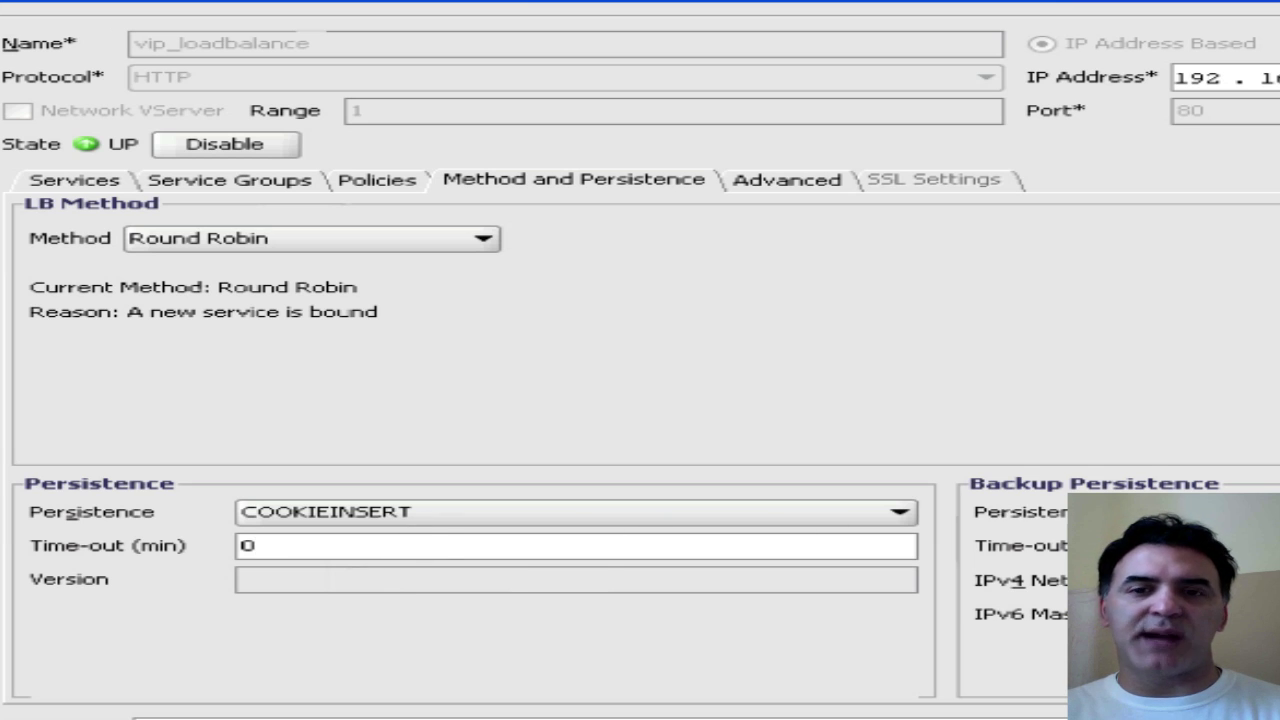
pyautogui.click(1279, 512)
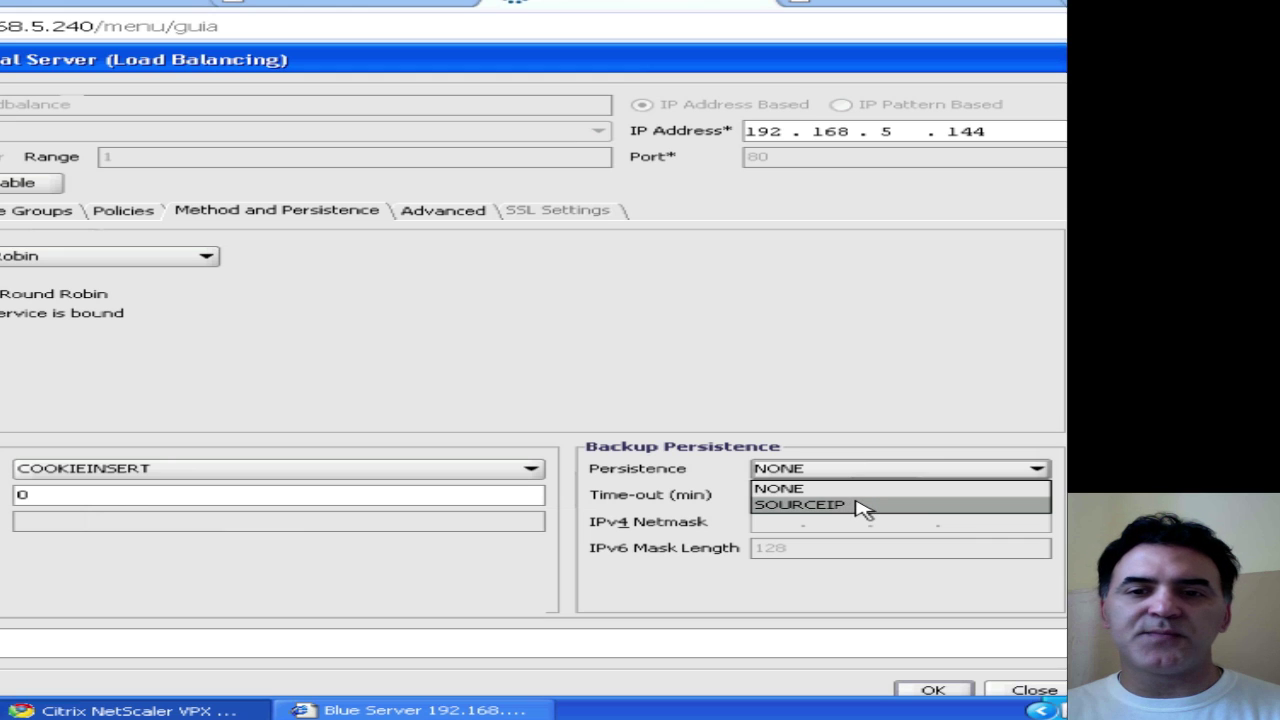
pyautogui.click(860, 505)
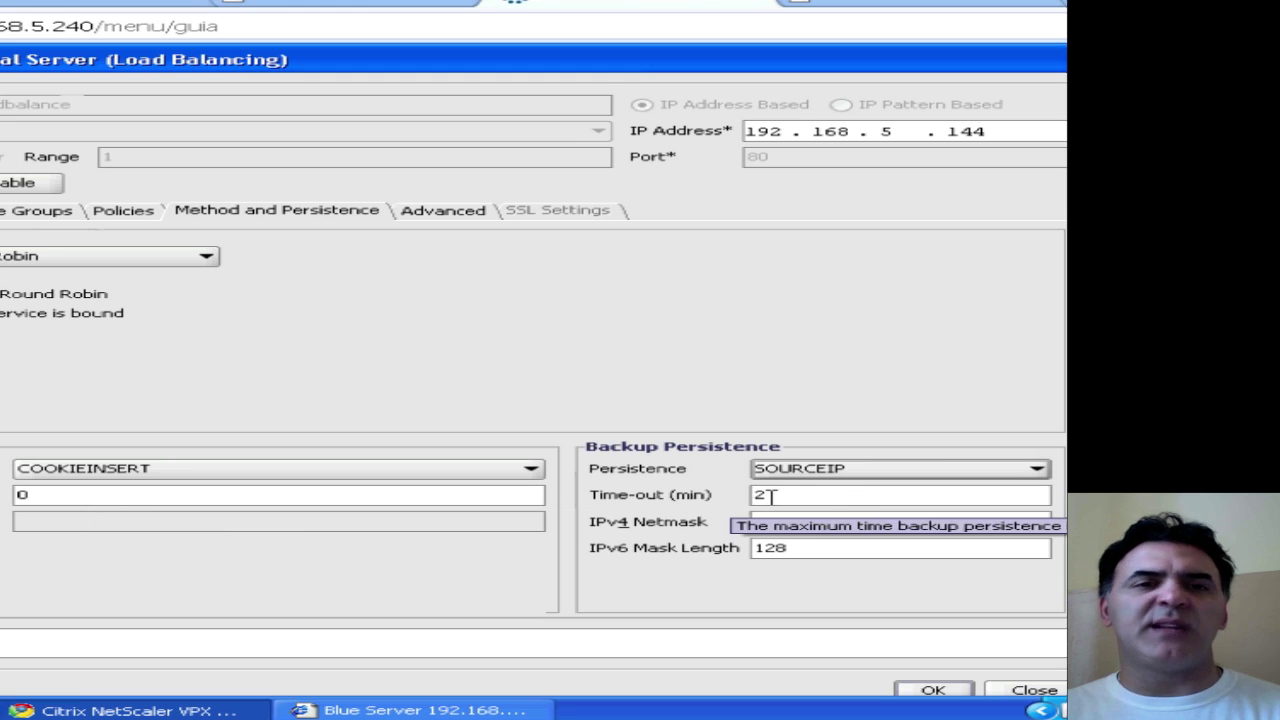
# Step: Save the vip_loadbalance changes and reload 192.168.5.144 repeatedly to confirm it sticks to RED
pyautogui.click(935, 691)
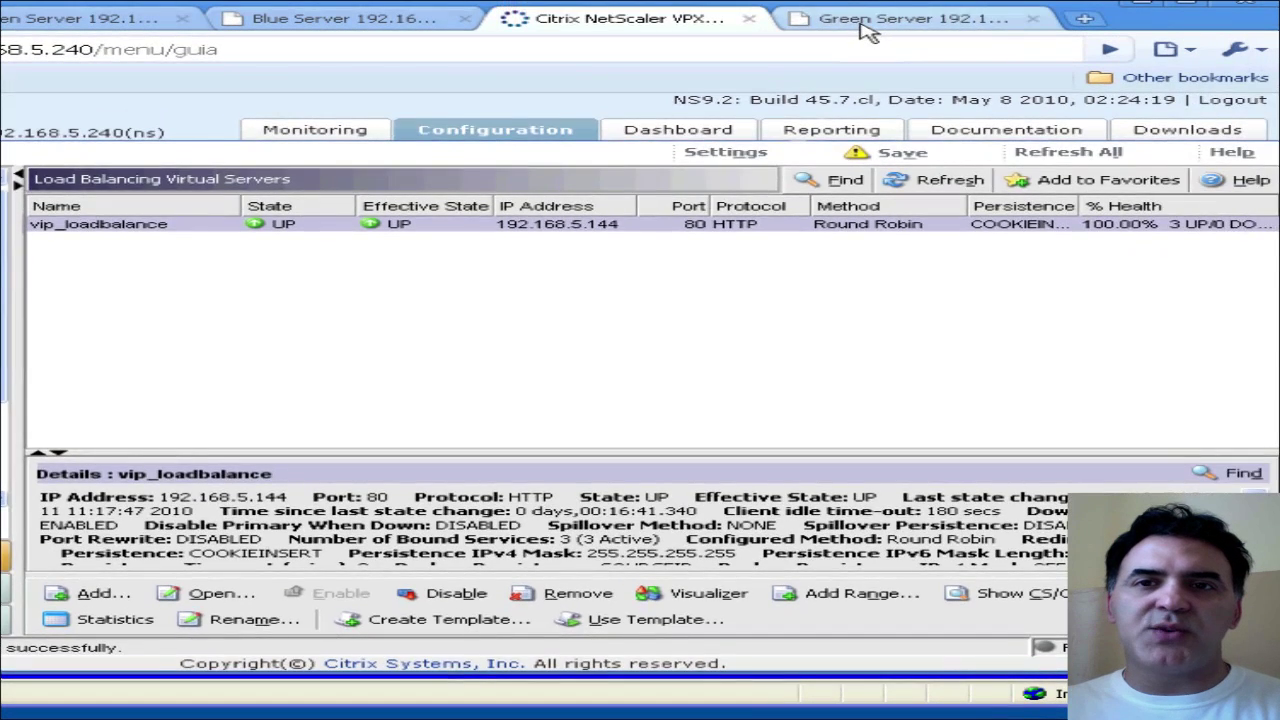
pyautogui.click(866, 8)
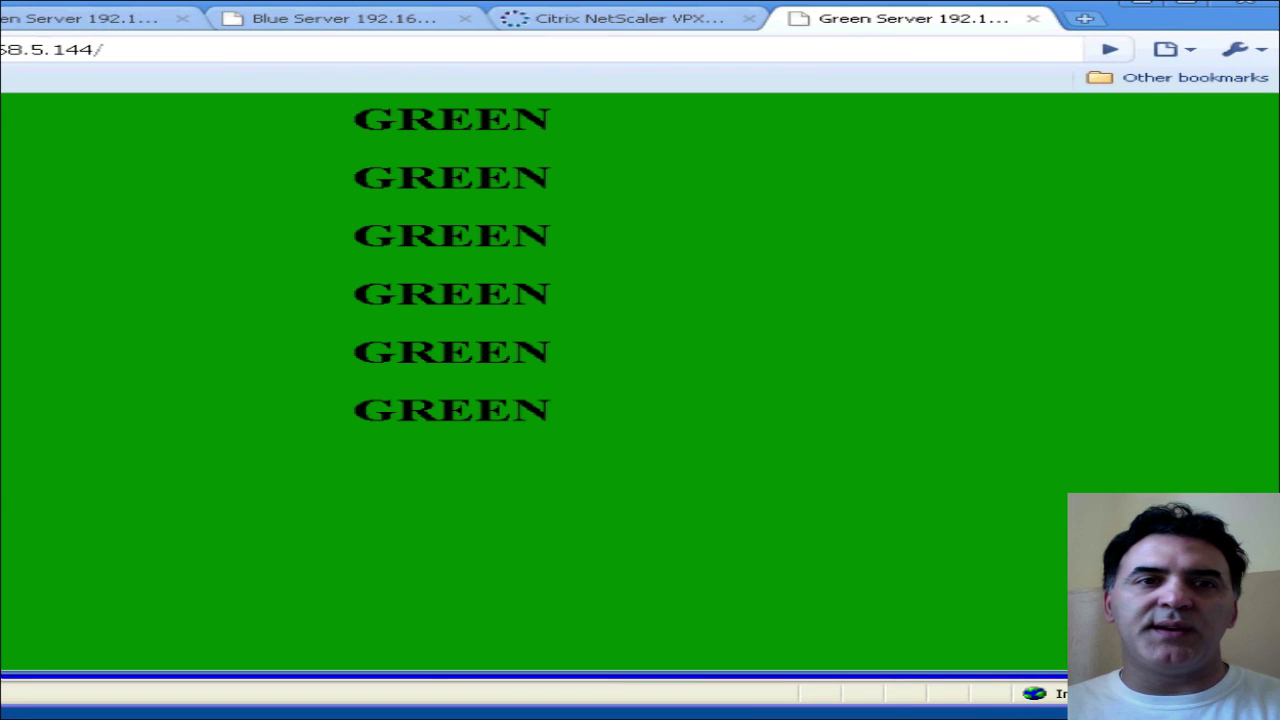
pyautogui.click(90, 66)
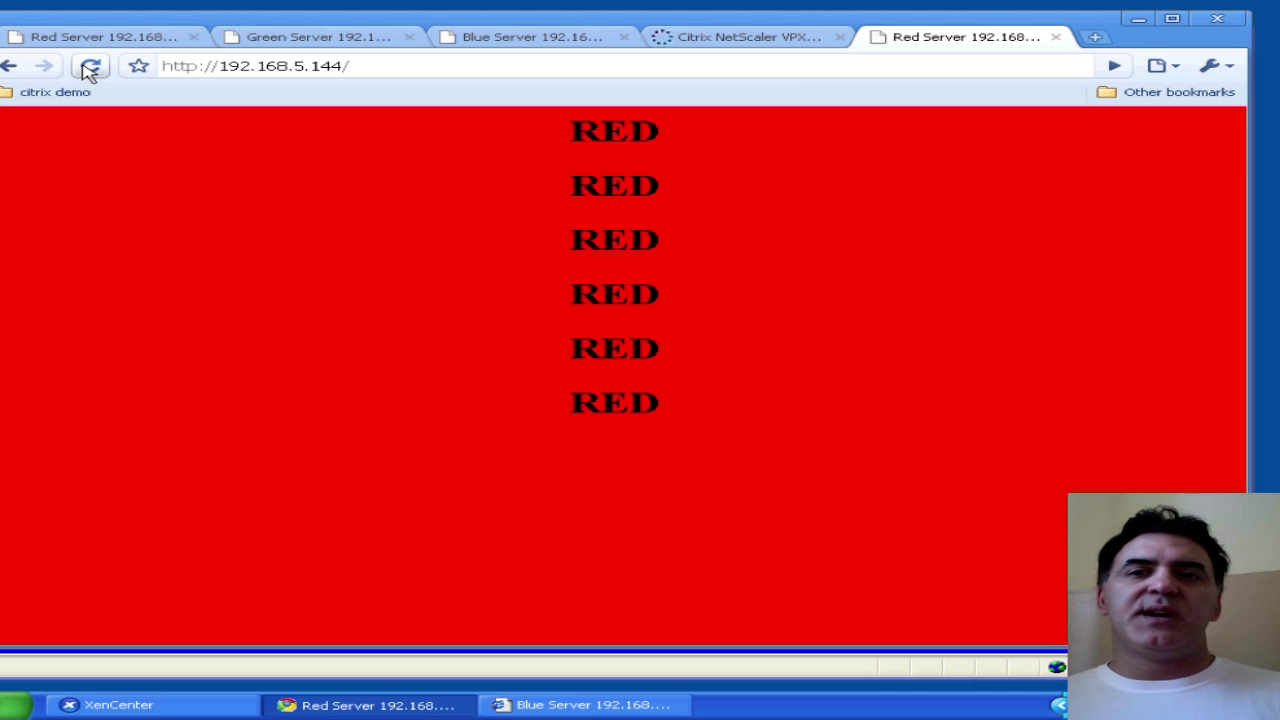
pyautogui.click(90, 68)
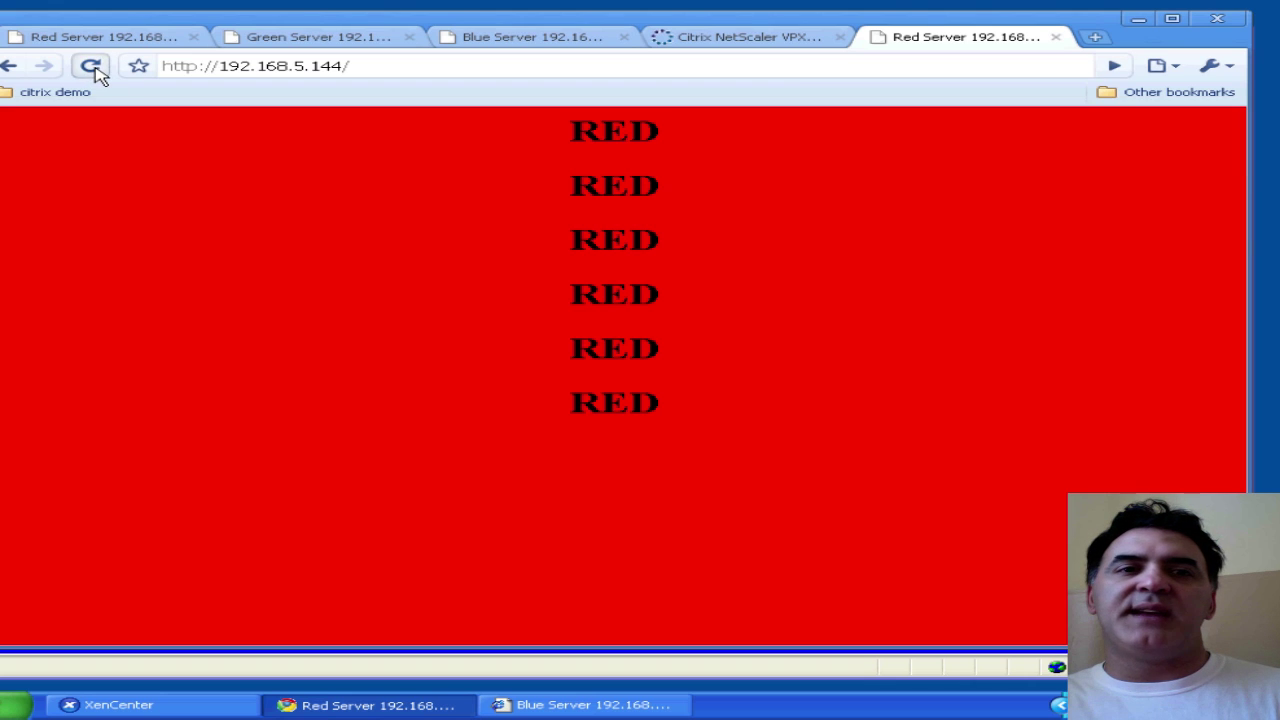
pyautogui.click(90, 66)
pyautogui.click(90, 66)
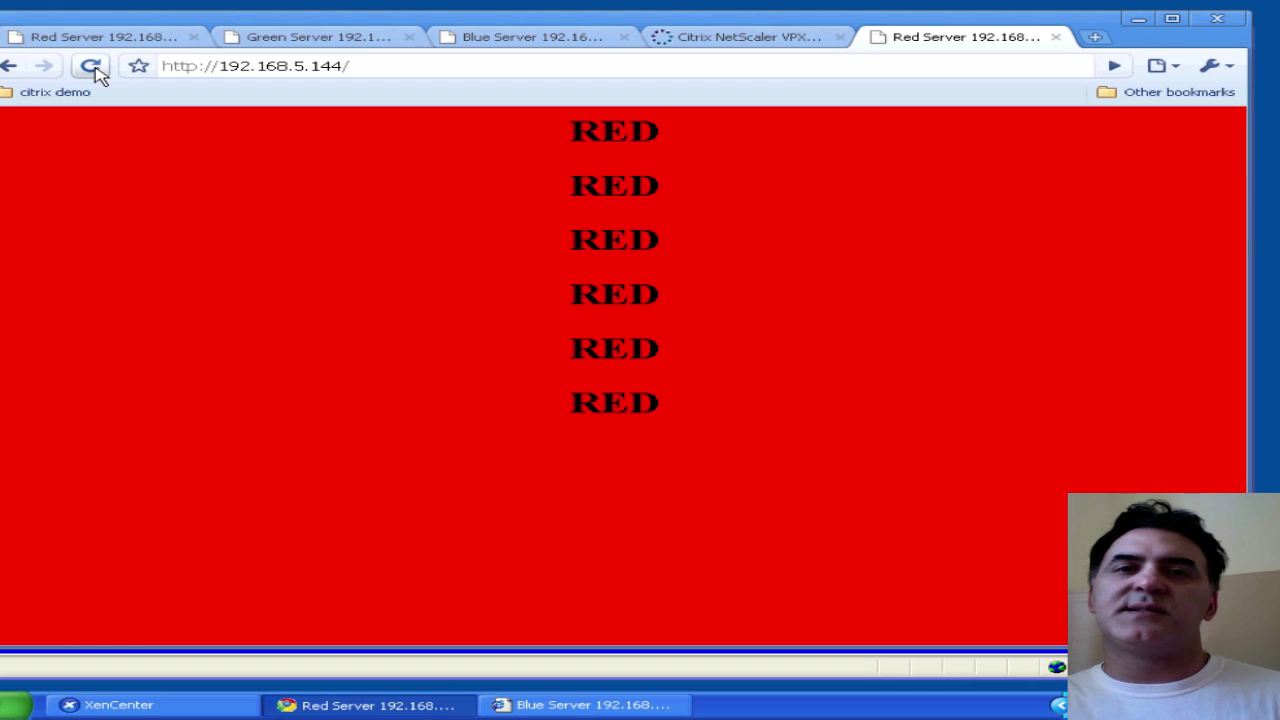
pyautogui.click(90, 67)
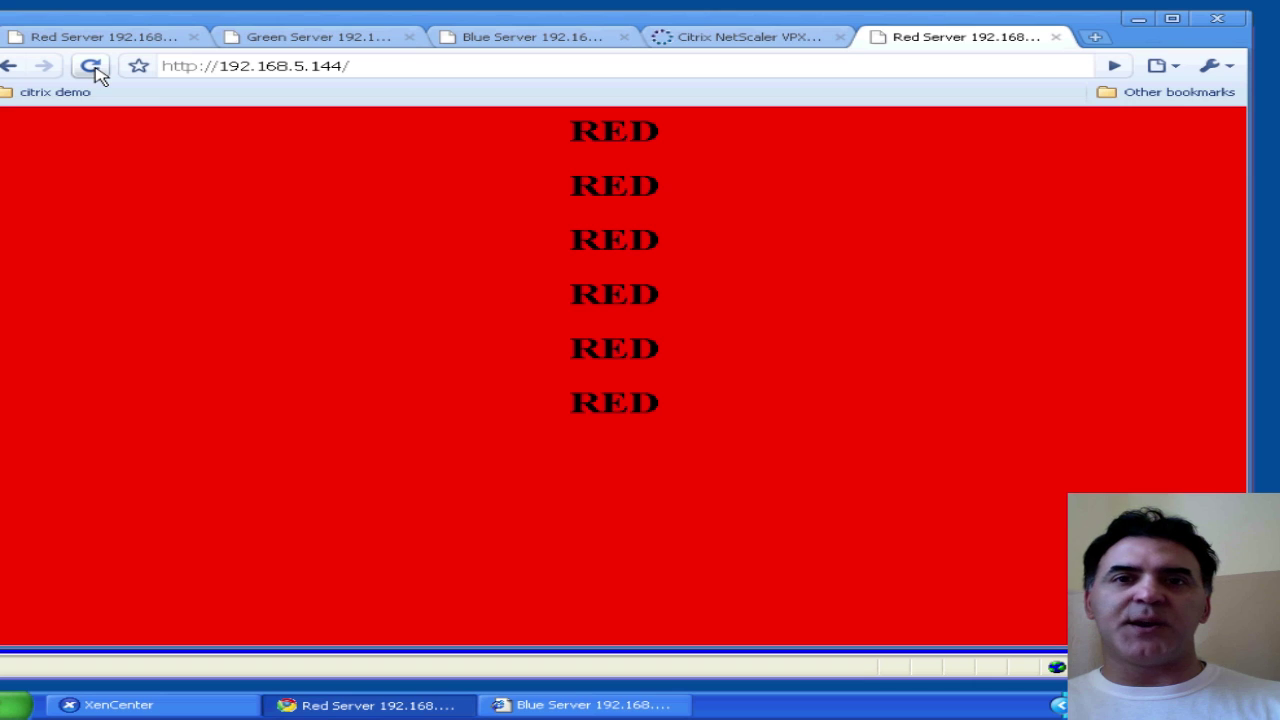
pyautogui.click(711, 40)
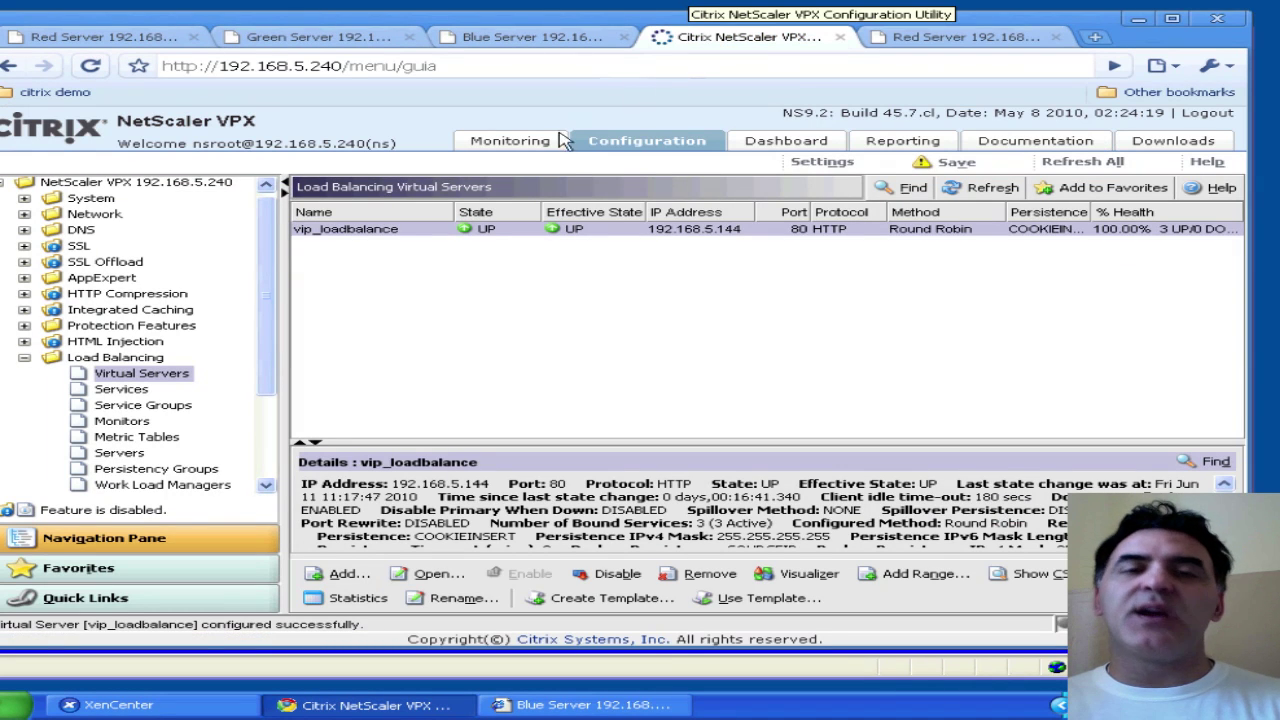
# Step: Disable the srv-red service, confirming the wait-time prompt, so it shows OUT OF SERVICE
pyautogui.click(121, 392)
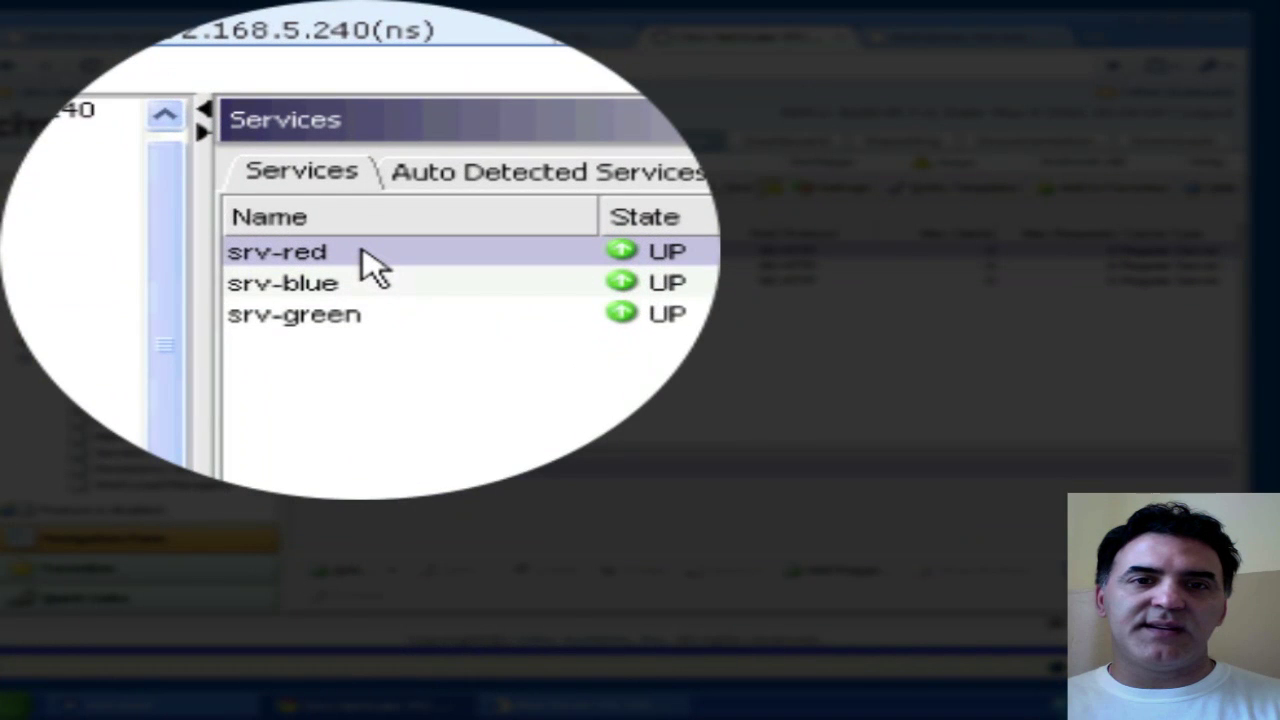
pyautogui.rightClick(360, 251)
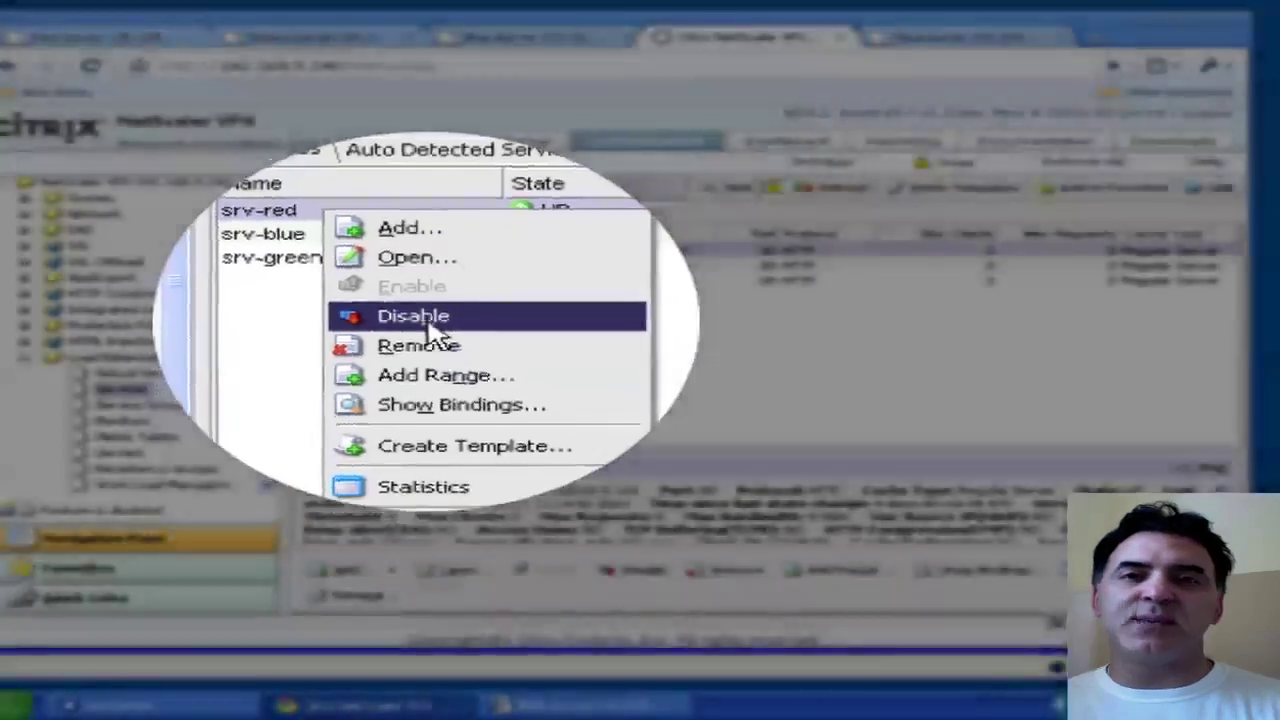
pyautogui.click(429, 320)
pyautogui.click(545, 432)
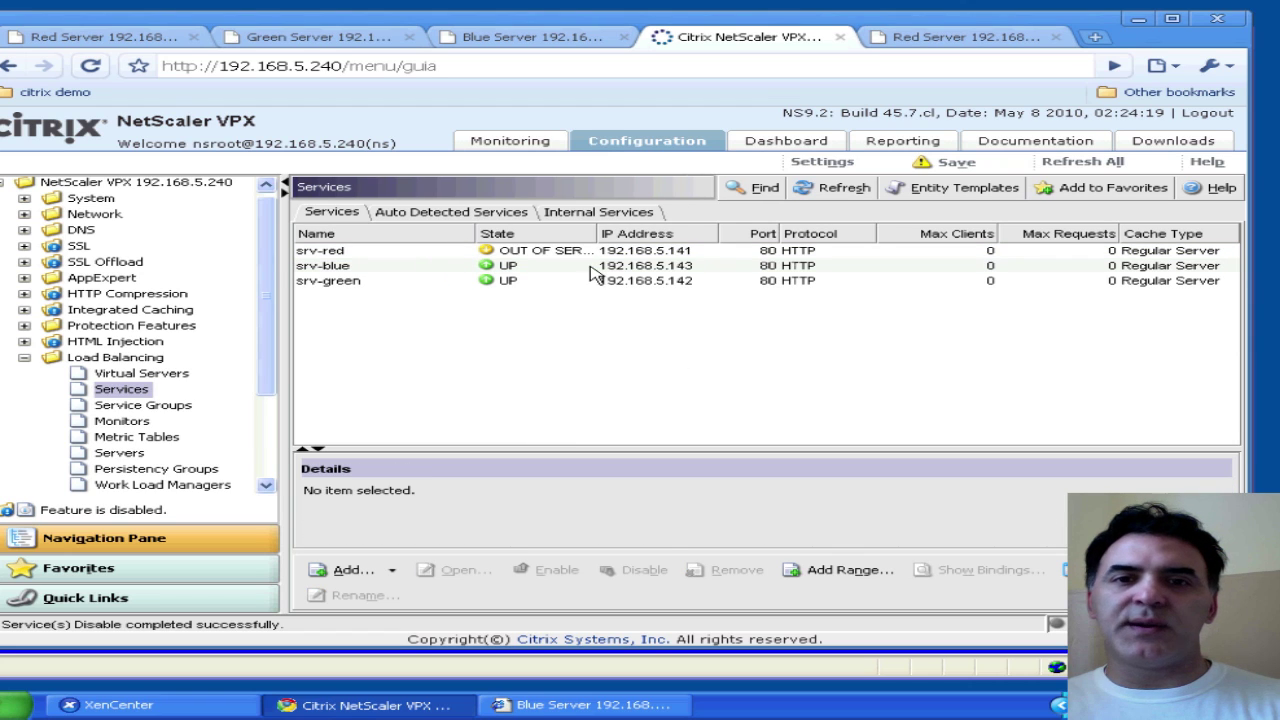
pyautogui.click(166, 380)
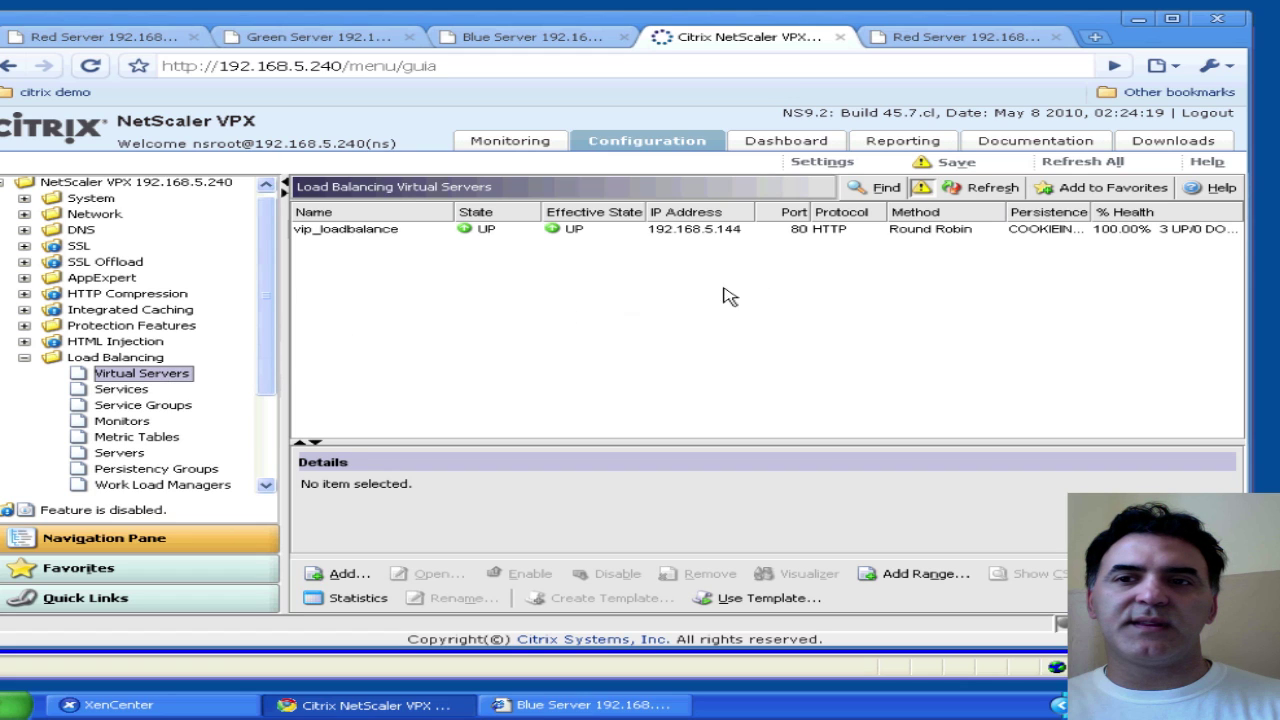
# Step: Reload the site repeatedly to confirm GREEN answers while srv-red is disabled
pyautogui.click(966, 37)
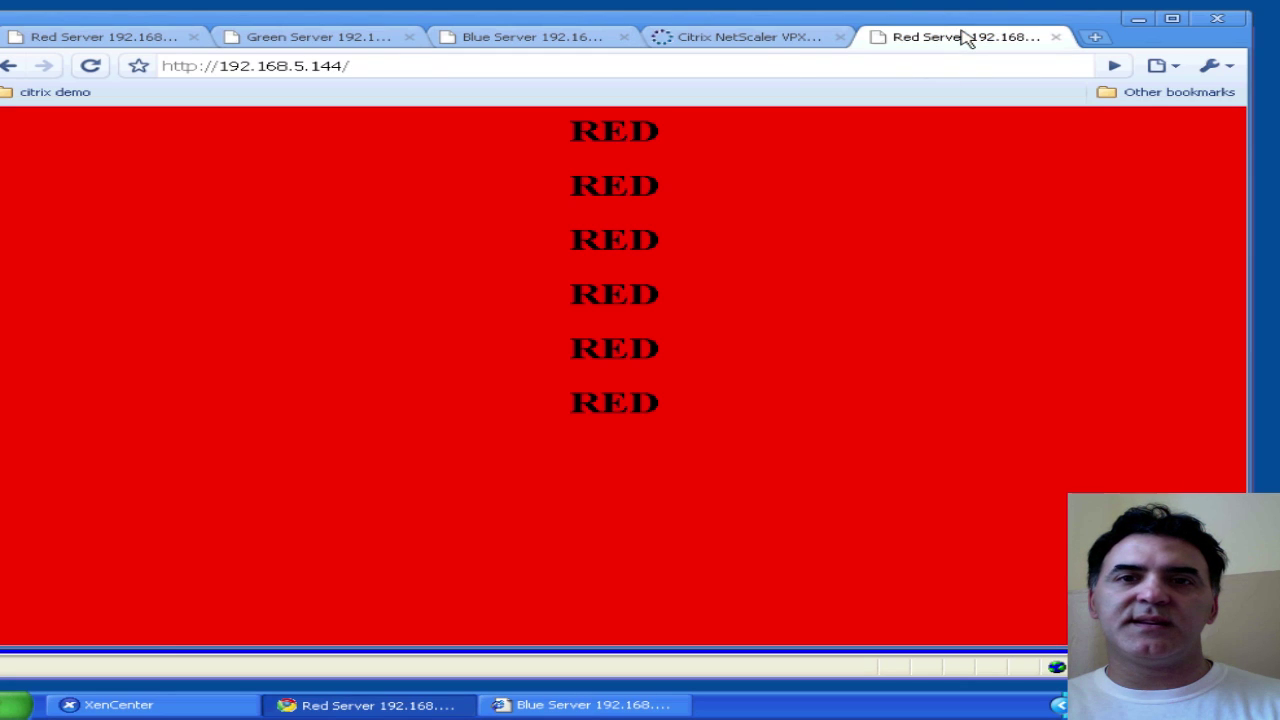
pyautogui.click(91, 67)
pyautogui.click(91, 67)
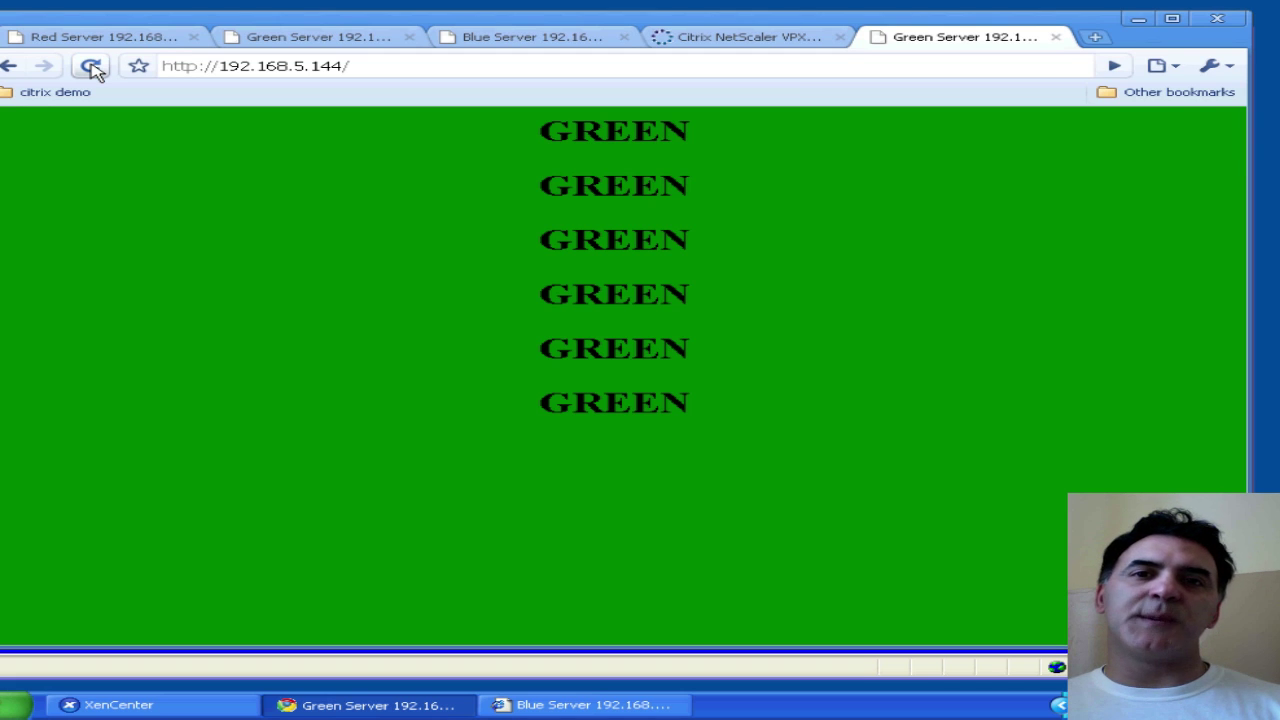
pyautogui.click(91, 67)
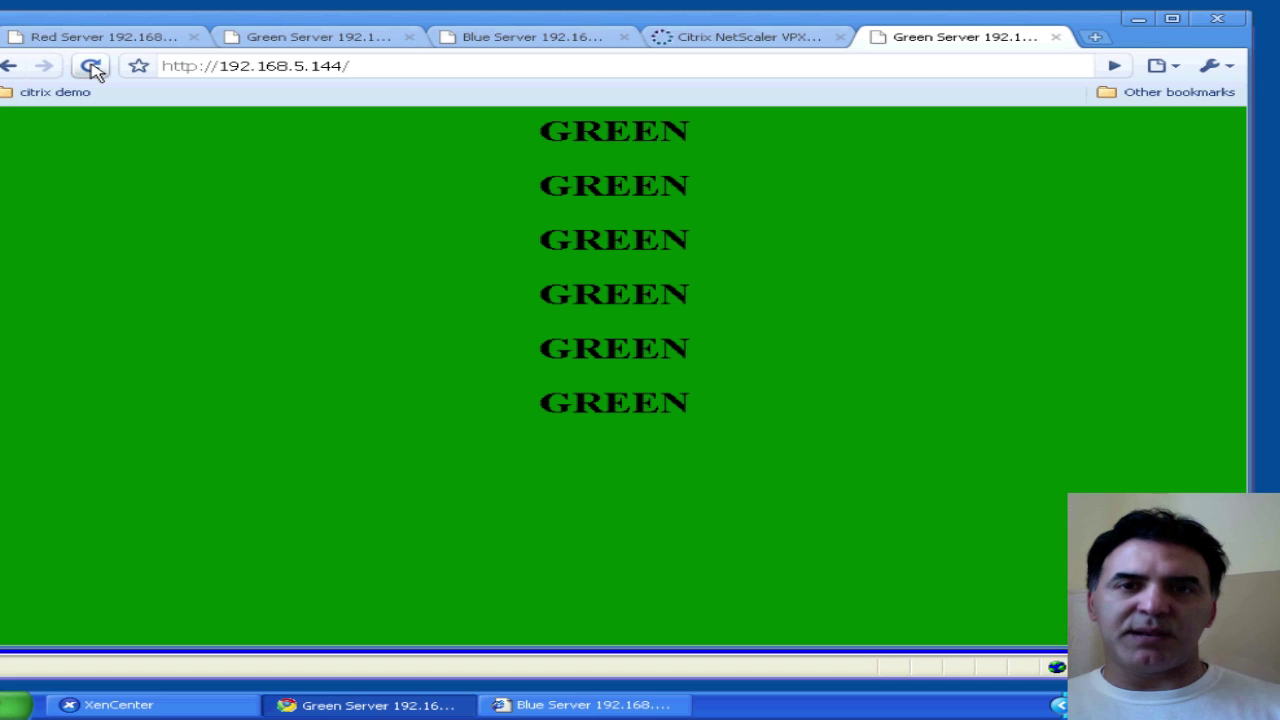
pyautogui.click(91, 67)
pyautogui.click(91, 67)
pyautogui.click(91, 67)
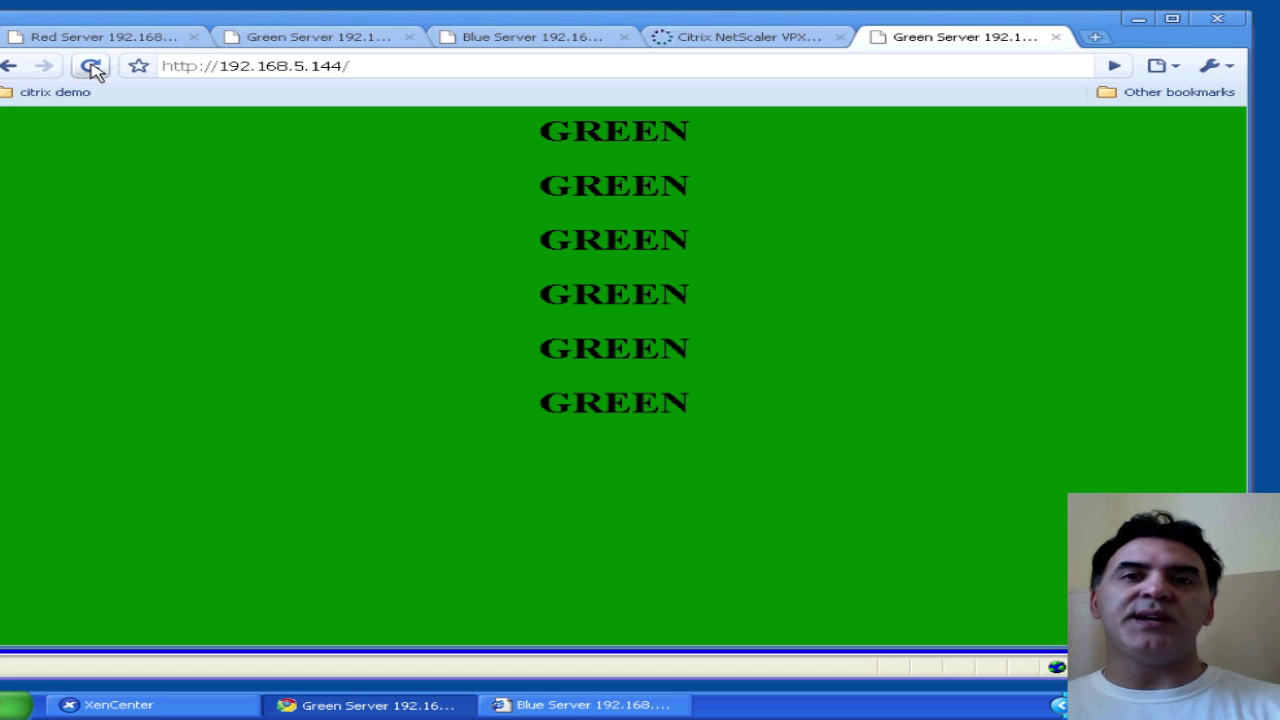
pyautogui.click(725, 38)
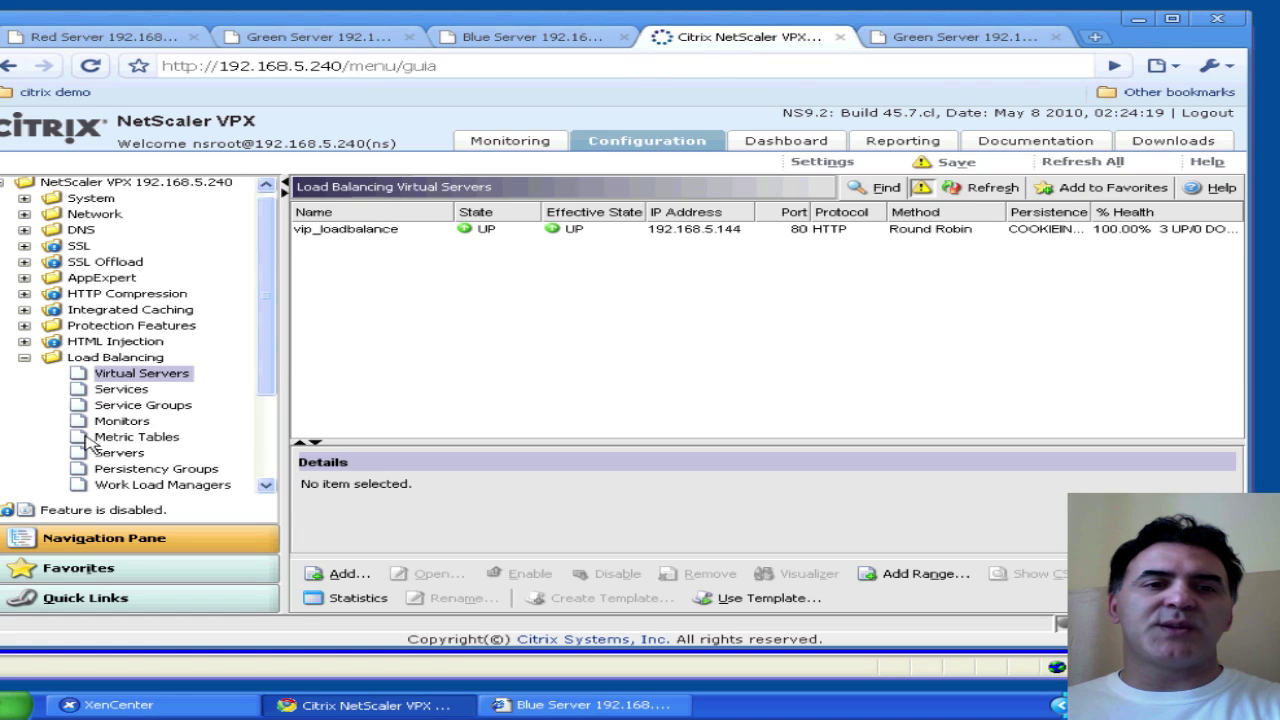
# Step: Re-enable srv-red in its service settings and save so it shows UP again
pyautogui.click(118, 390)
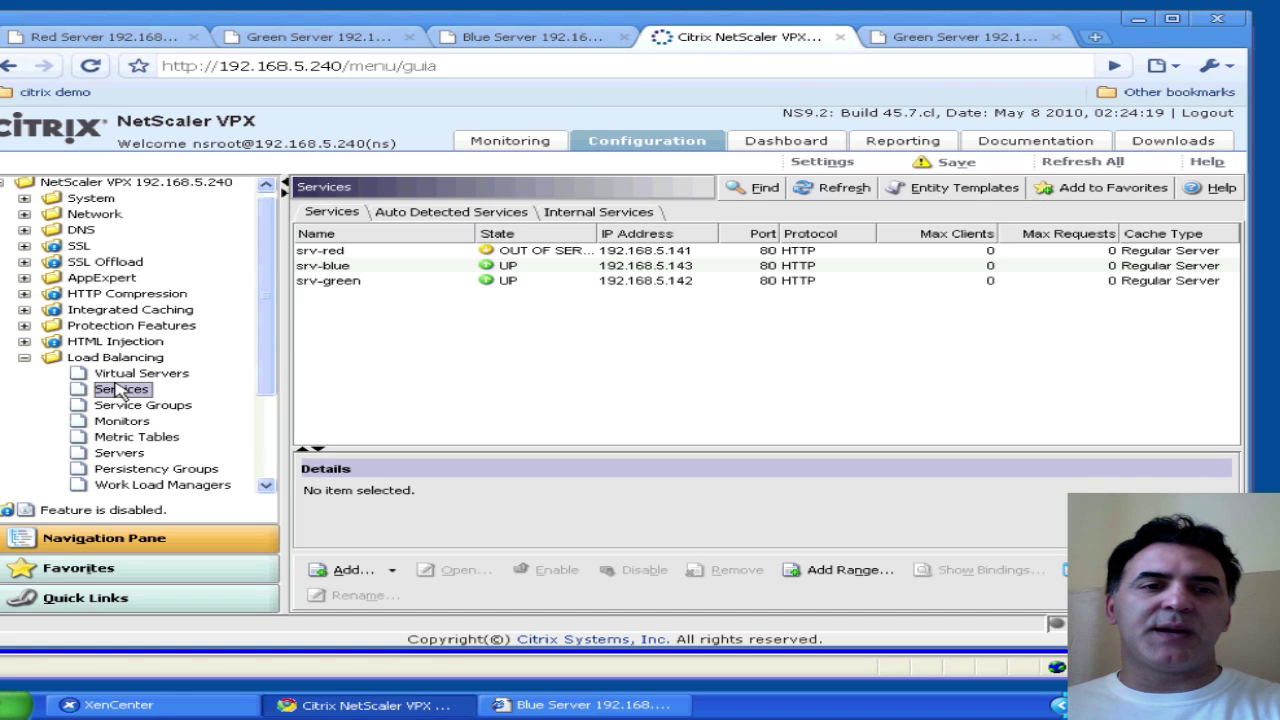
pyautogui.click(348, 253)
pyautogui.doubleClick(348, 255)
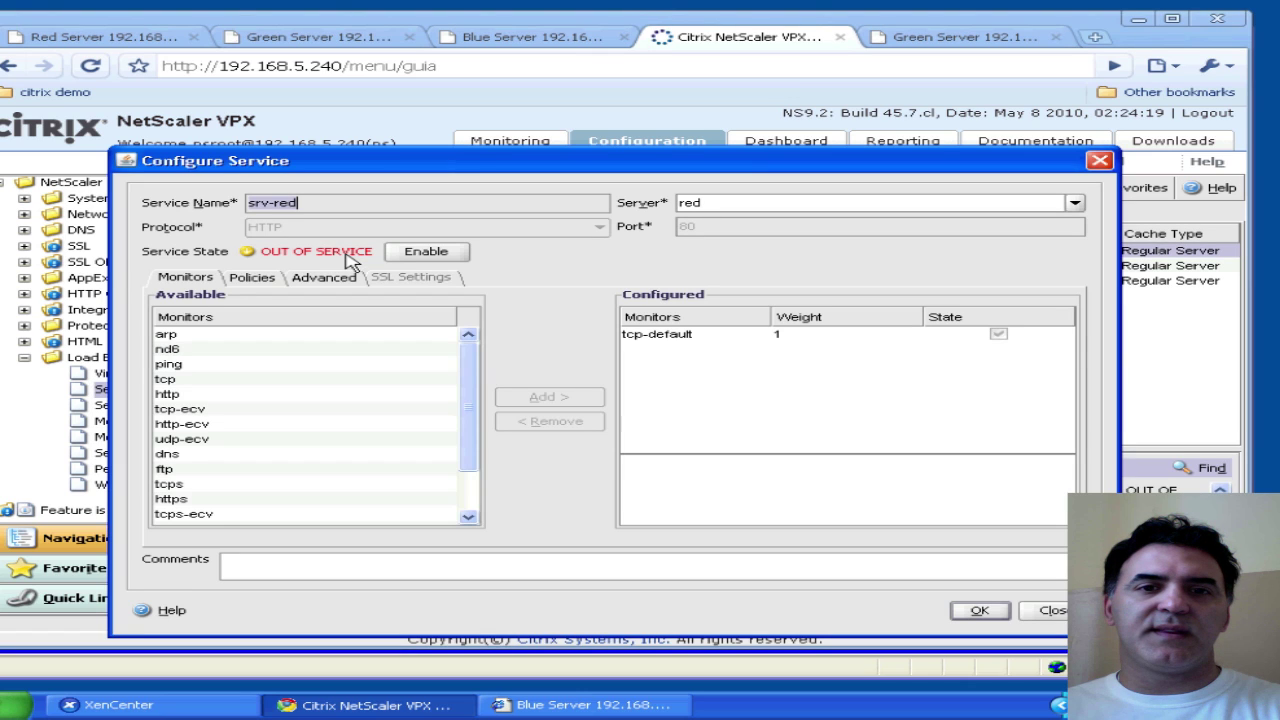
pyautogui.click(427, 252)
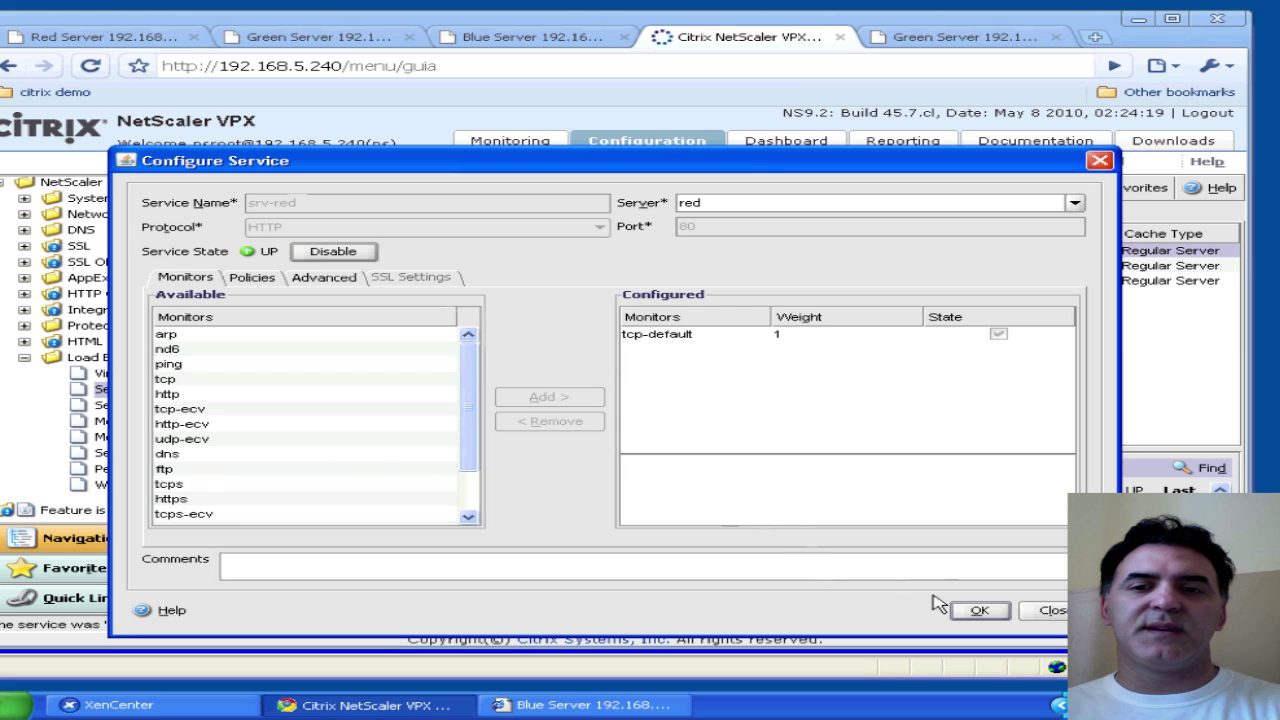
pyautogui.click(979, 609)
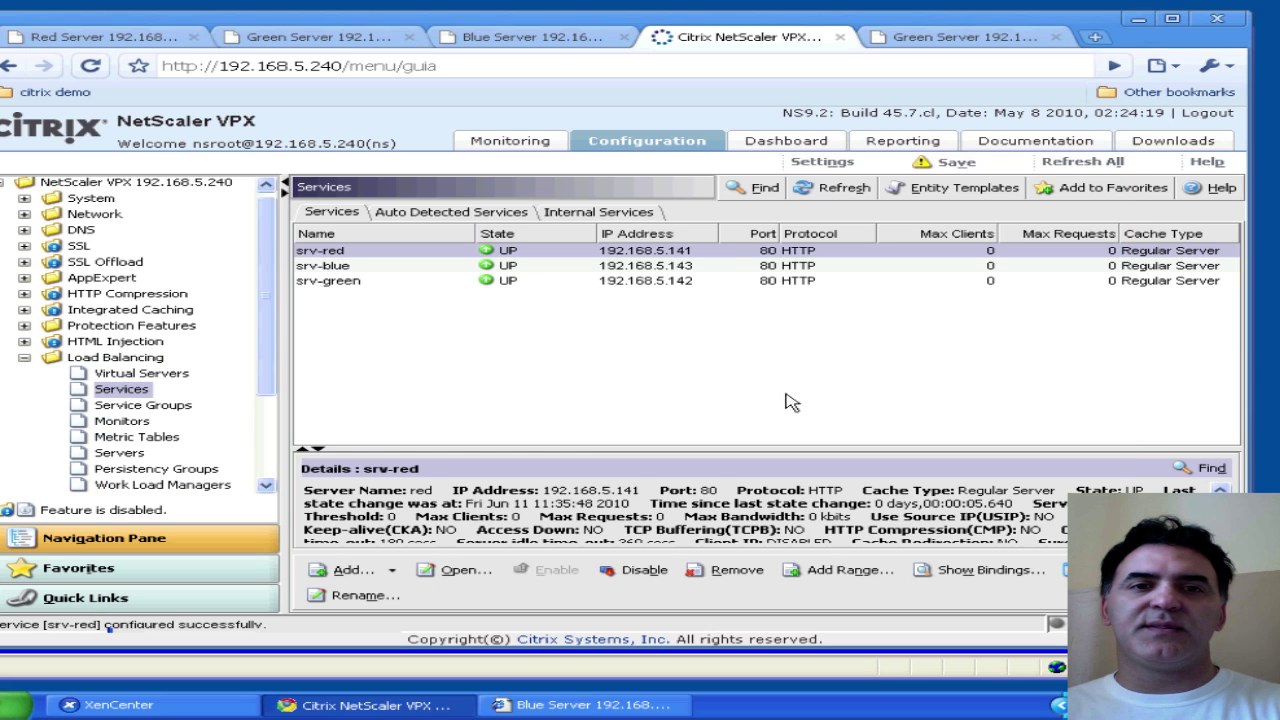
pyautogui.click(955, 38)
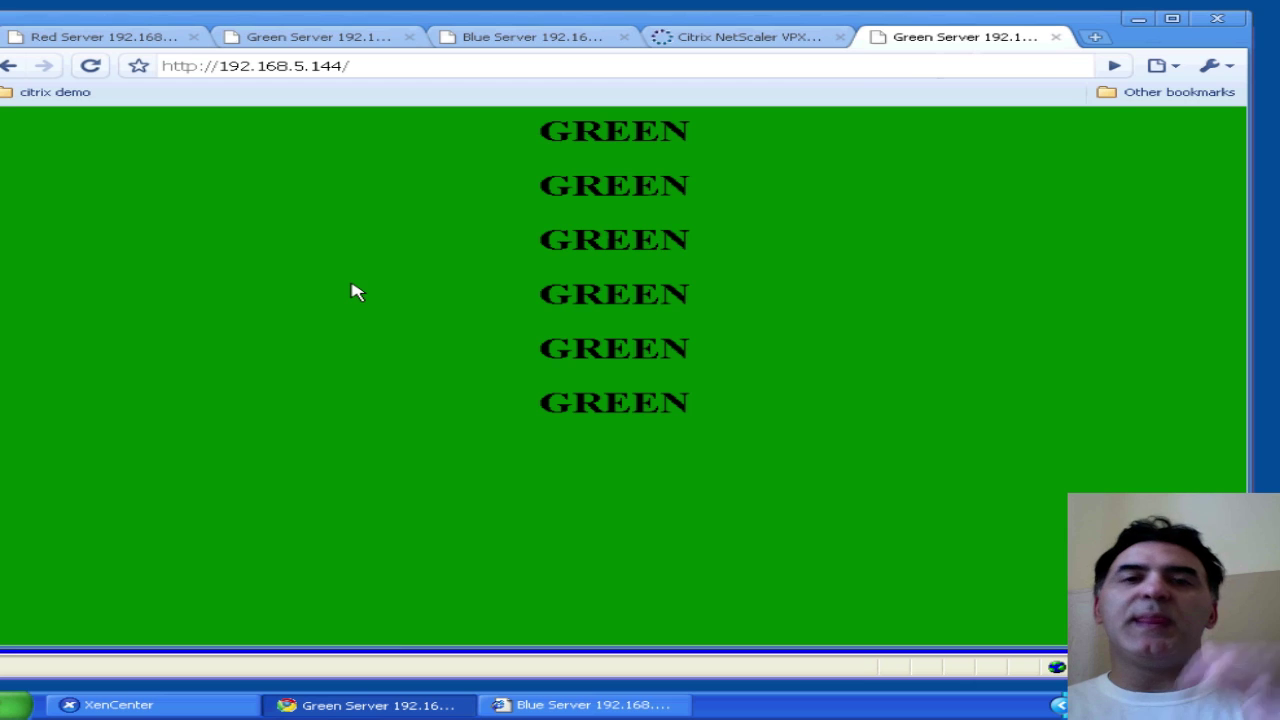
pyautogui.click(90, 66)
pyautogui.click(90, 66)
pyautogui.click(90, 66)
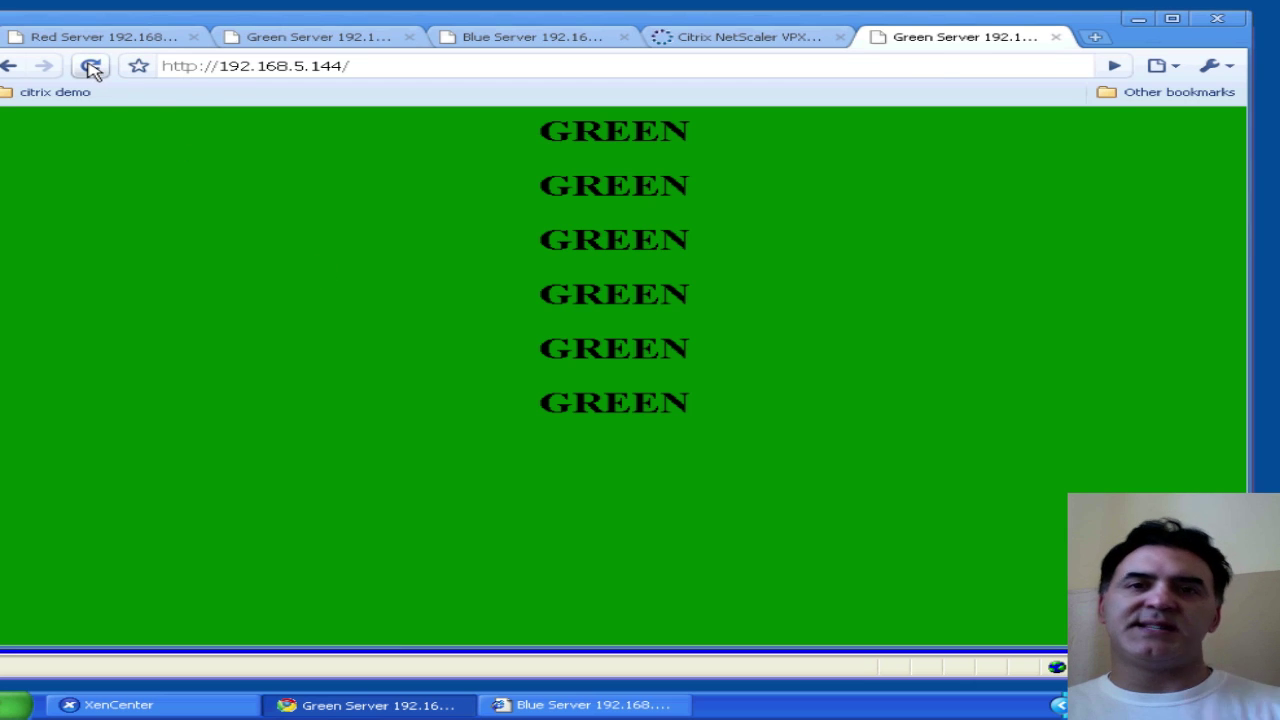